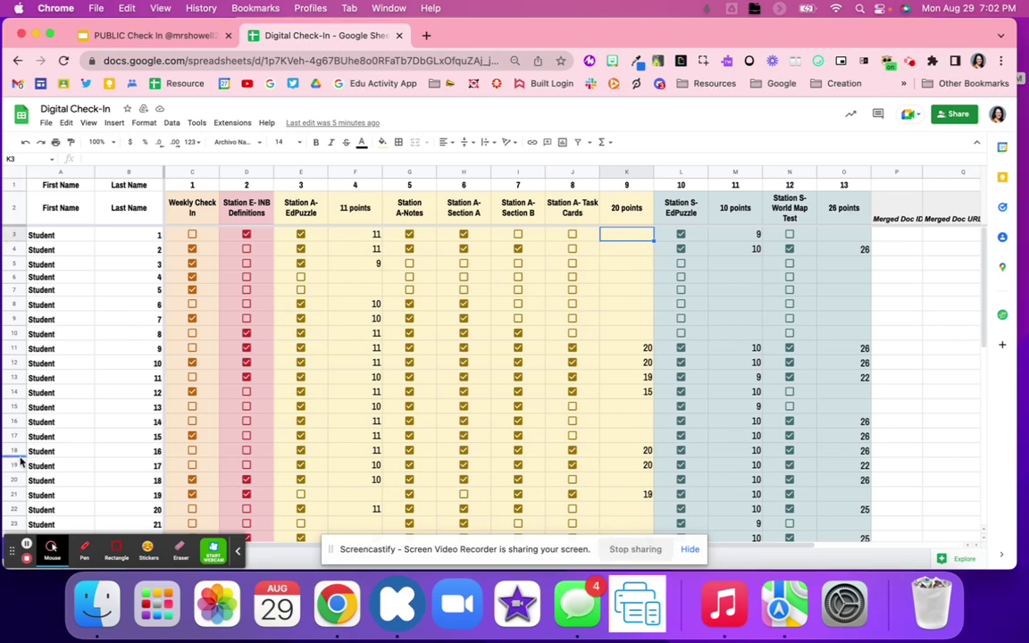
Review the check-in sheet's student names, first student row and column K, and look over the slide template.
left_click_drag(56, 170, 107, 169)
left_click(77, 240)
left_click(122, 241)
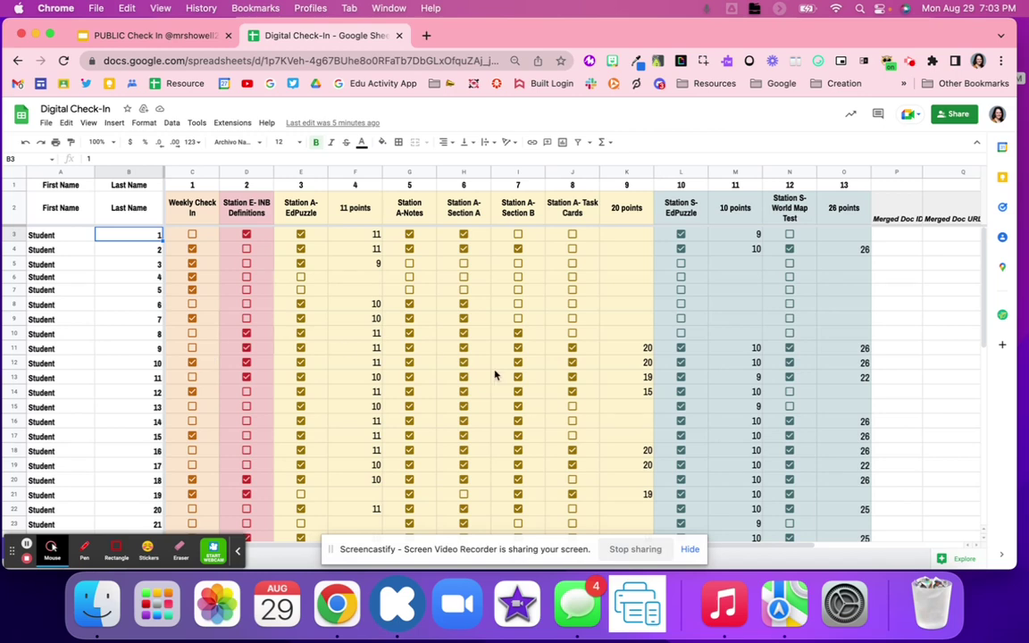
left_click(16, 235)
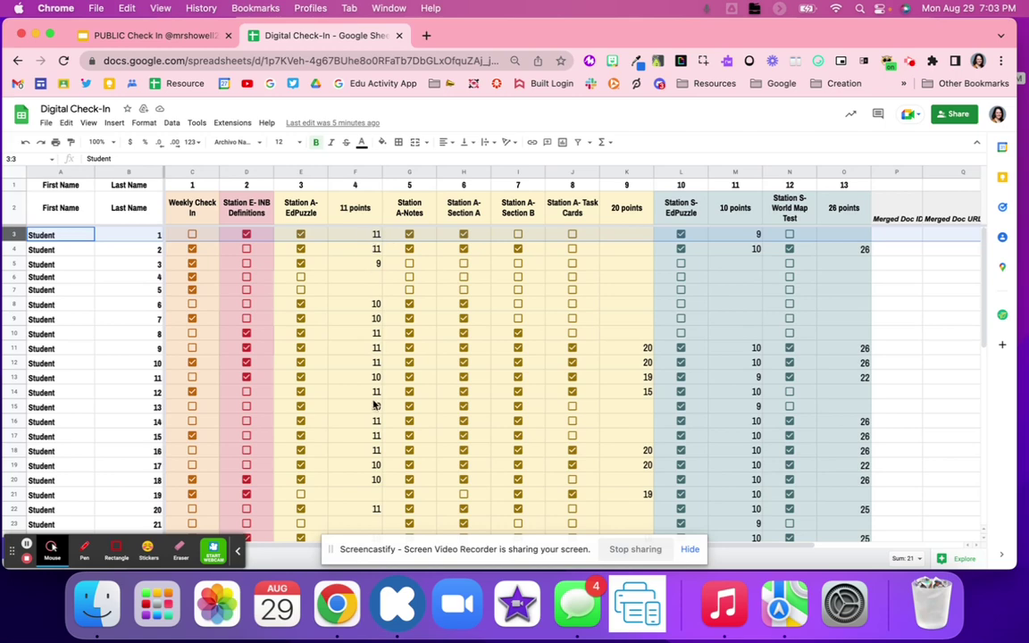
left_click(628, 172)
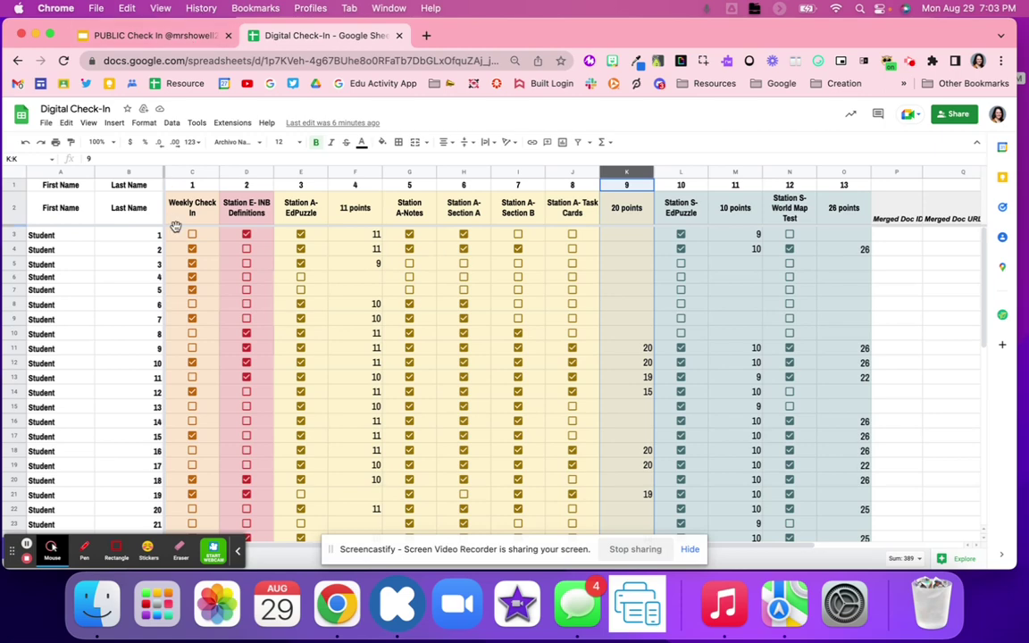
left_click(139, 38)
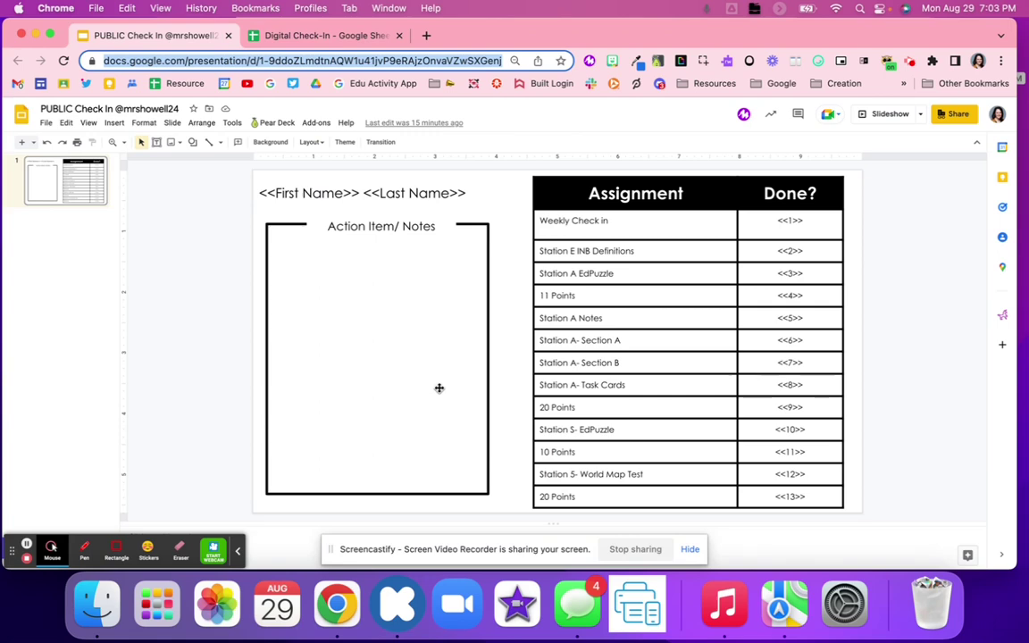
left_click(329, 40)
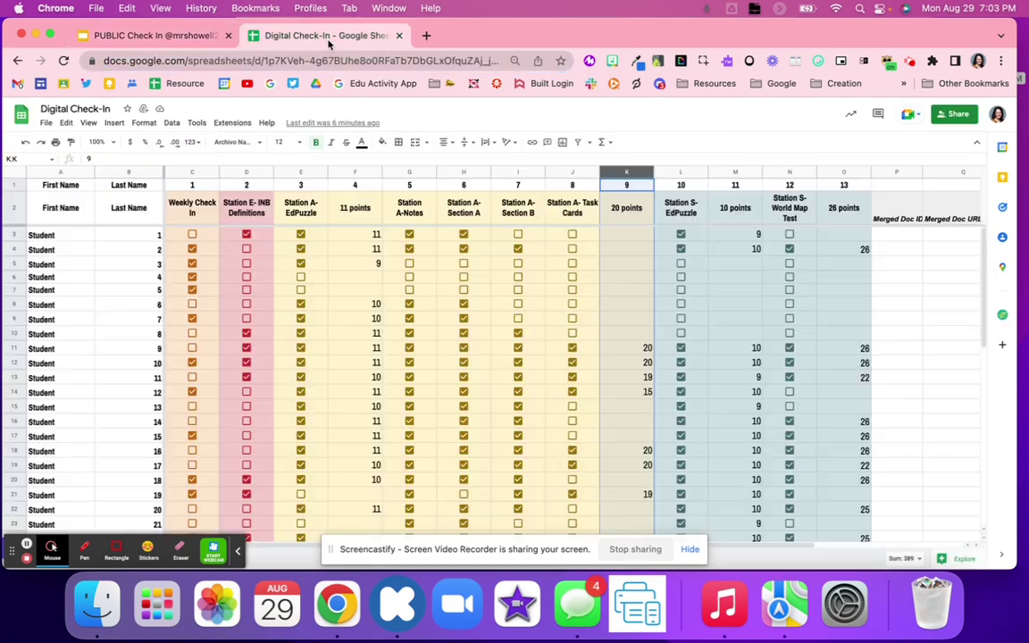
Open the Autocrat add-on and delete the existing "Check in" merge job.
left_click(234, 123)
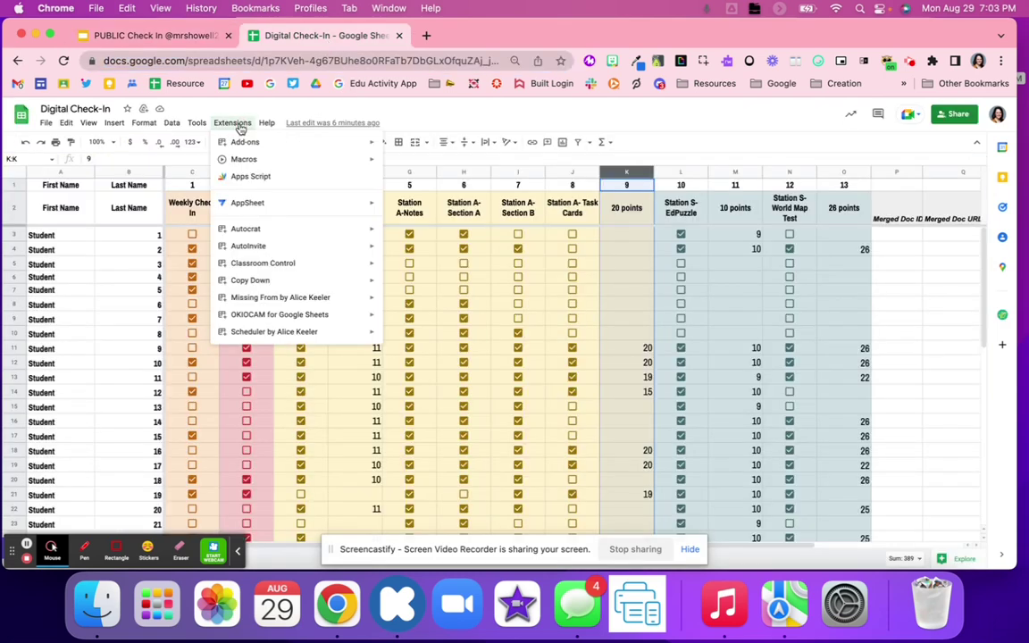
mouse_move(246, 231)
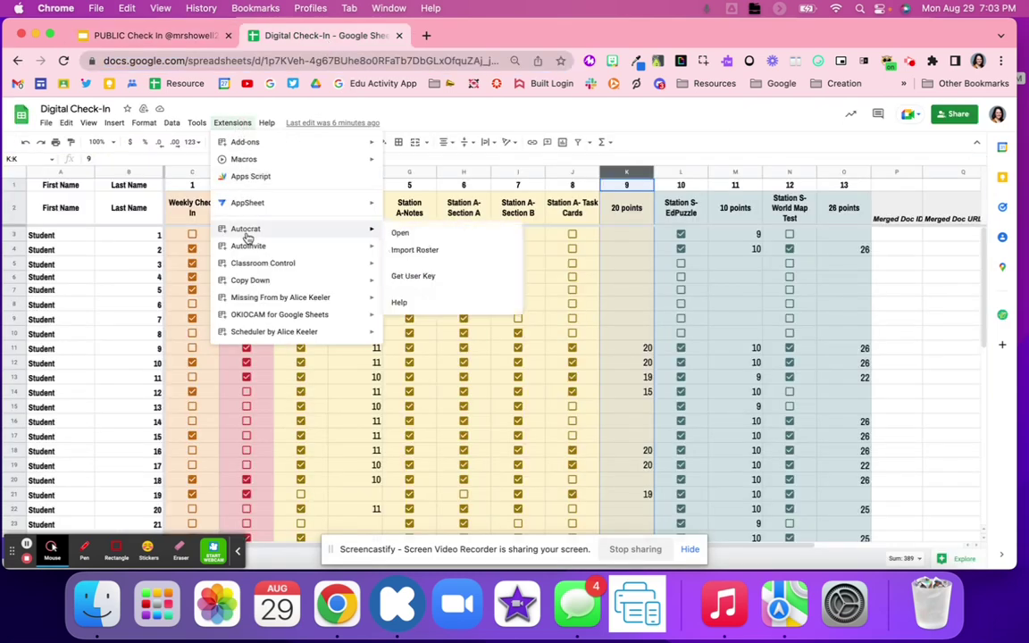
left_click(404, 234)
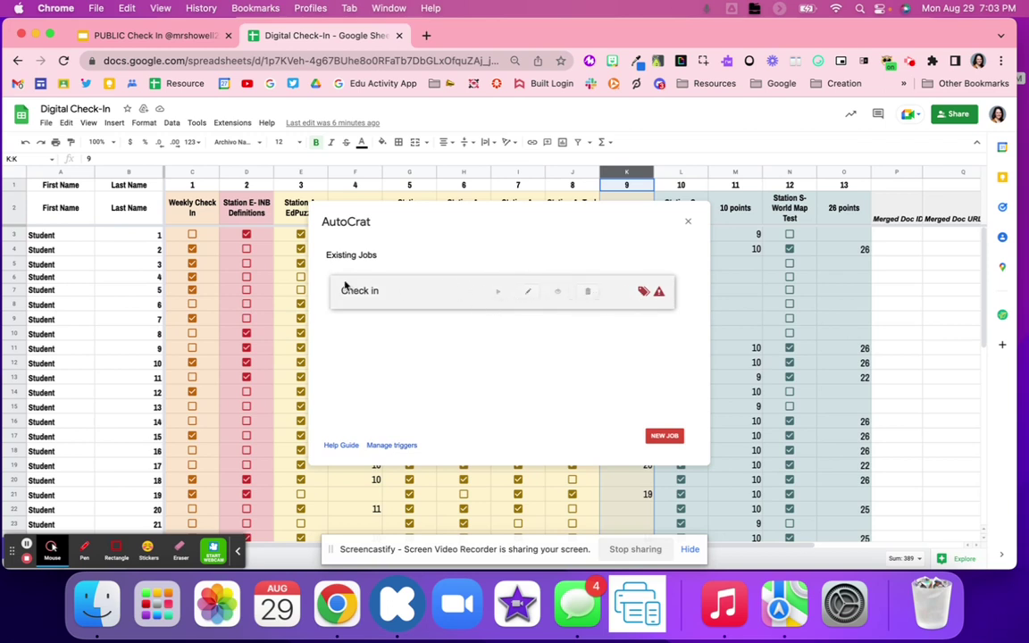
left_click(591, 293)
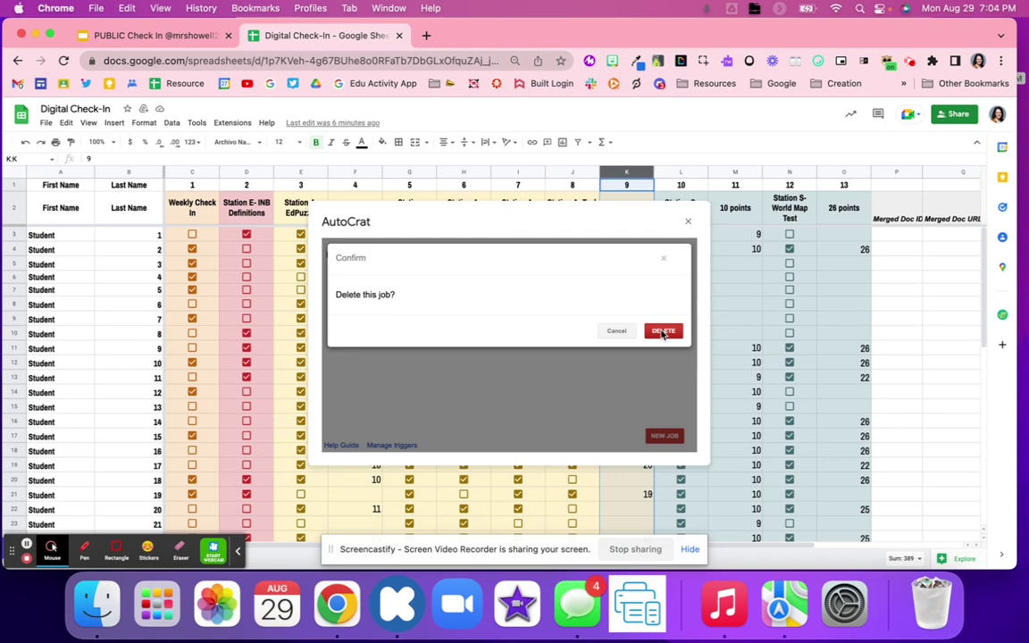
left_click(661, 330)
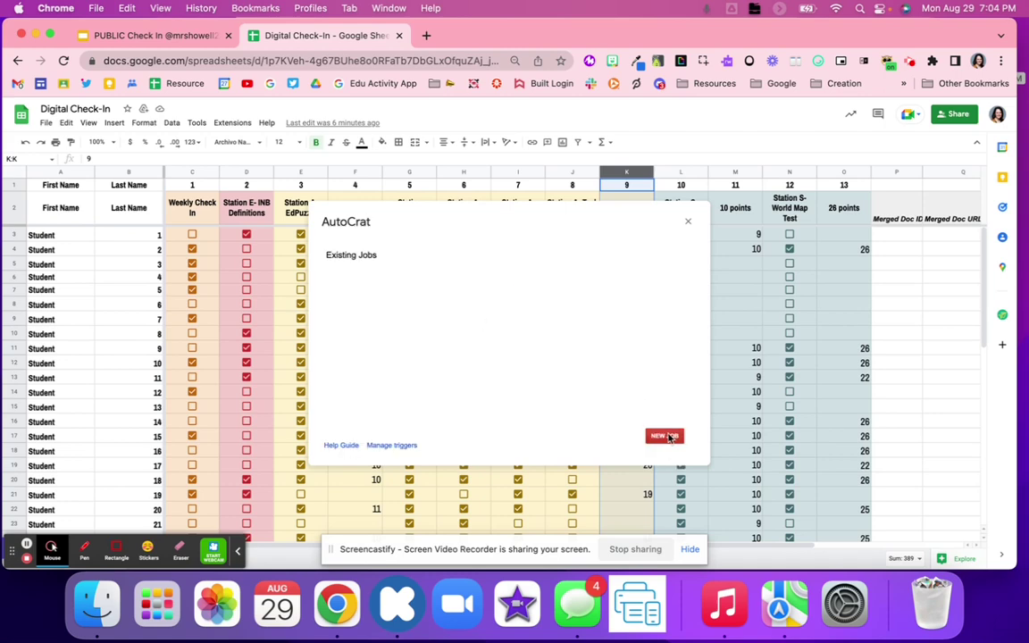
Create a new merge job named "Check in" and start choosing its template from Drive.
left_click(665, 437)
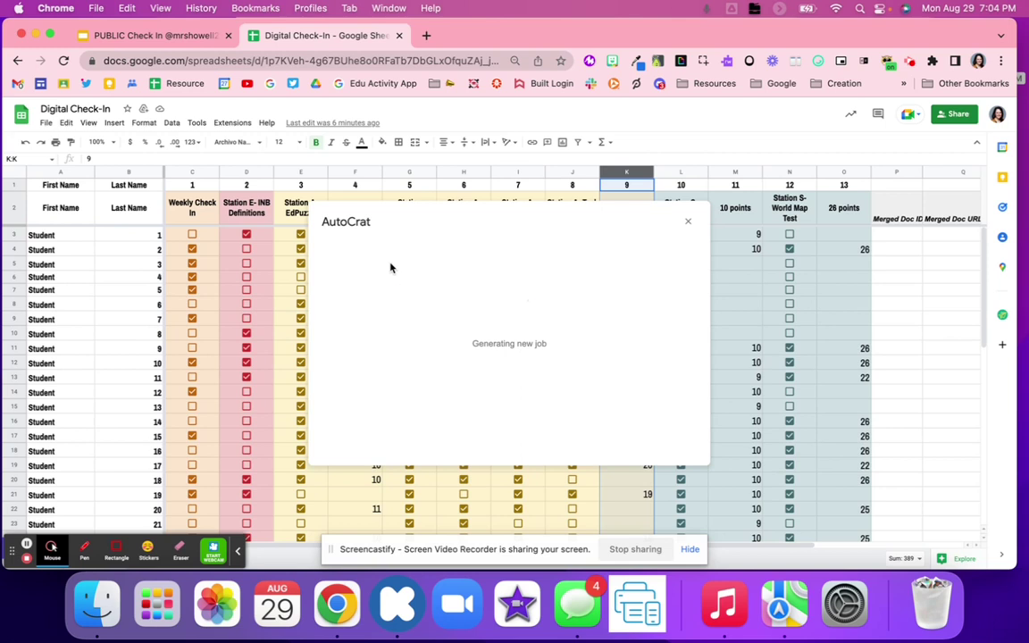
left_click(658, 346)
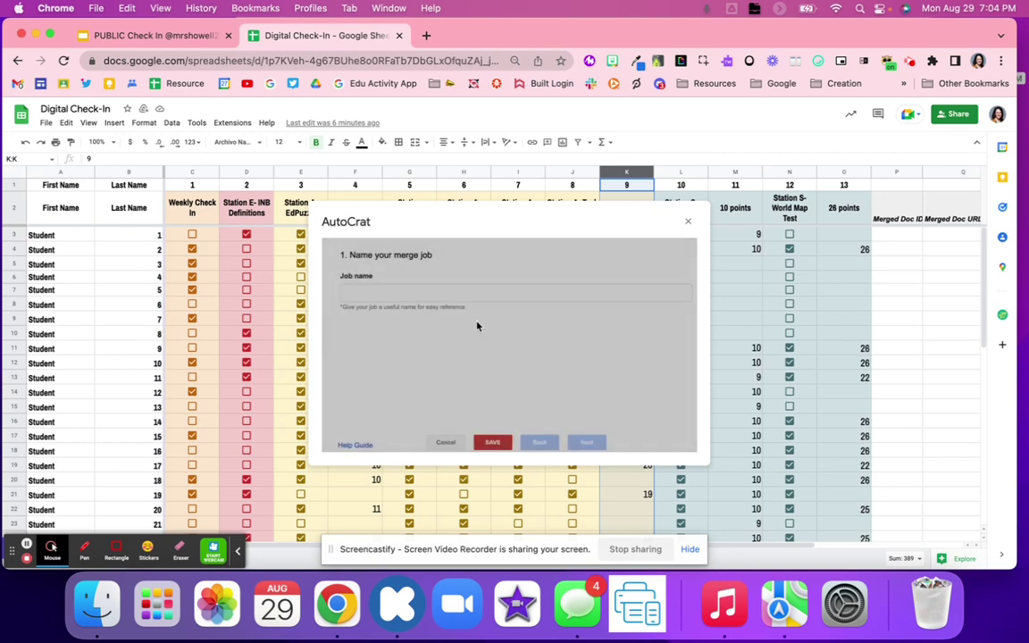
left_click(408, 289)
type("Check i")
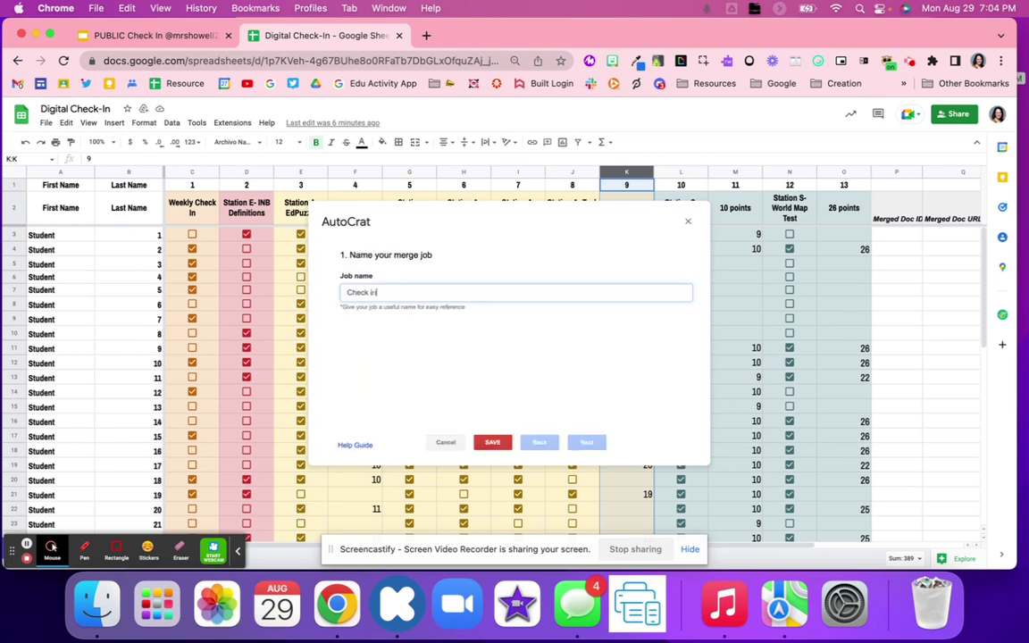
type("n")
left_click(586, 444)
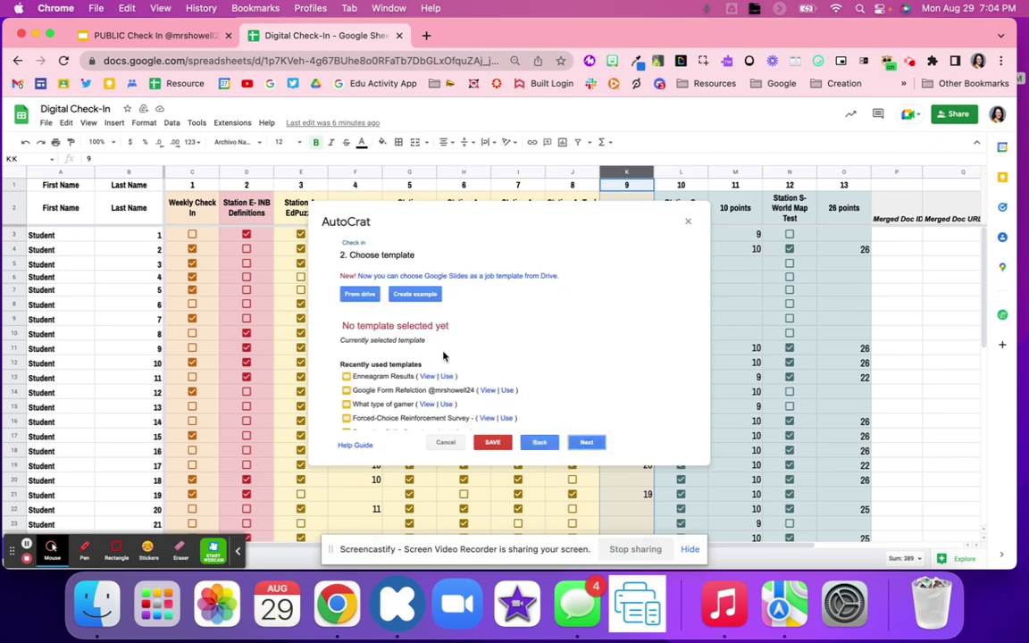
left_click(359, 295)
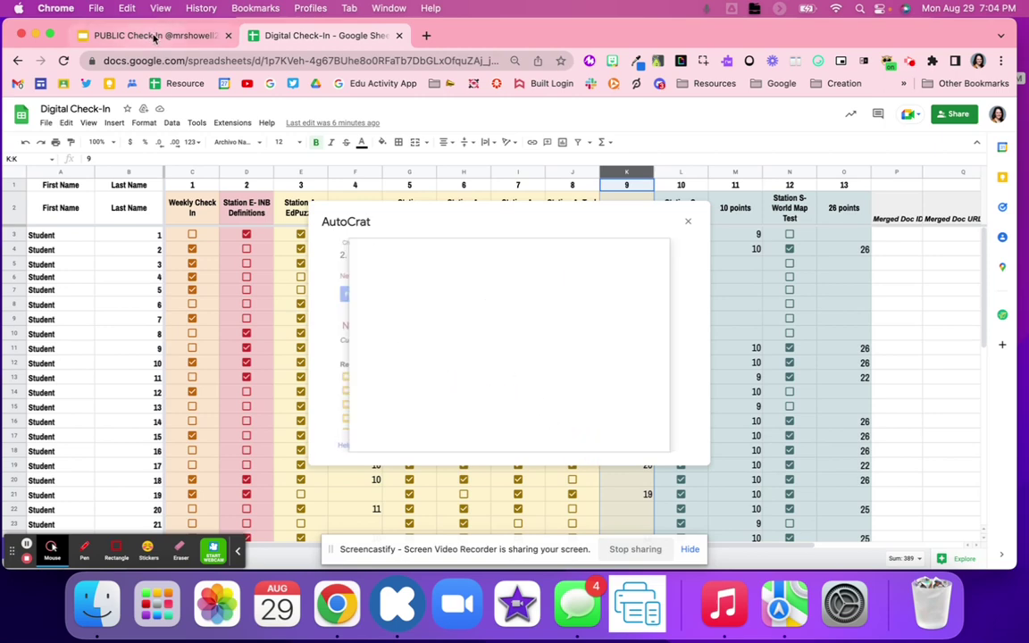
Review the assignment names in the PUBLIC Check In slide template's table and return to the Digital Check-In sheet.
left_click(200, 38)
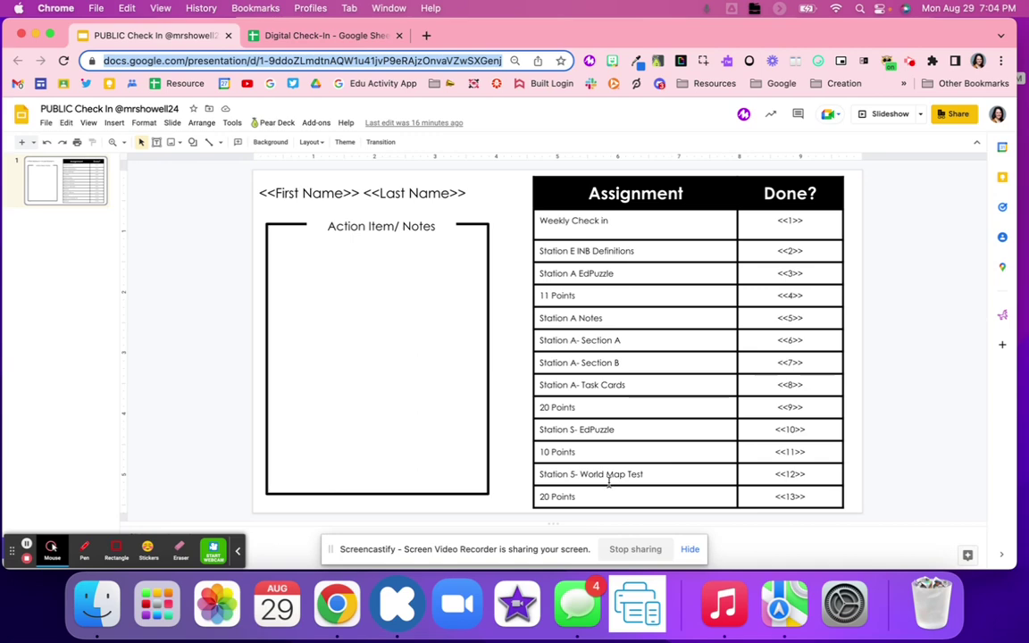
left_click_drag(604, 491, 548, 227)
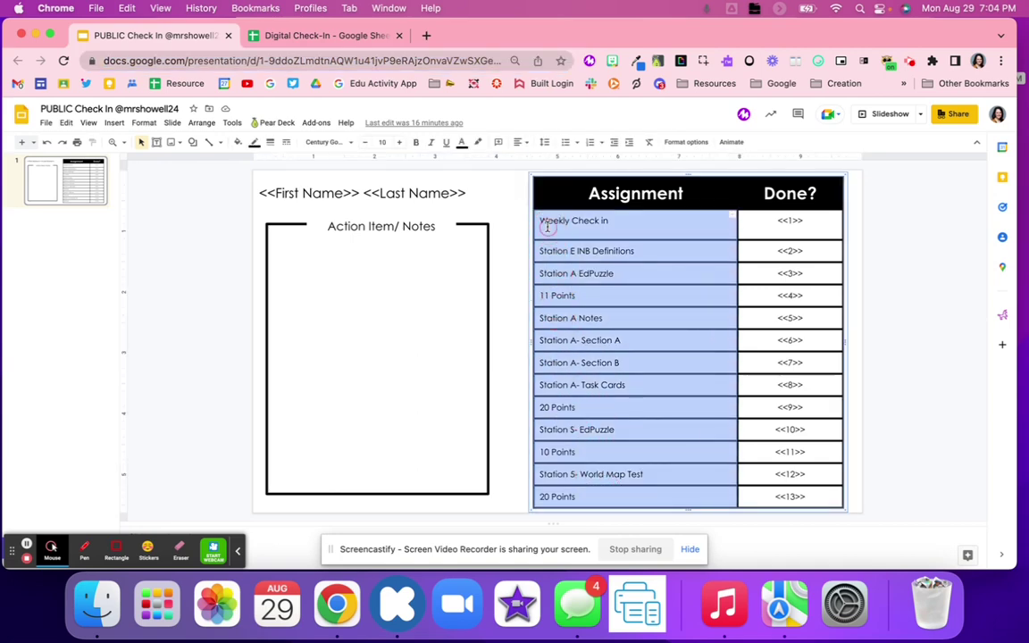
left_click(549, 223)
left_click(562, 251)
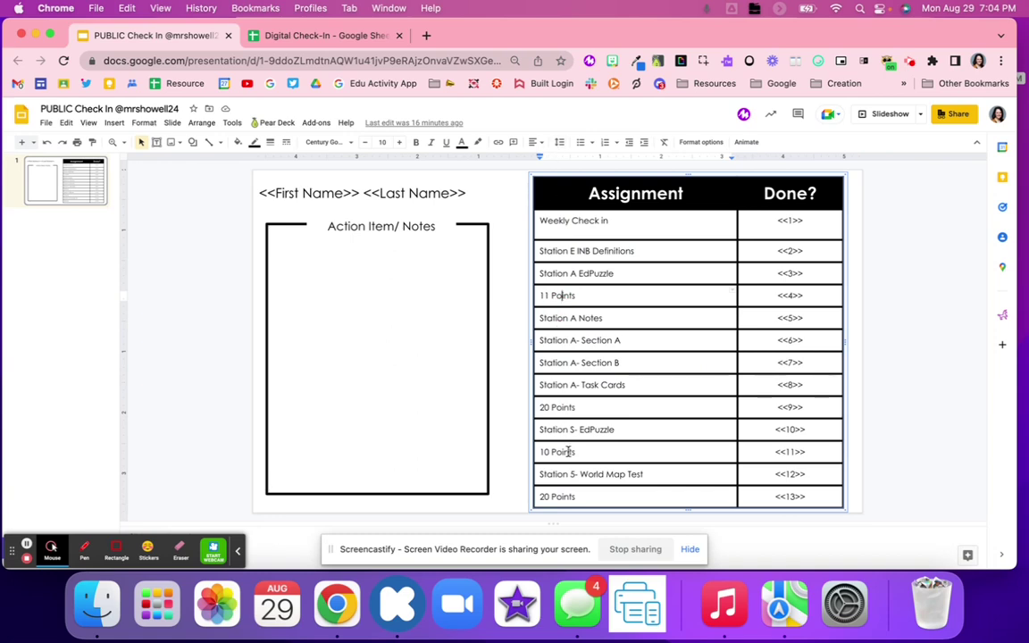
left_click(552, 295)
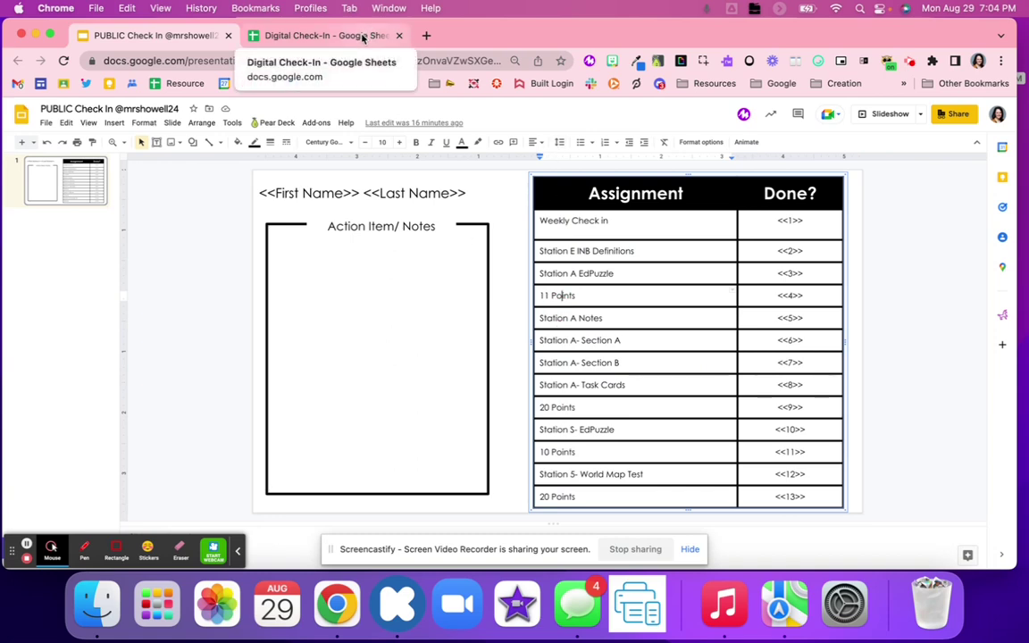
left_click(363, 37)
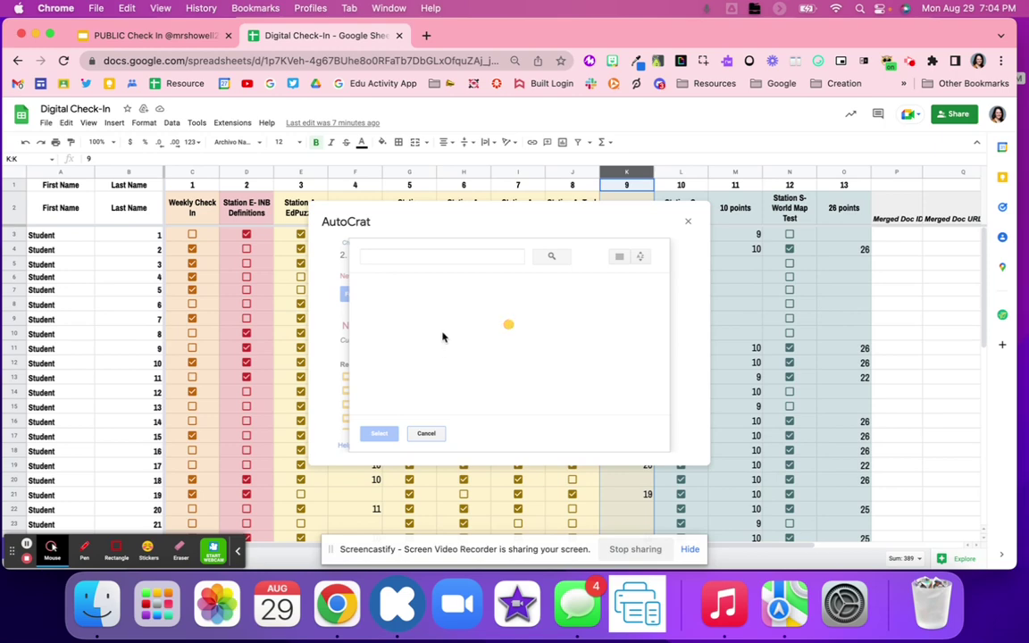
left_click(237, 551)
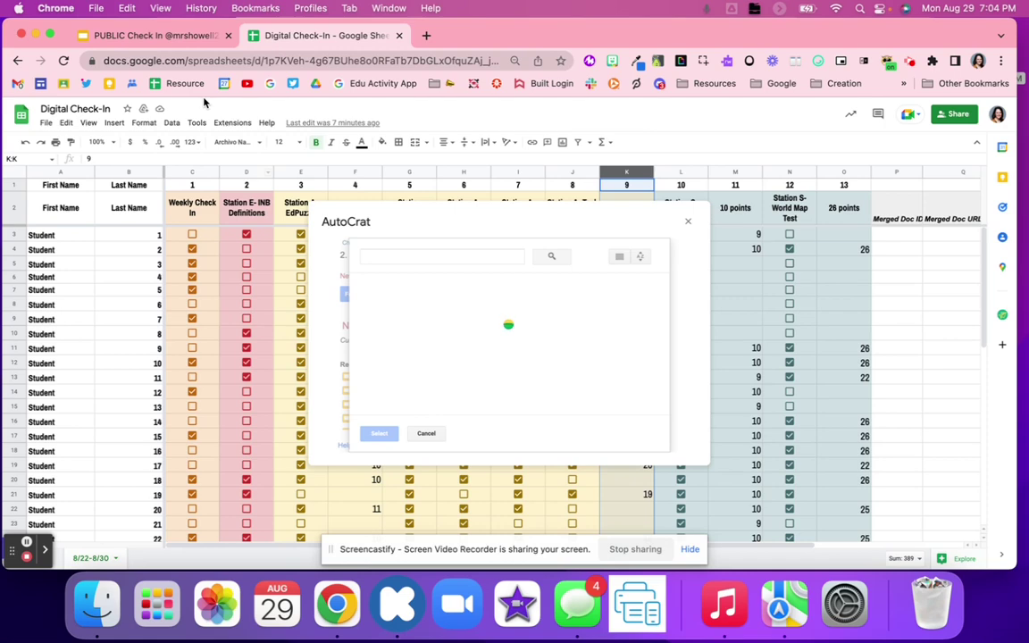
left_click(155, 36)
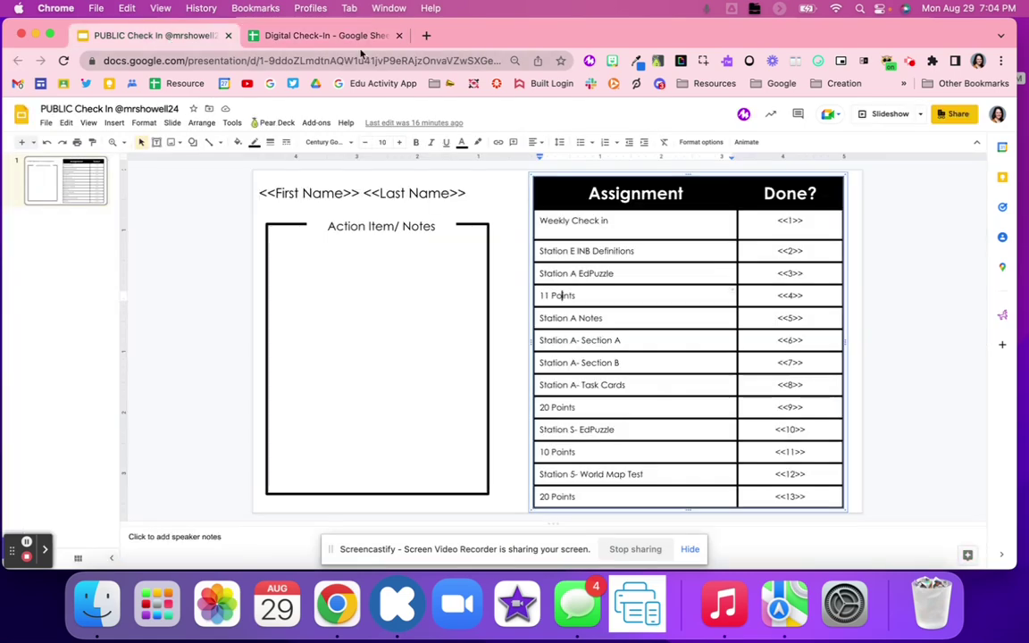
left_click(319, 34)
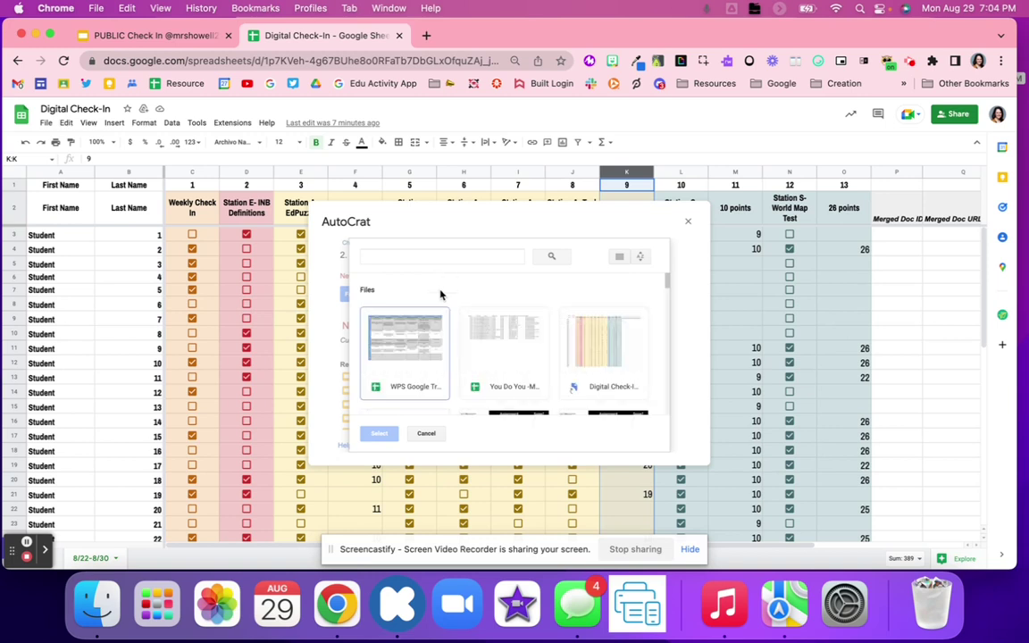
Choose the PUBLIC Check In slides file from Drive as the job's template and continue to the source data mapping.
scroll(440, 347, "down", 3)
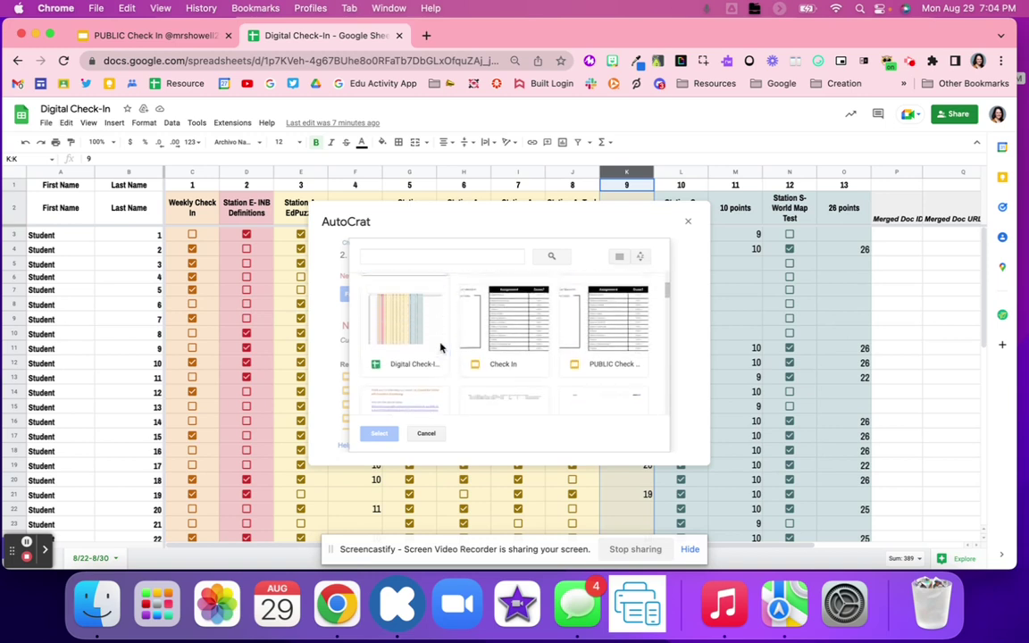
left_click(585, 342)
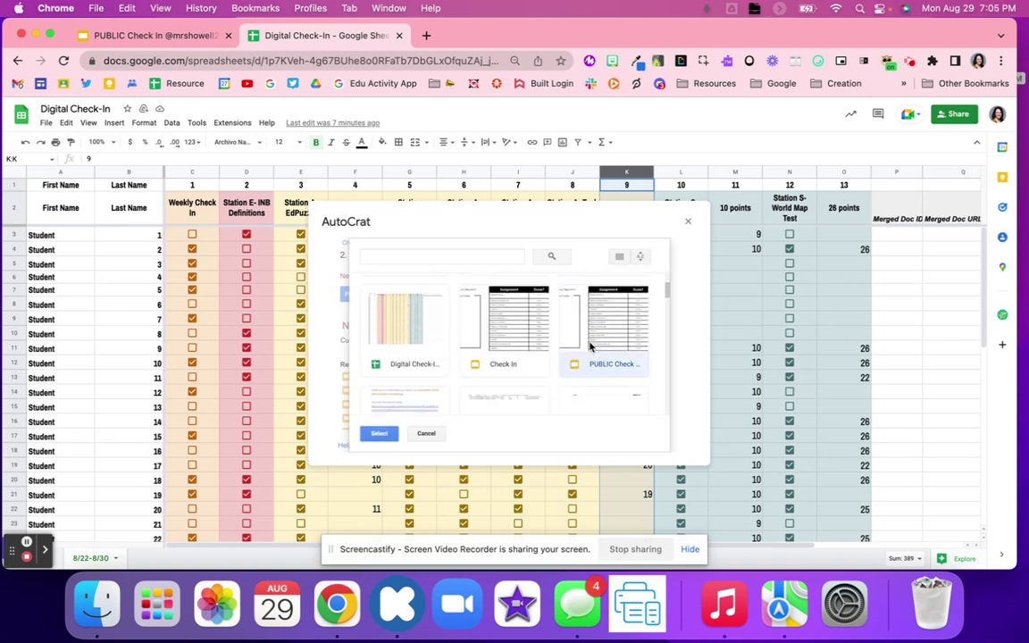
scroll(489, 383, "up", 3)
left_click(382, 435)
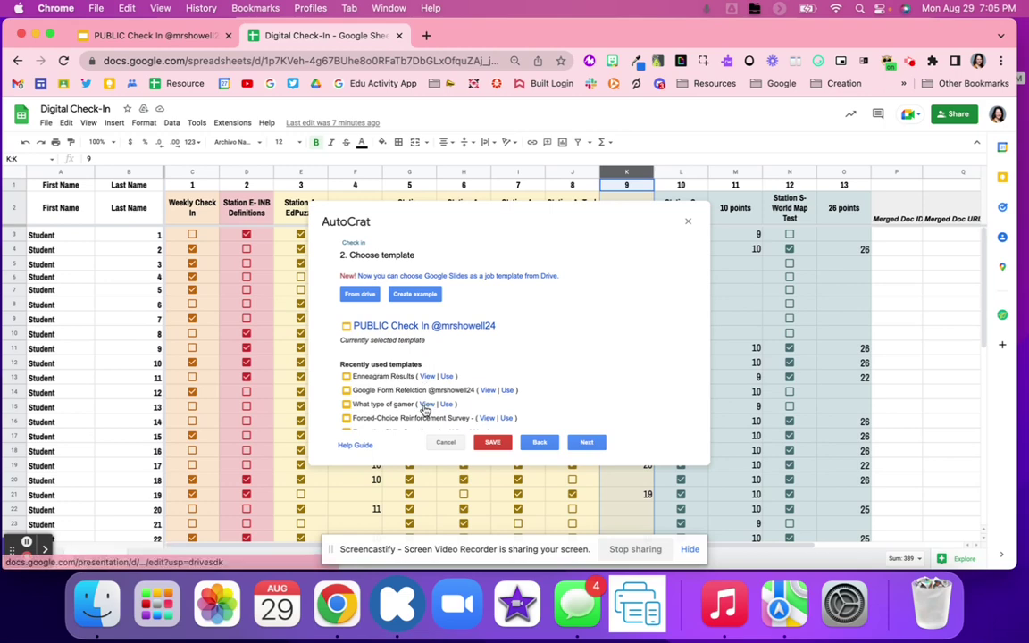
scroll(423, 407, "down", 2)
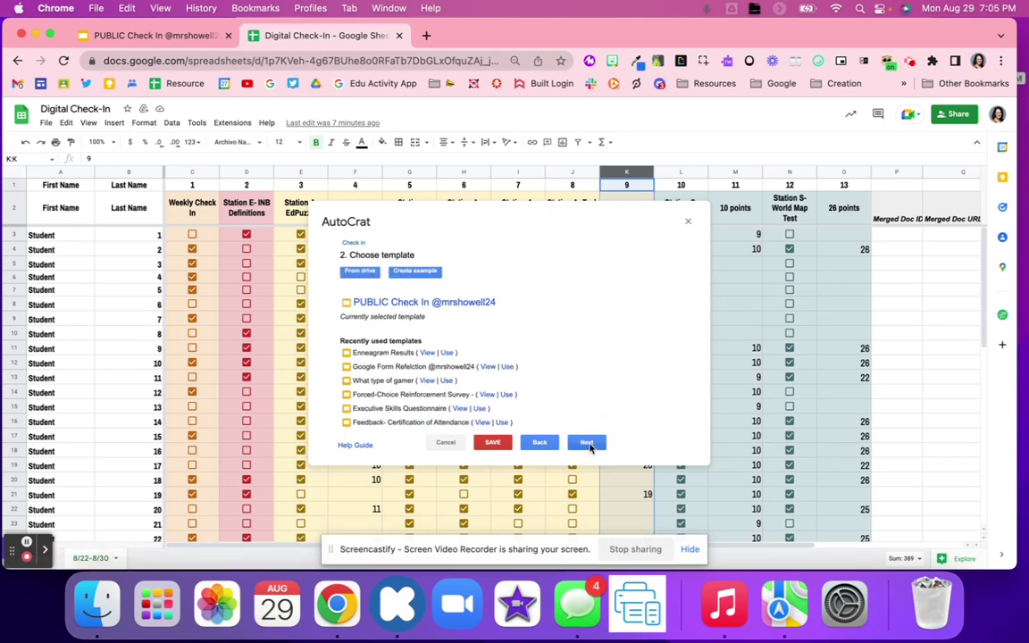
left_click(587, 444)
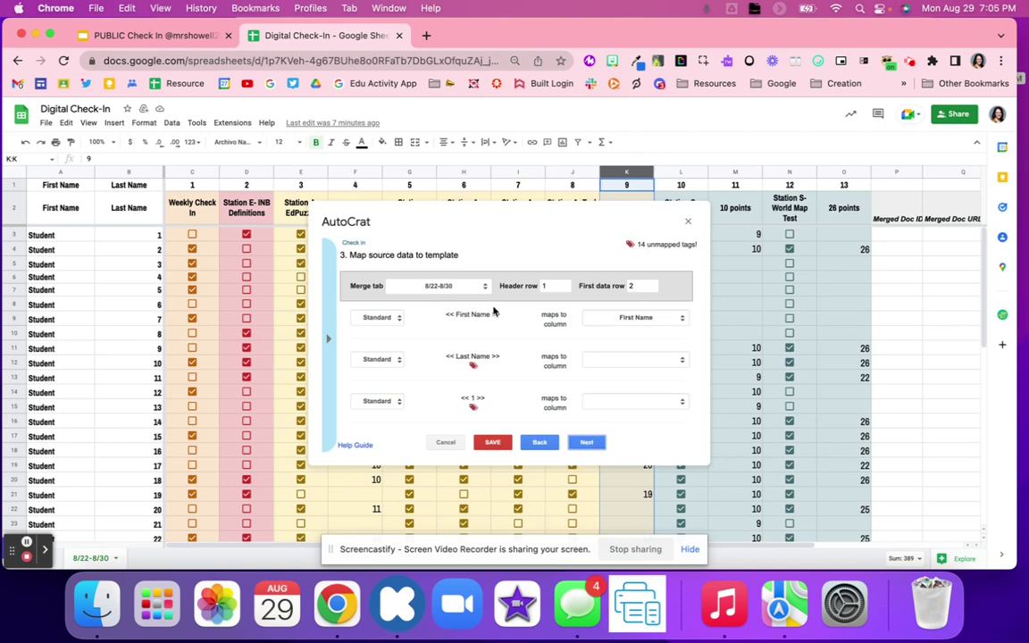
Keep 8/22-8/30 as the merge tab, and map the Last Name tag to the Last Name column and tag 1 to column 1.
left_click(457, 287)
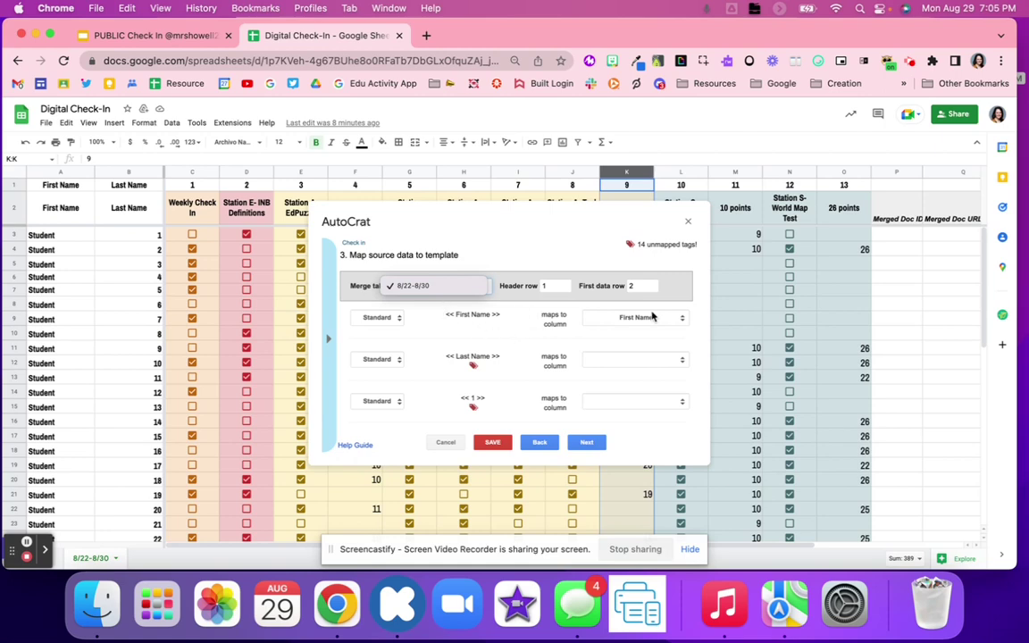
left_click(621, 375)
left_click(596, 361)
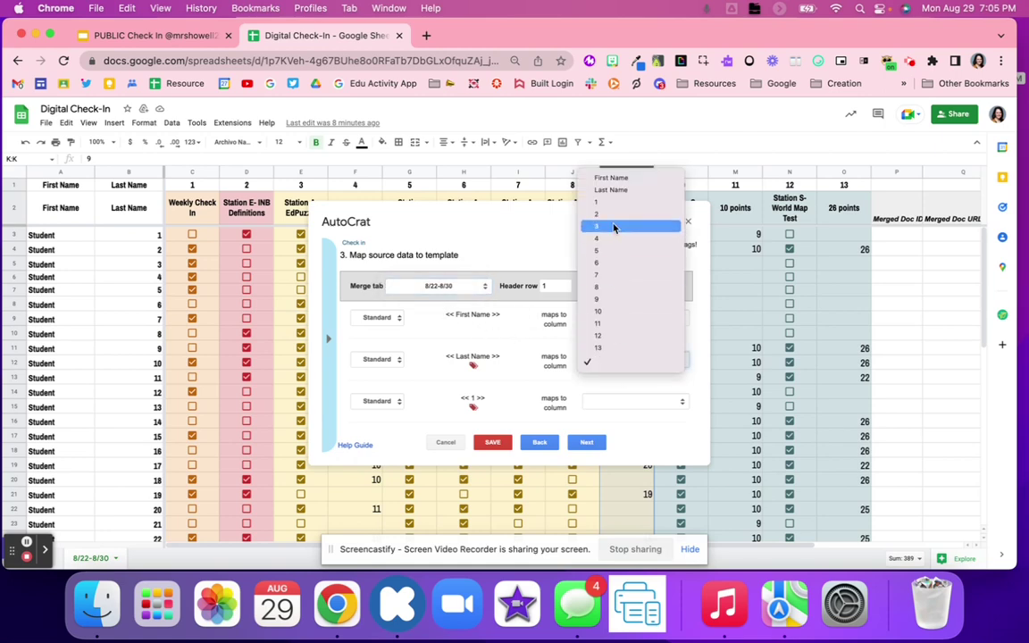
left_click(614, 194)
left_click(630, 401)
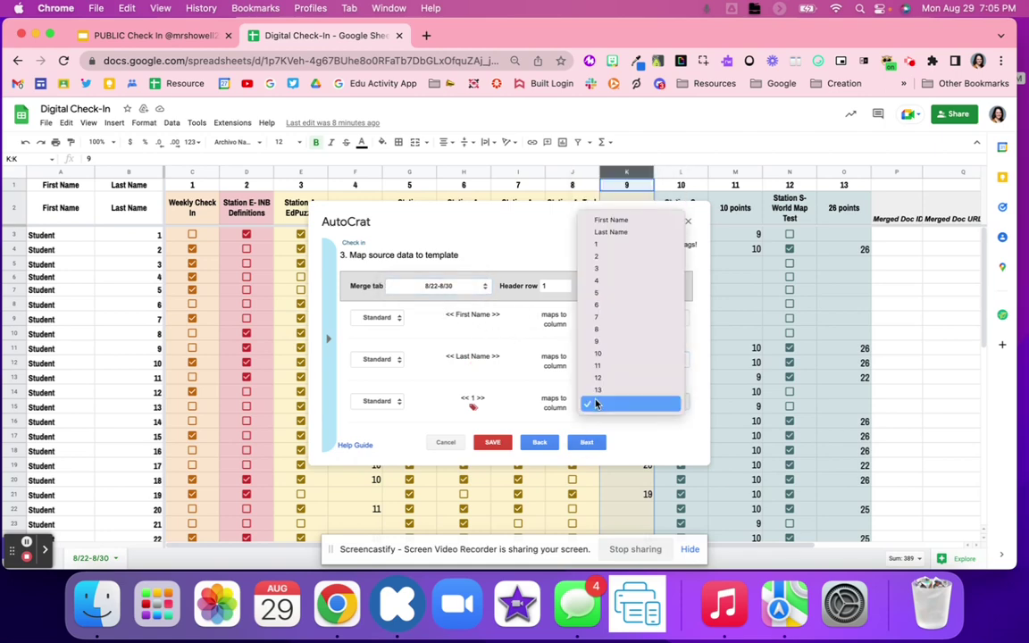
left_click(615, 245)
Map template tags 2, 3 and 4 to the sheet columns 2, 3 and 4 respectively.
scroll(538, 414, "down", 3)
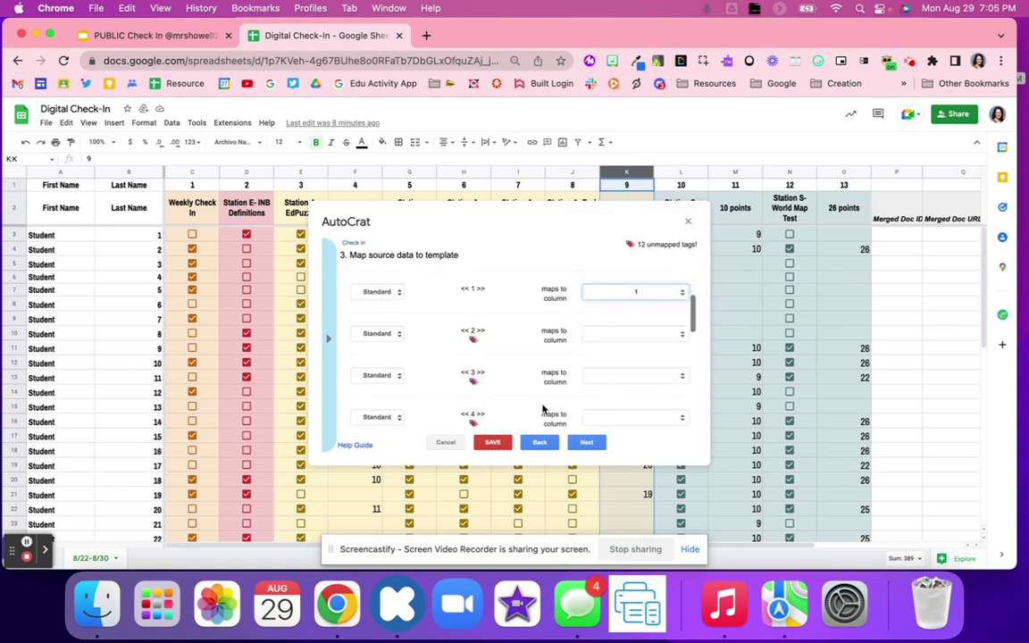
left_click(622, 333)
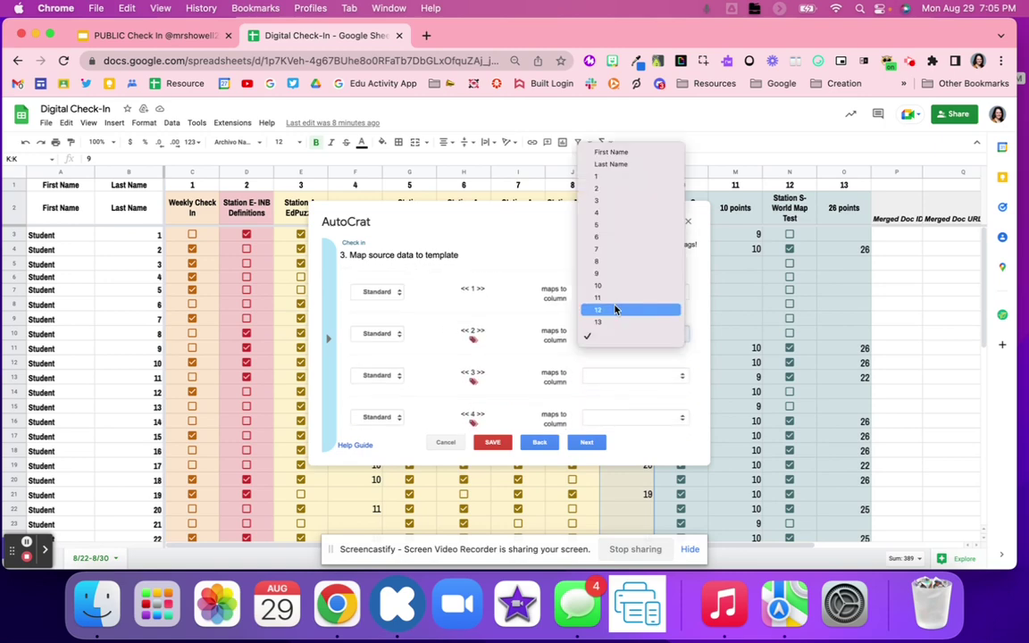
left_click(608, 188)
left_click(602, 377)
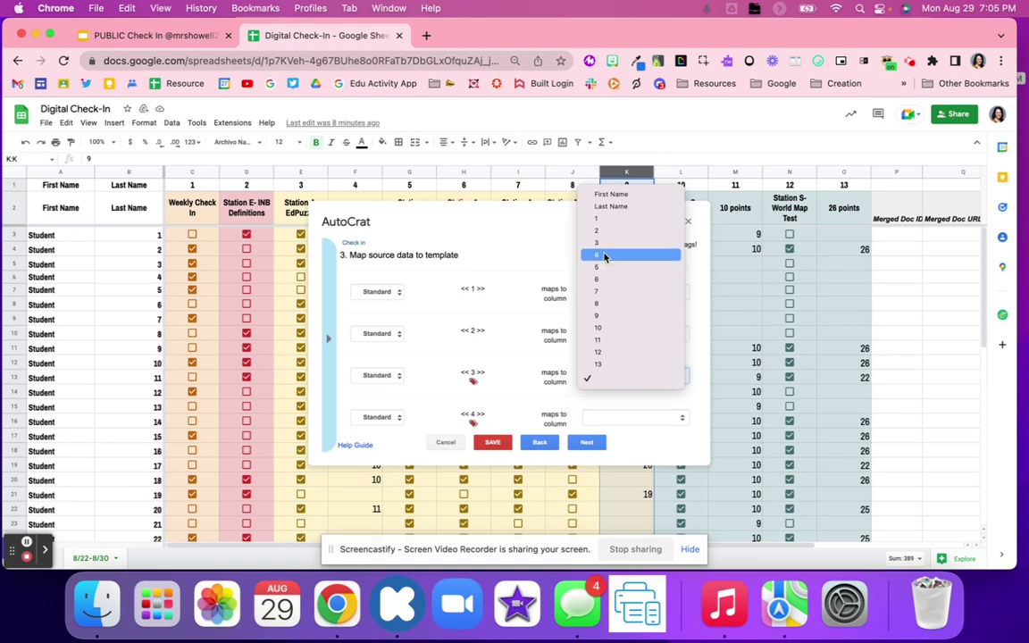
left_click(602, 245)
left_click(629, 418)
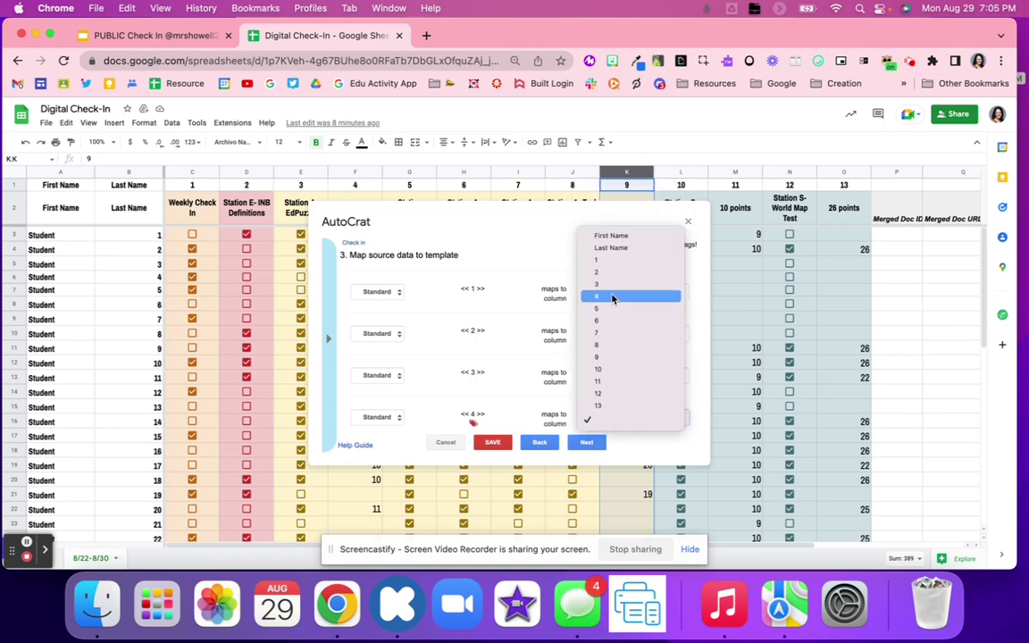
left_click(613, 297)
Map template tags 5 and 6 to the matching sheet columns 5 and 6.
scroll(613, 397, "down", 2)
left_click(616, 390)
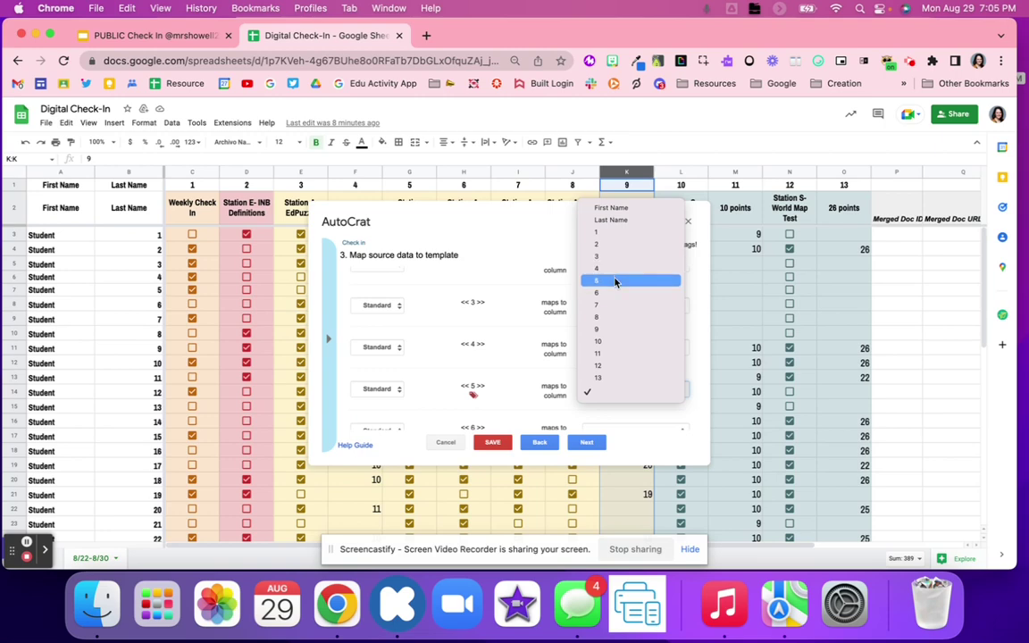
left_click(613, 280)
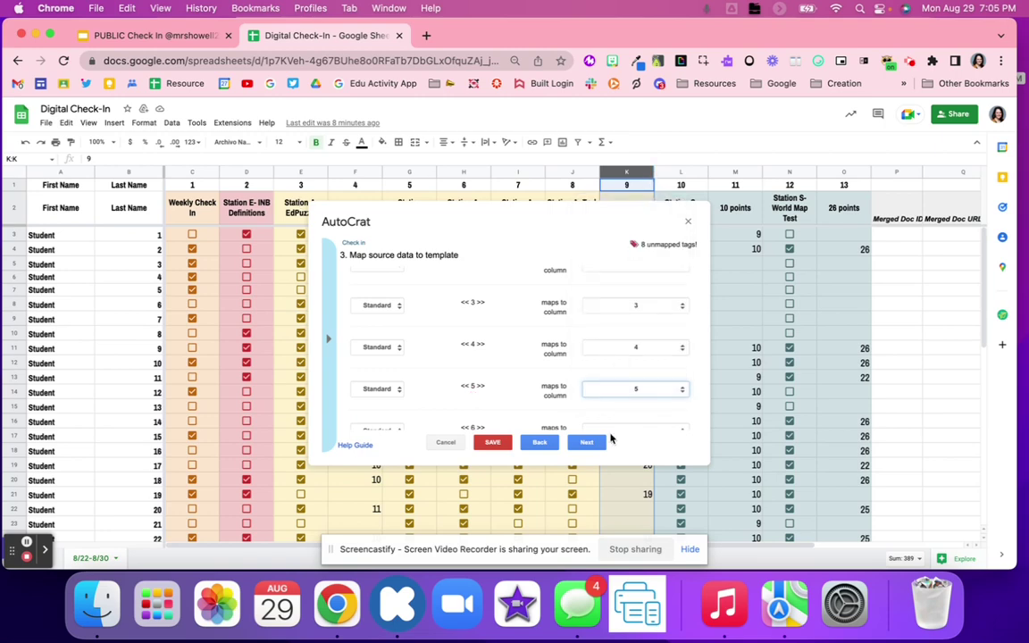
scroll(612, 415, "down", 2)
left_click(615, 388)
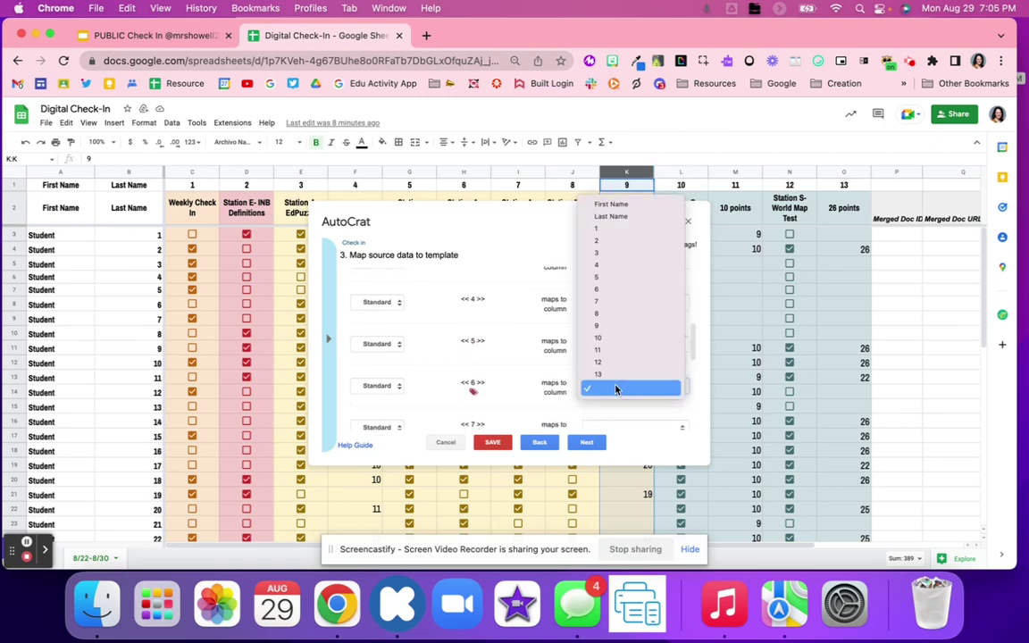
left_click(625, 301)
Map template tags 7, 8 and 9 to the sheet columns with the same numbers.
scroll(628, 394, "down", 2)
scroll(629, 395, "down", 1)
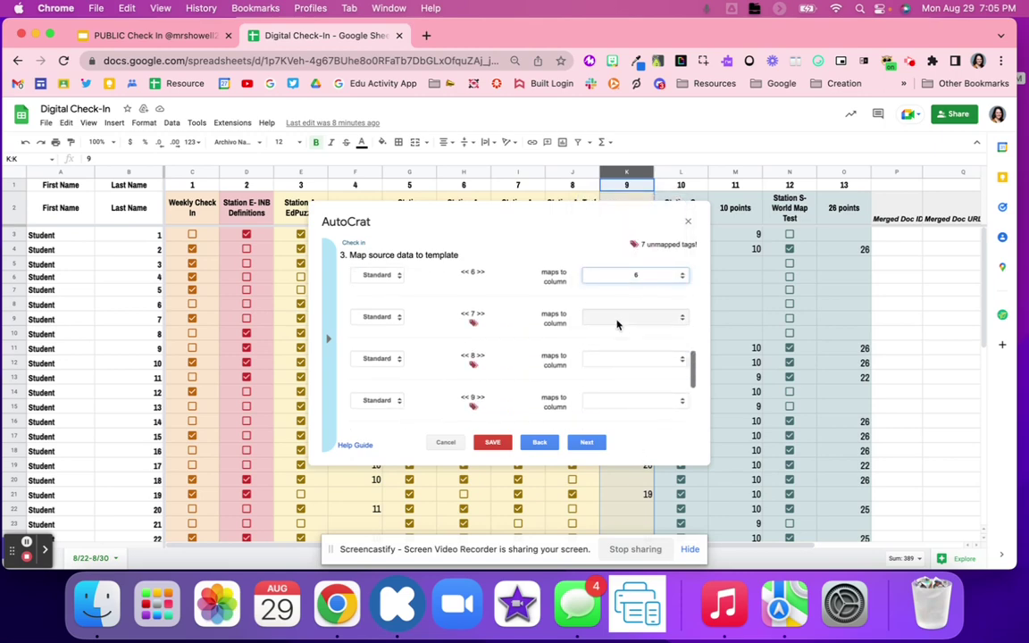
left_click(616, 321)
left_click(604, 233)
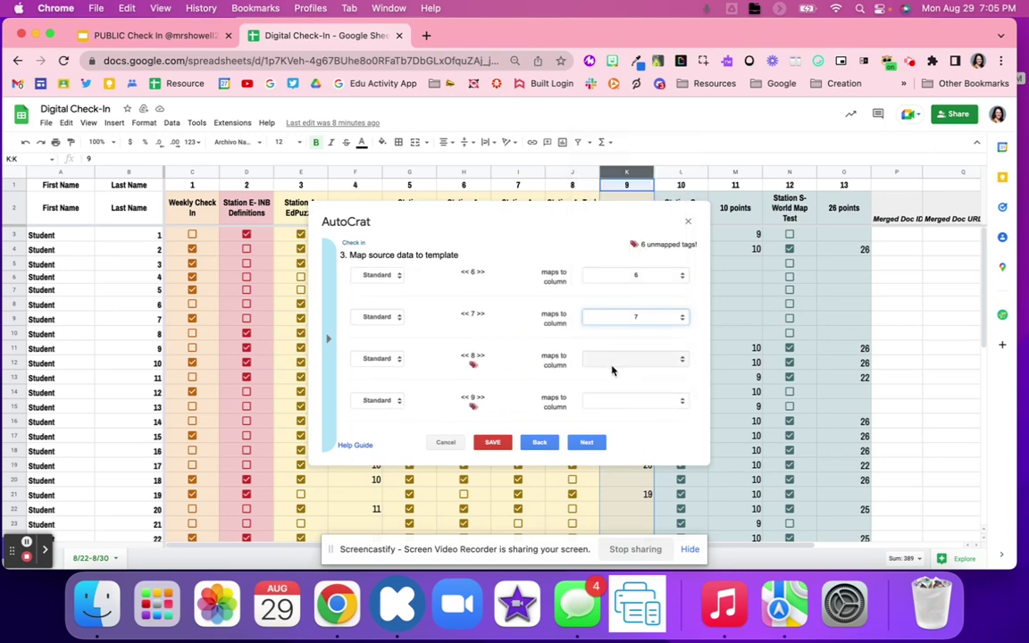
left_click(616, 358)
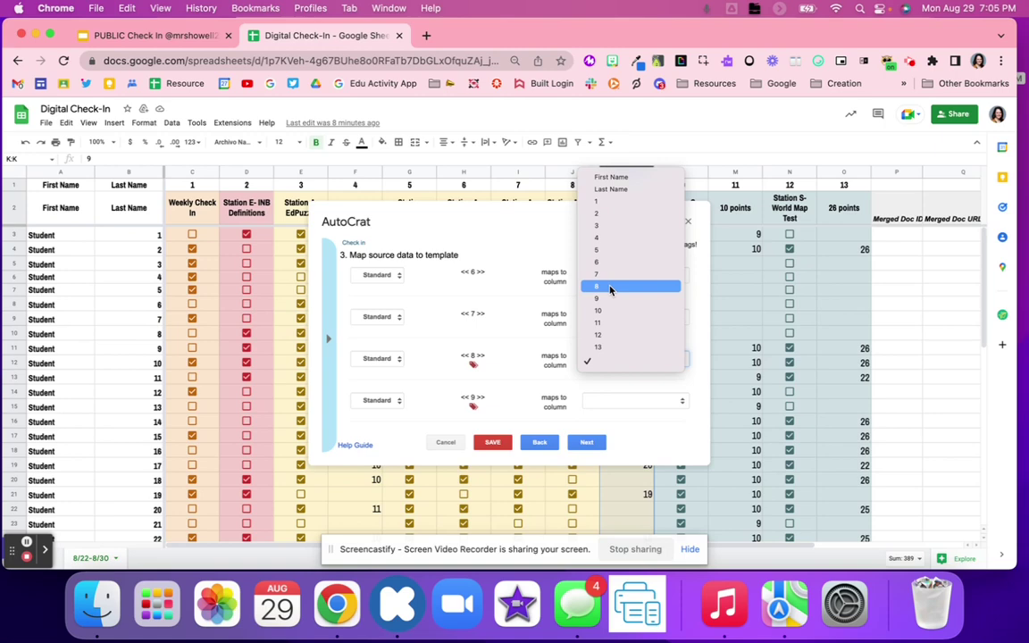
left_click(610, 289)
left_click(626, 401)
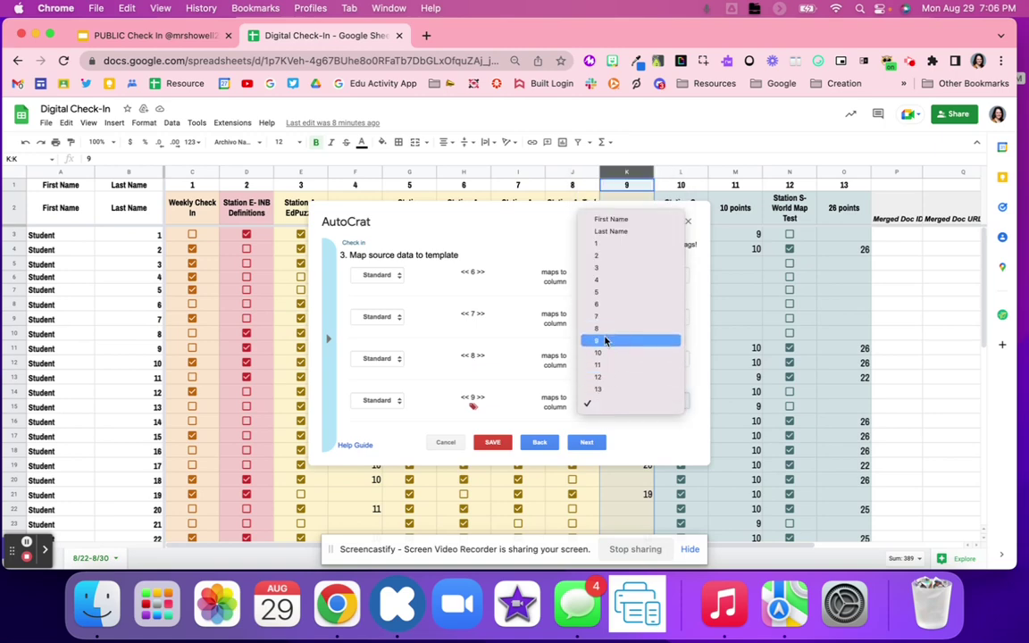
left_click(604, 340)
Map the remaining tags 10, 11, 12 and 13 to the sheet columns with the same numbers.
scroll(608, 359, "down", 3)
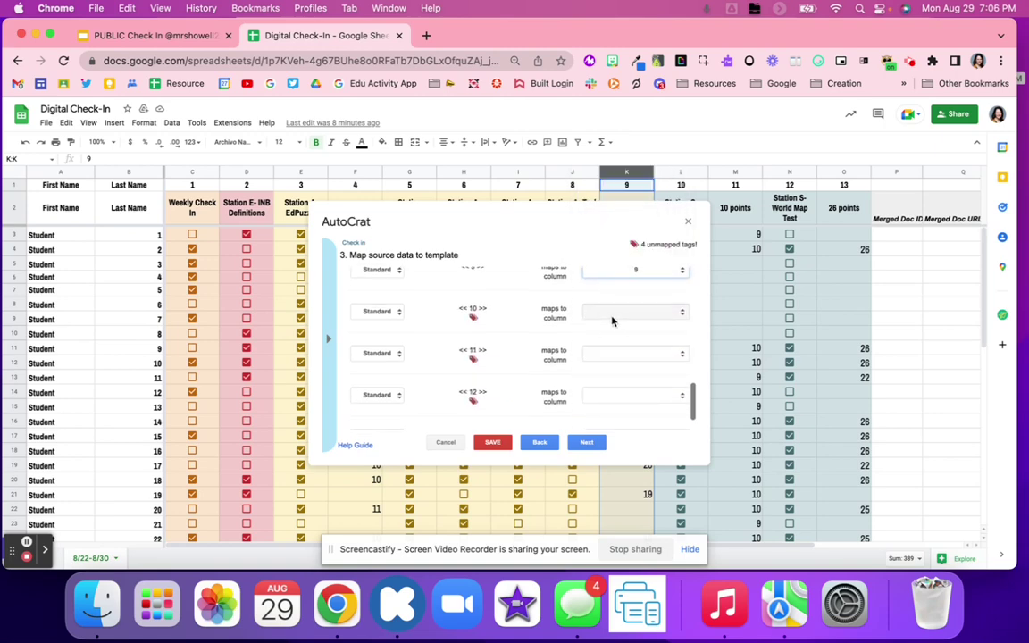
left_click(611, 314)
left_click(604, 266)
left_click(617, 352)
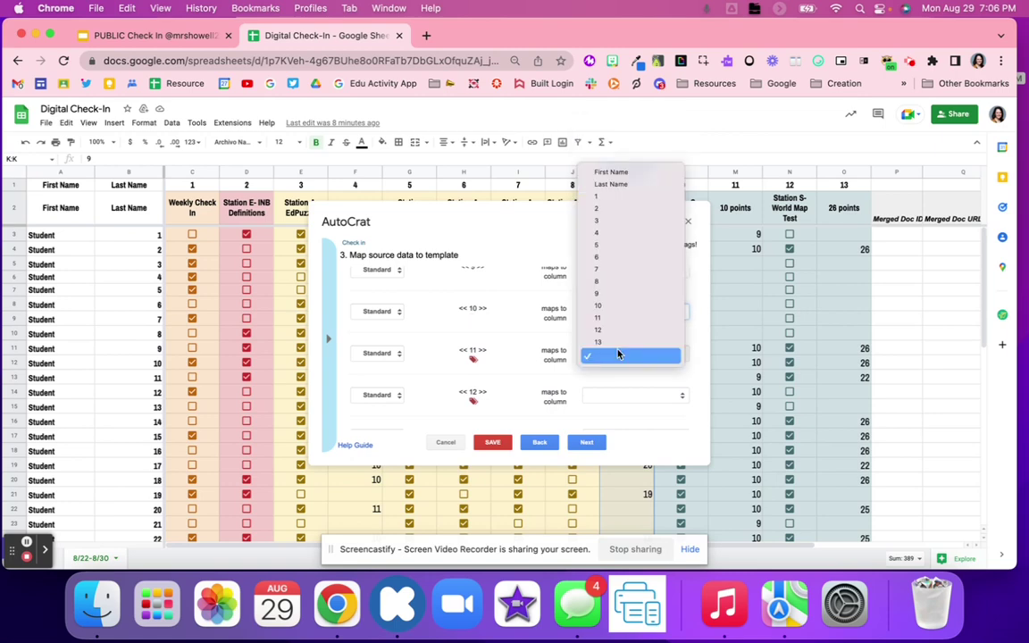
left_click(605, 319)
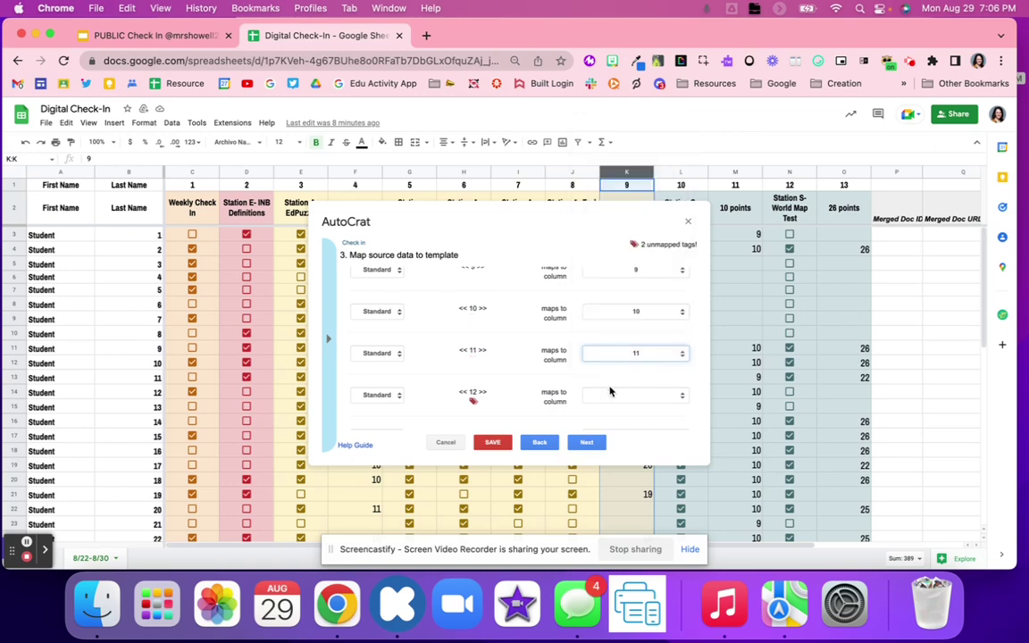
left_click(615, 394)
left_click(611, 371)
scroll(609, 375, "down", 2)
left_click(616, 402)
left_click(617, 395)
scroll(518, 301, "up", 3)
Compare the Weekly Check in row and its <<1>> tag in the PUBLIC Check In template with the Digital Check-In sheet.
left_click(159, 35)
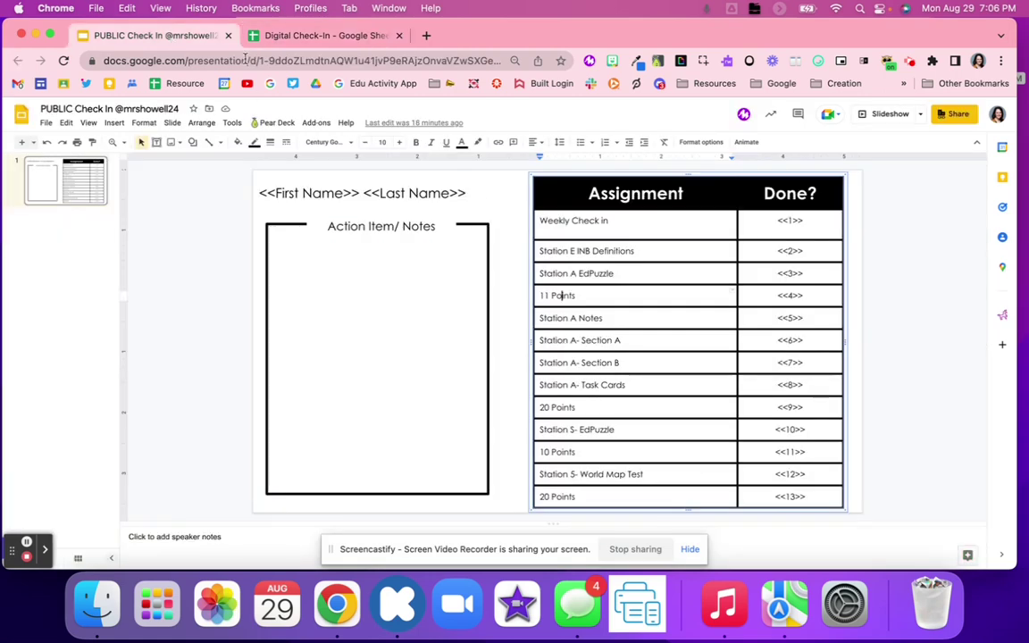
left_click_drag(815, 238, 794, 335)
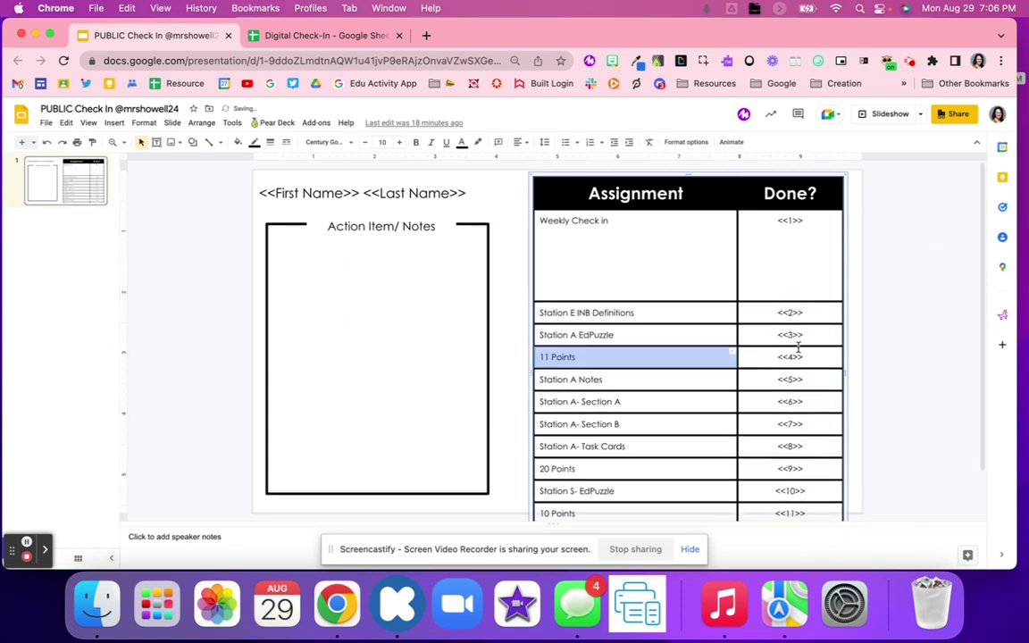
left_click(46, 142)
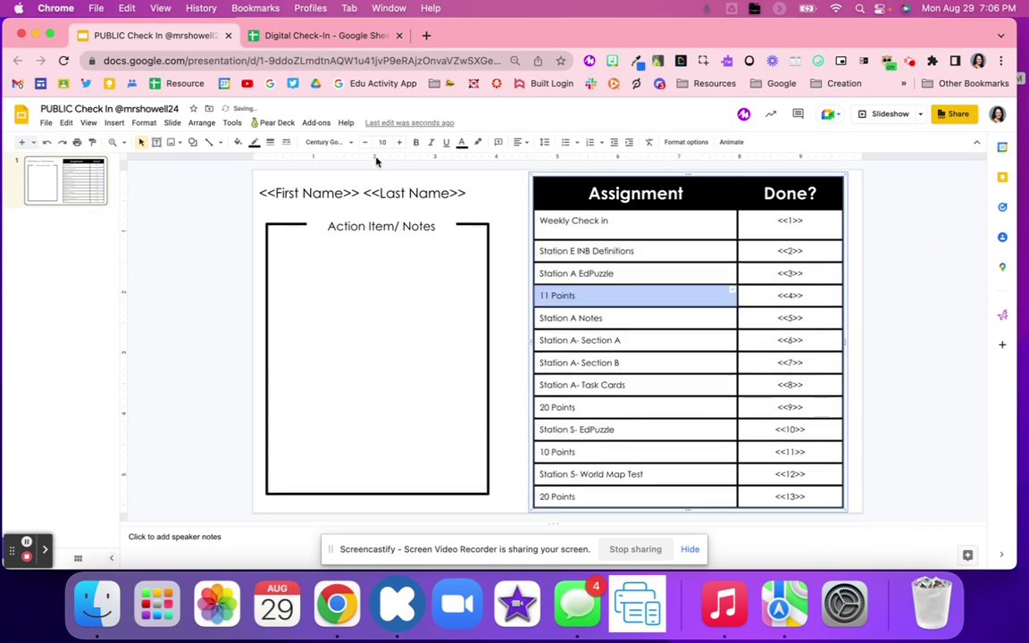
triple_click(555, 225)
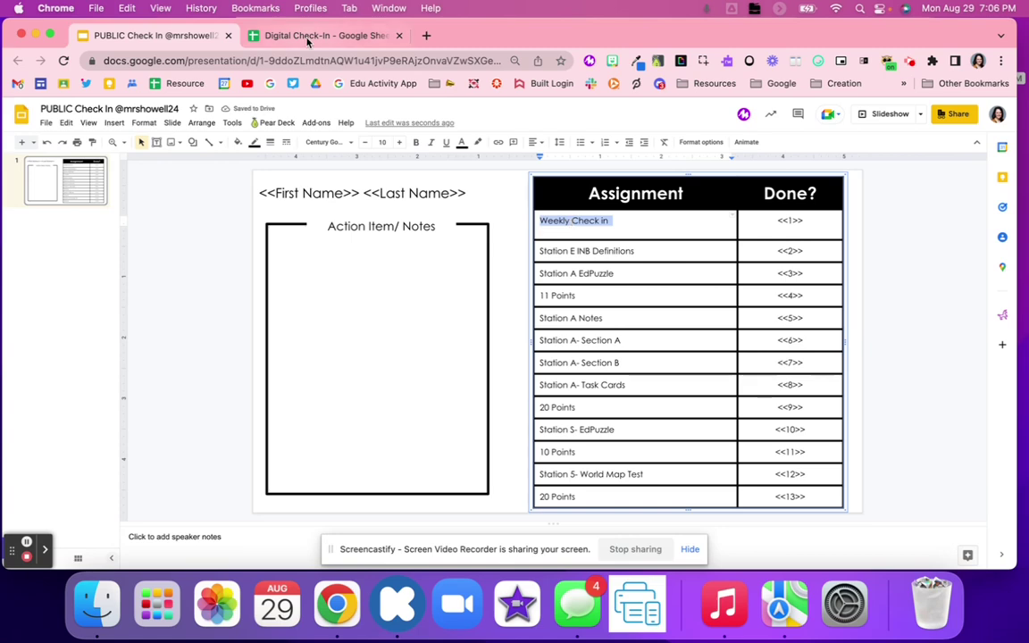
left_click(277, 36)
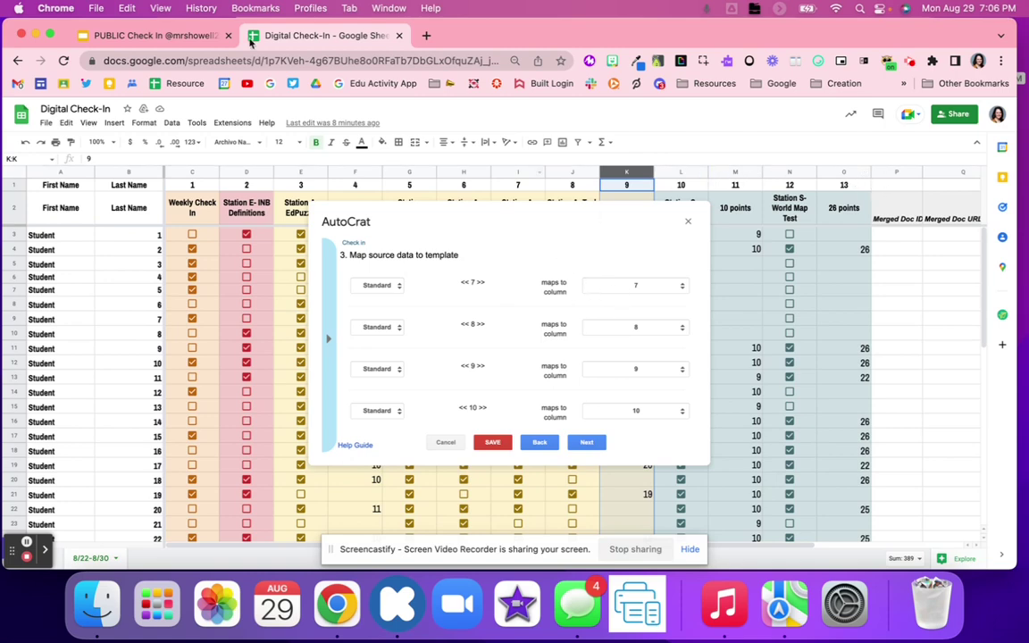
left_click(169, 36)
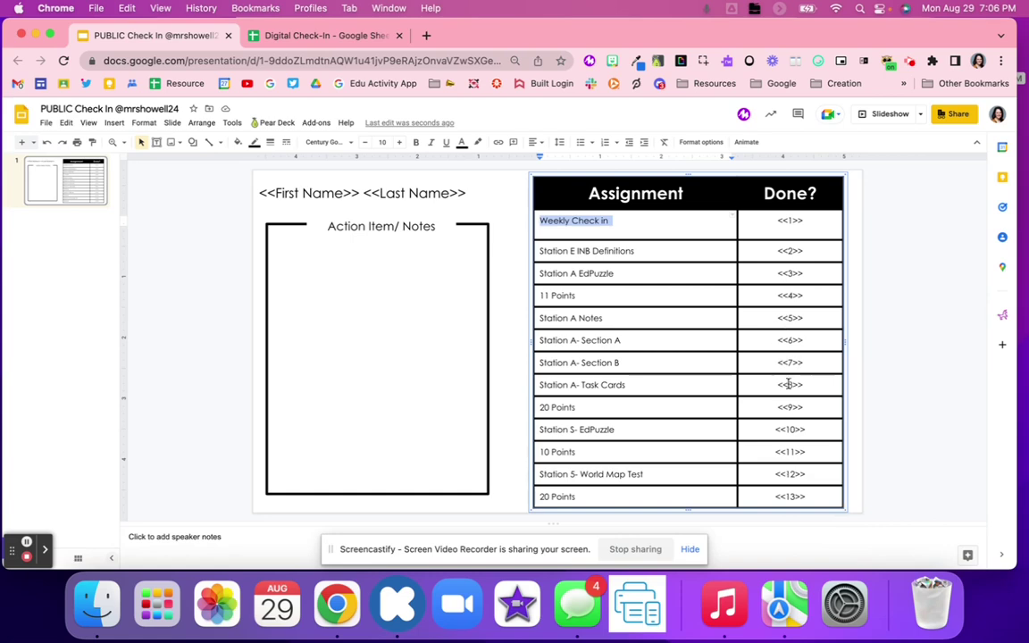
left_click(775, 219)
double_click(777, 220)
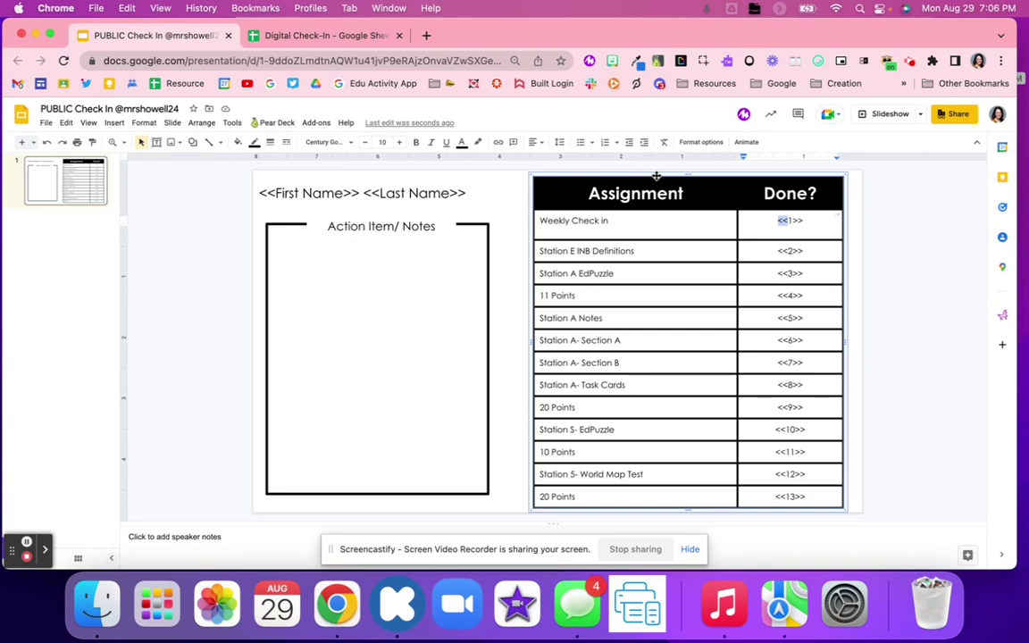
left_click(249, 34)
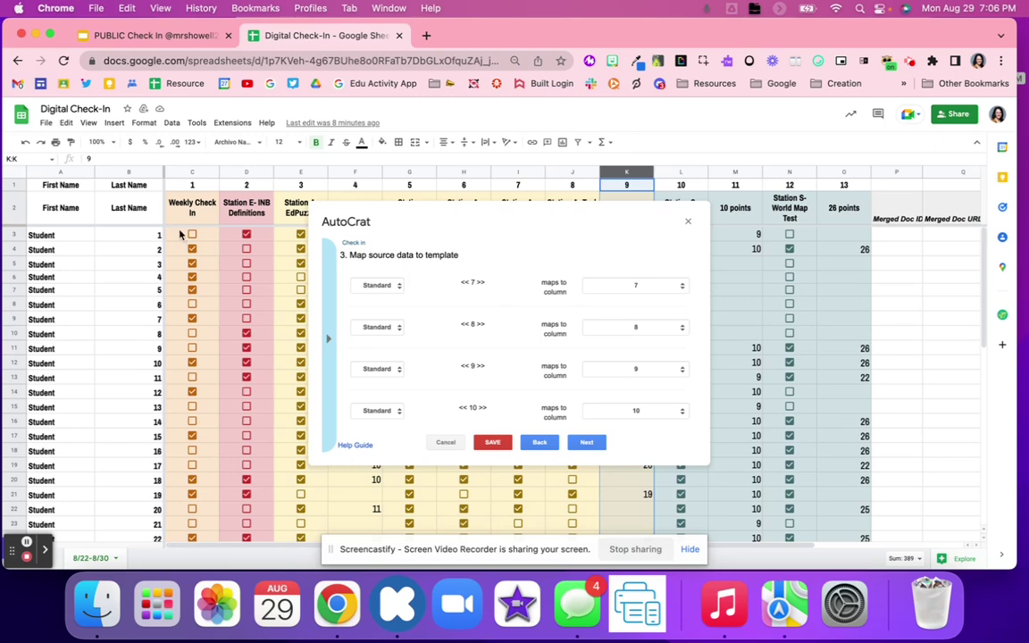
Compare the tags <<1>> to <<13>> in the template's Done? column with the numbers 1 to 13 in the sheet's header row.
left_click(175, 34)
left_click_drag(804, 220, 817, 500)
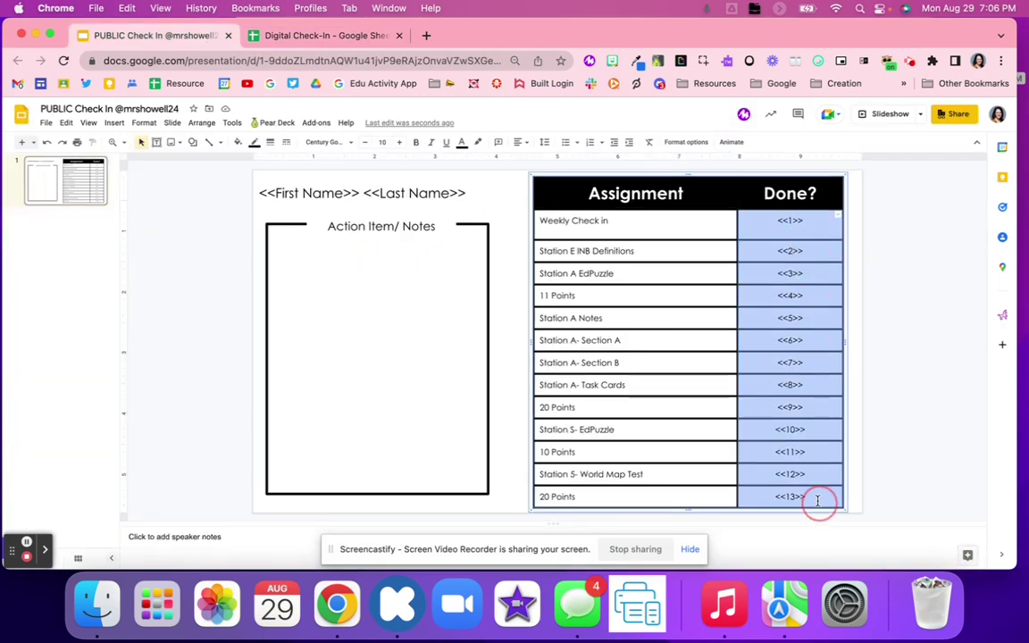
left_click(566, 220)
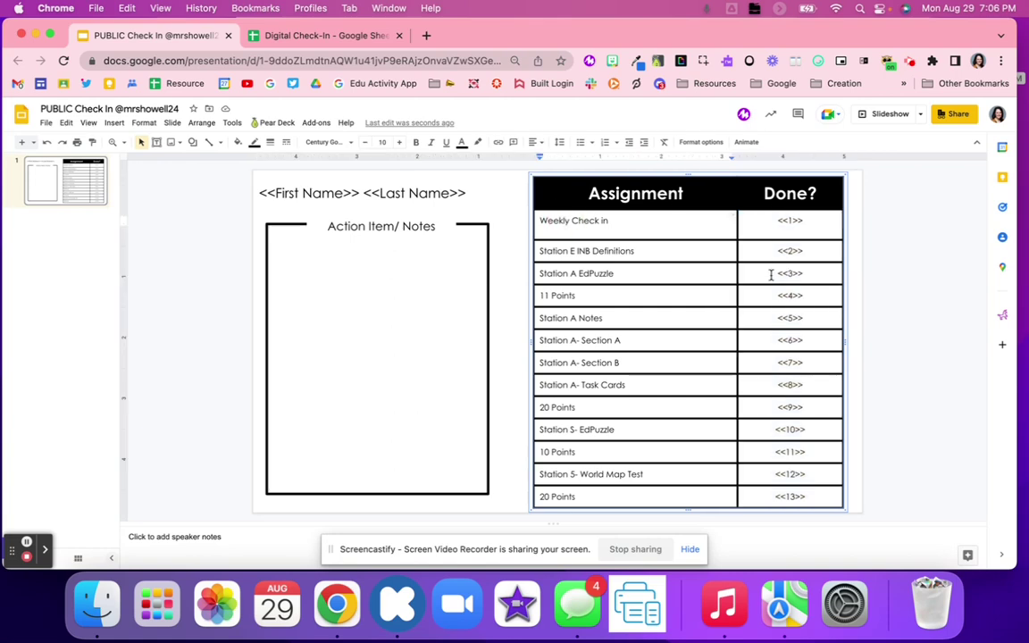
left_click(590, 220)
double_click(590, 220)
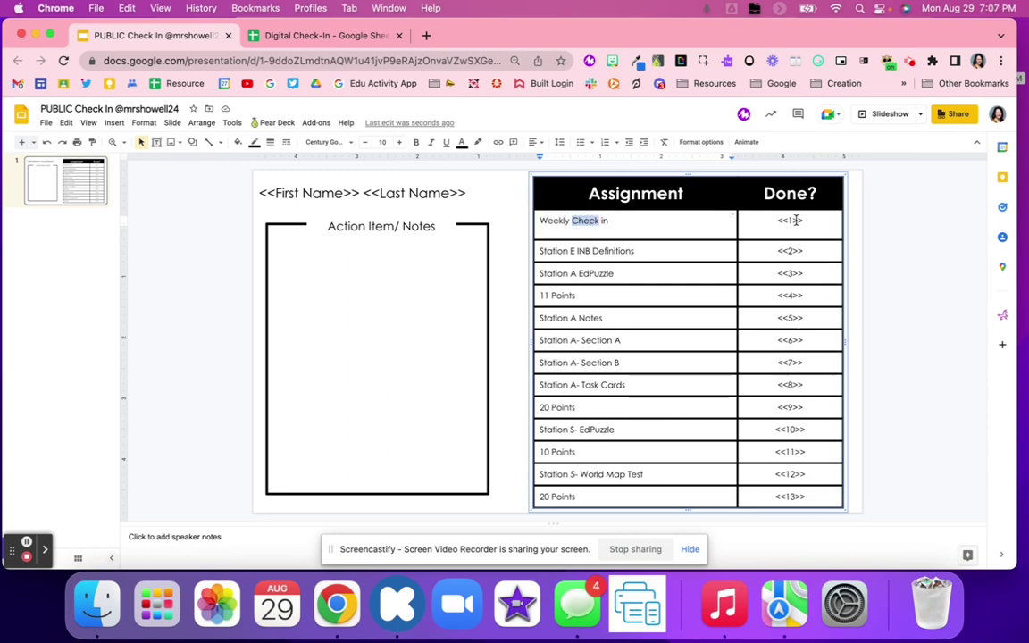
left_click(362, 39)
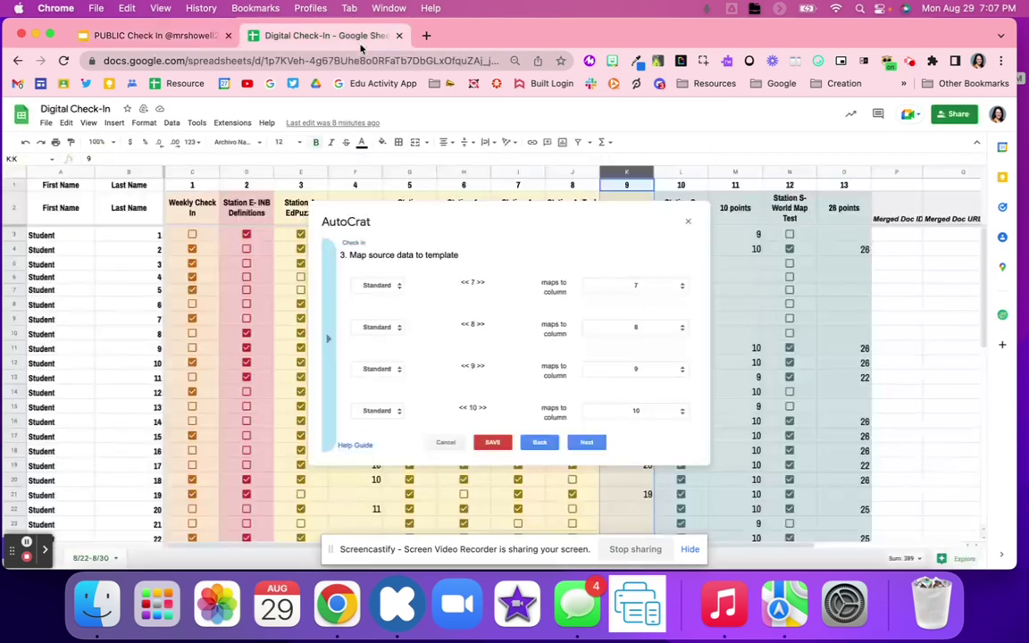
left_click_drag(192, 185, 217, 188)
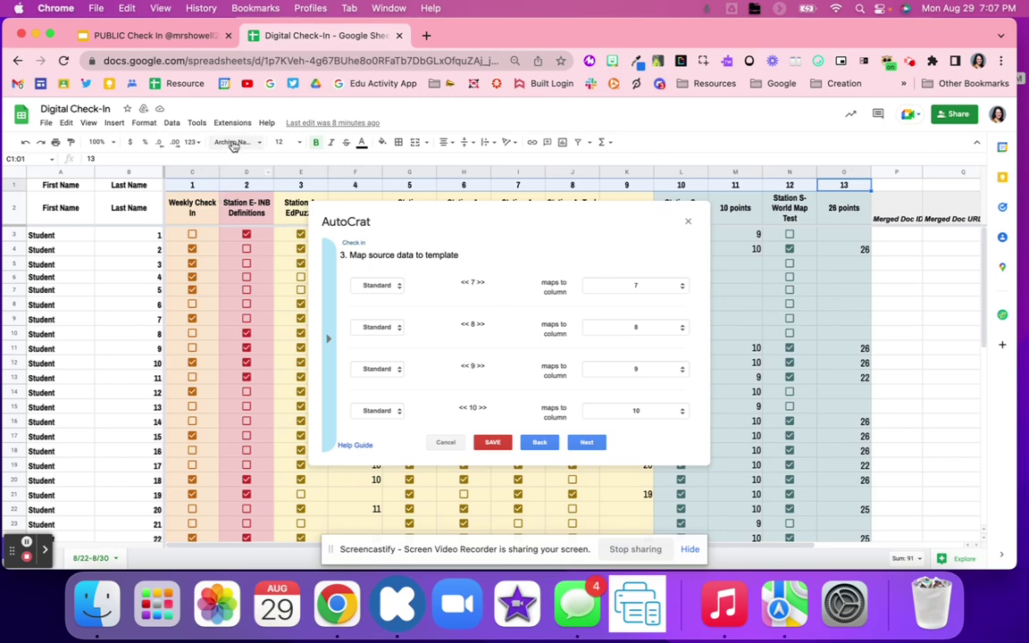
left_click(200, 185)
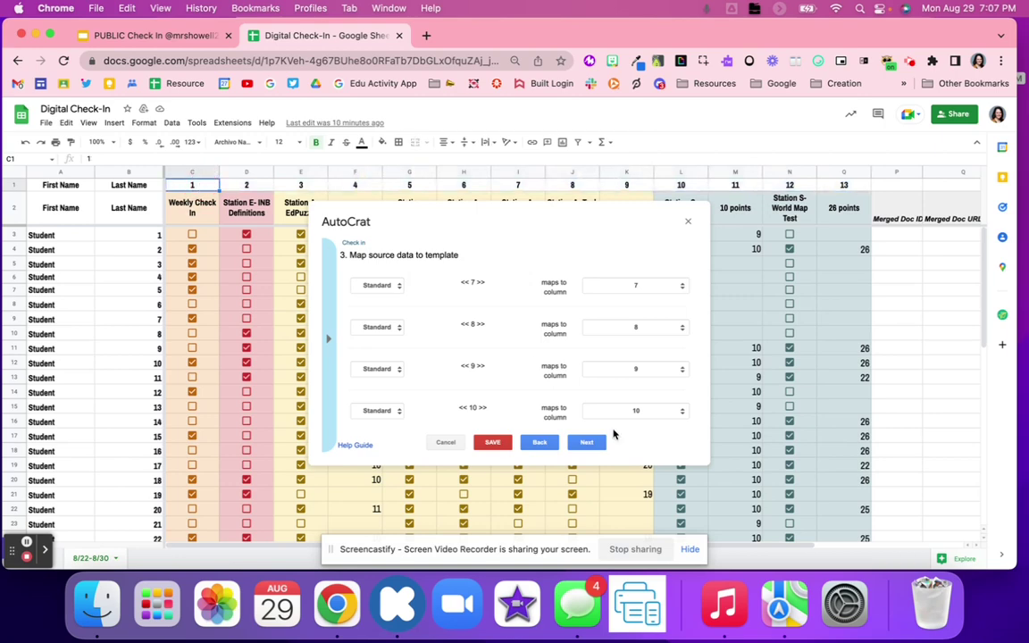
Recheck the name and number tag mappings, continue to the file settings and glance at the slide template's layout.
scroll(593, 390, "up", 5)
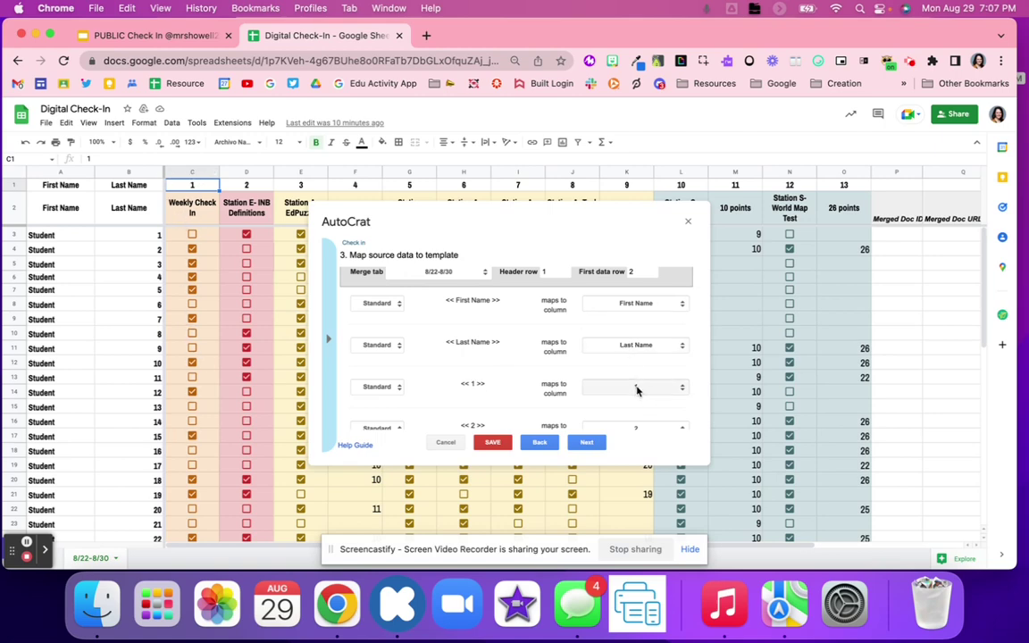
left_click(588, 442)
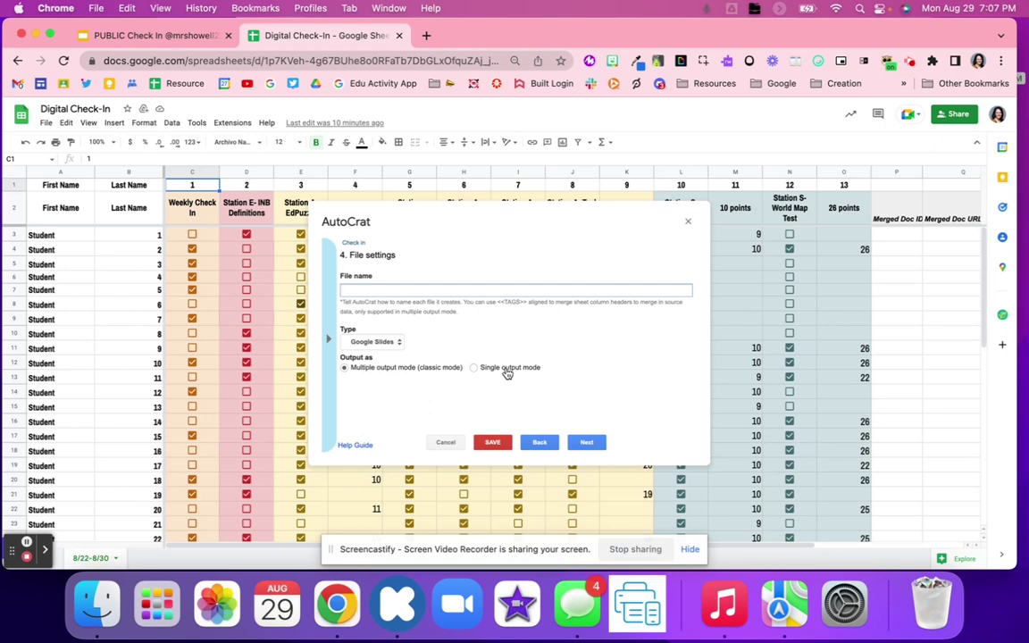
left_click(197, 34)
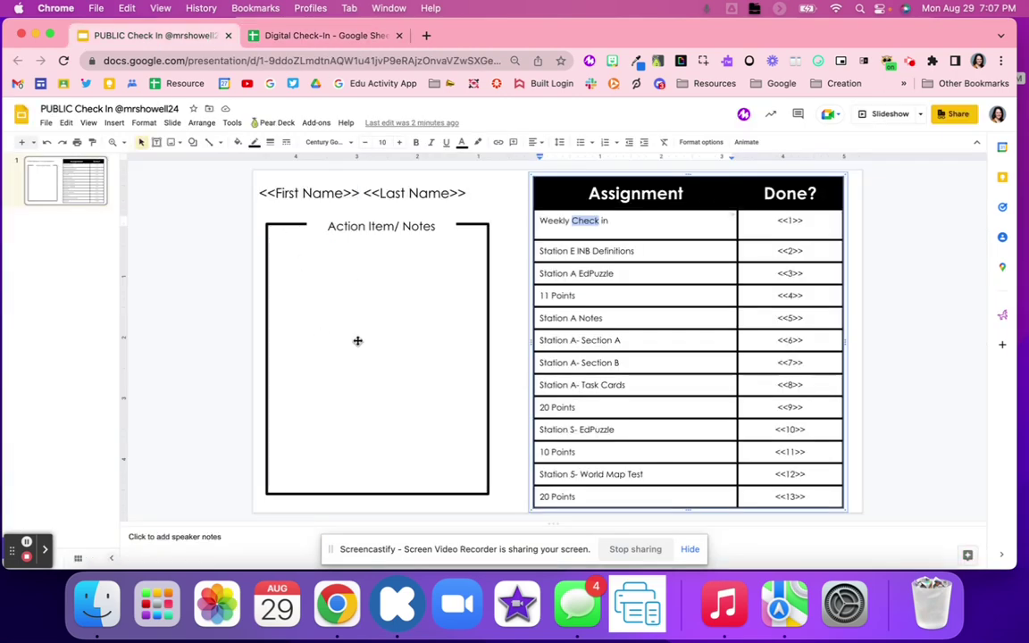
left_click(308, 37)
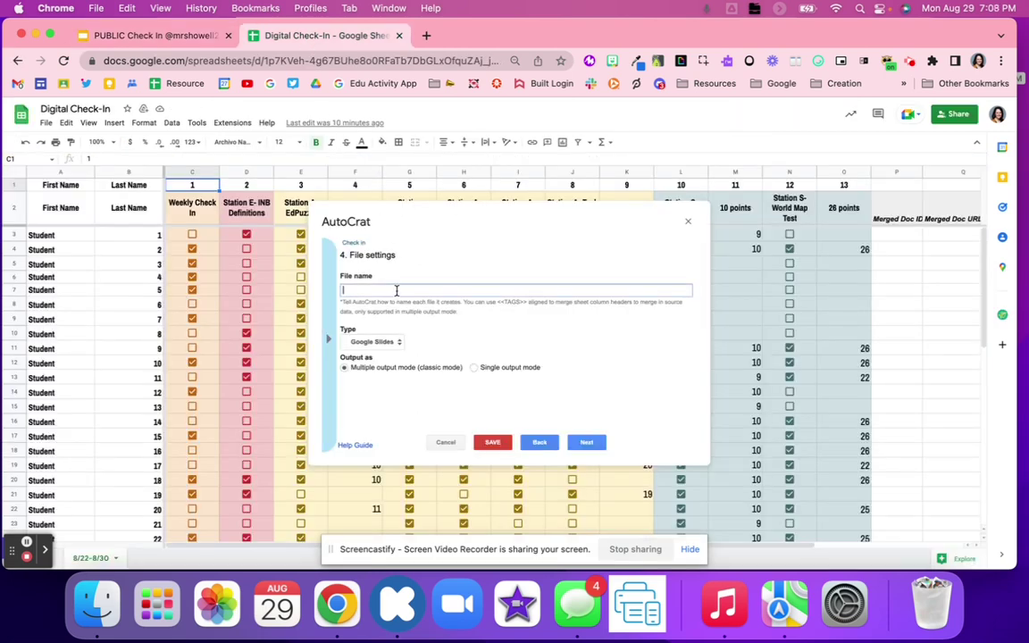
Name the output file "Check In -" plus the teacher's surname and 8/22-8/30, and choose Single output mode.
type("Check In - Howell 8/22-8/30")
left_click(501, 370)
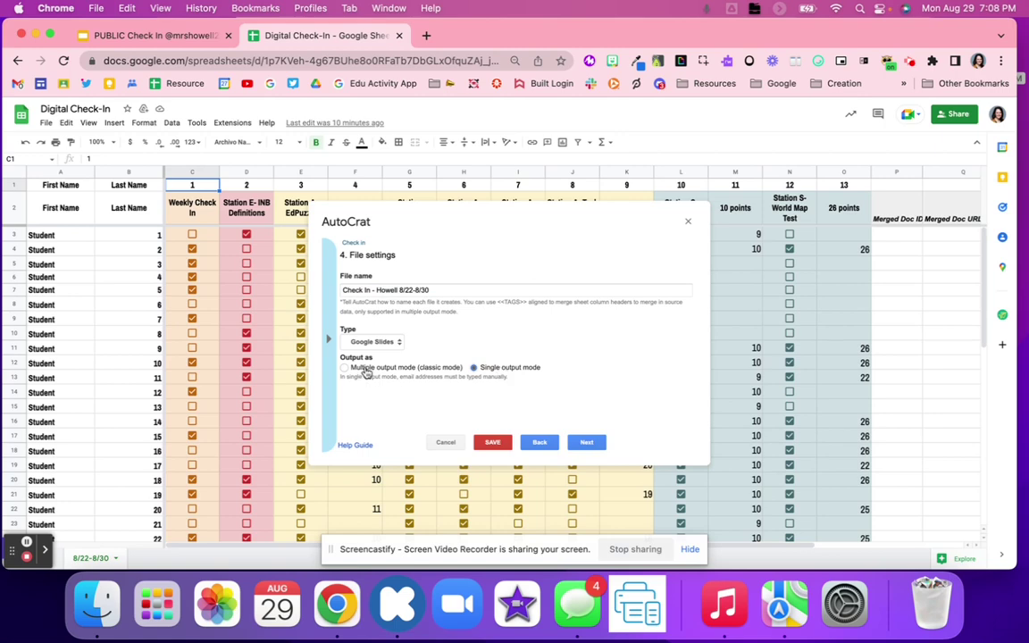
left_click(364, 372)
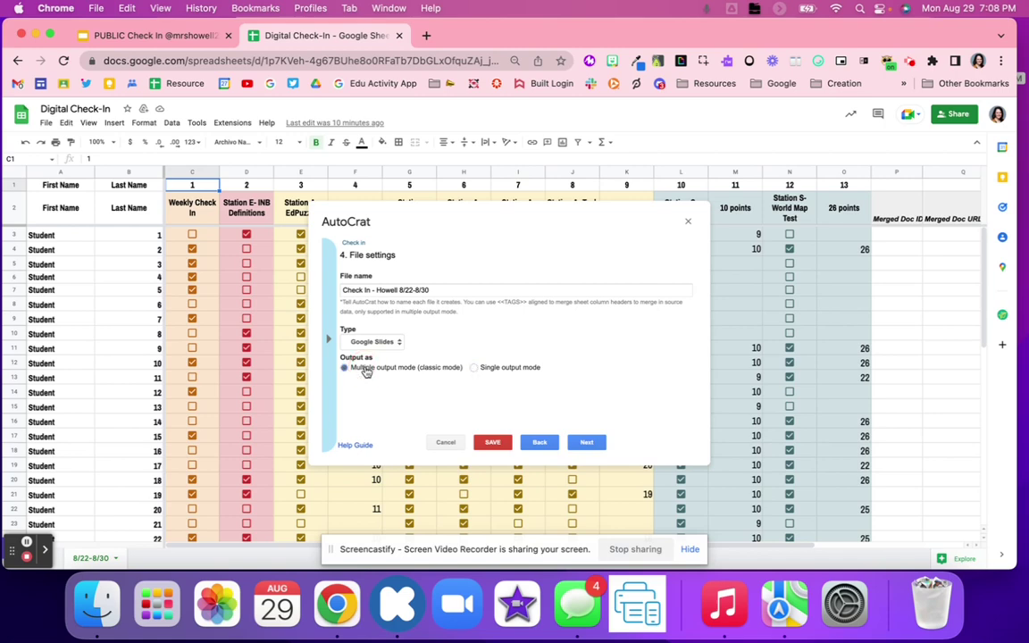
left_click(489, 371)
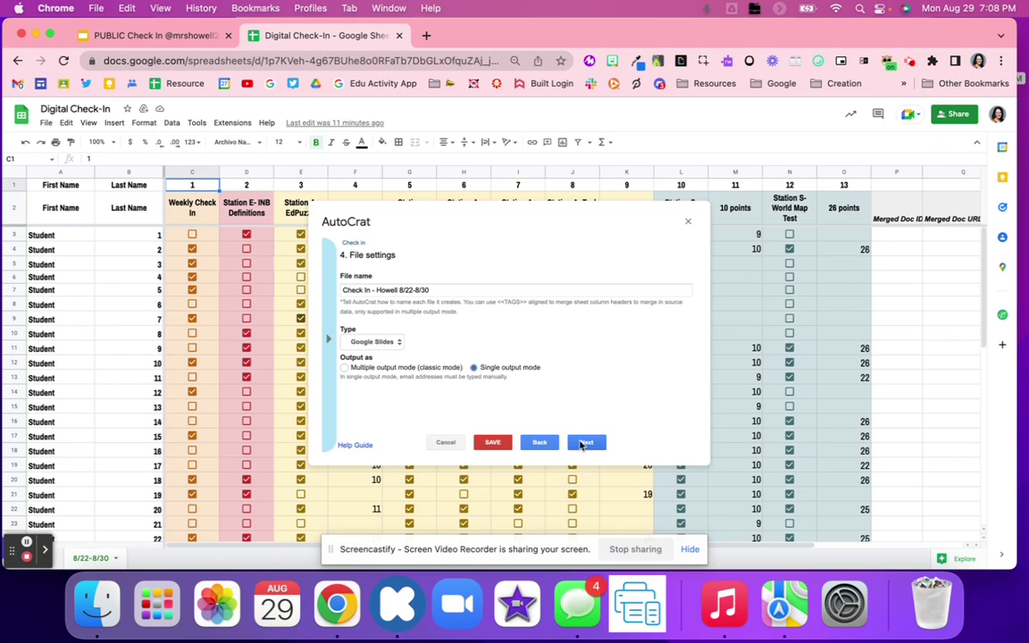
Look through the available Drive folders, then keep Check ins as the destination folder for the merged documents.
left_click(582, 444)
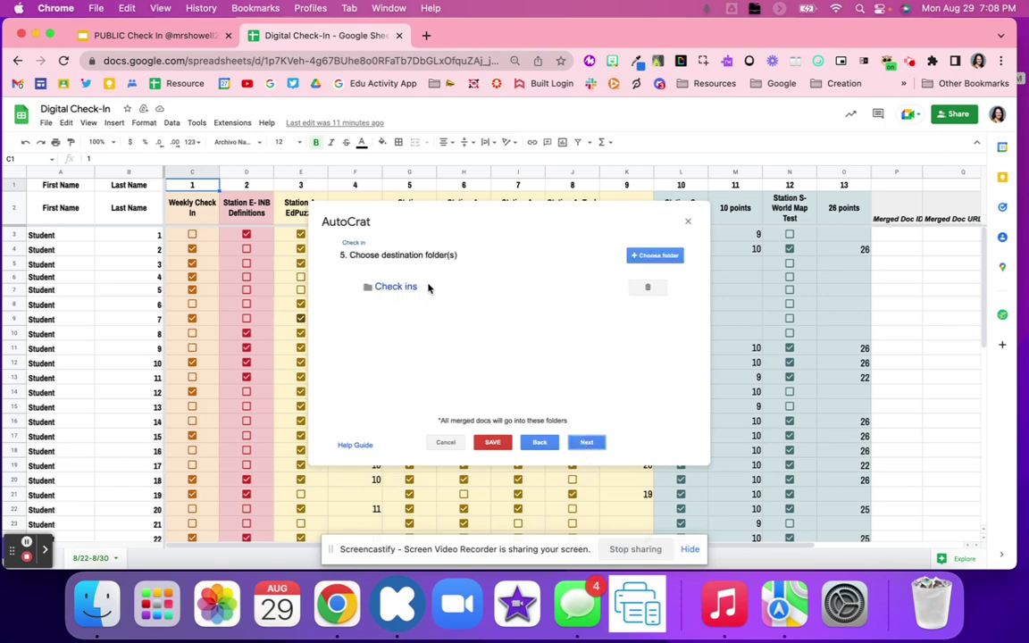
left_click(653, 256)
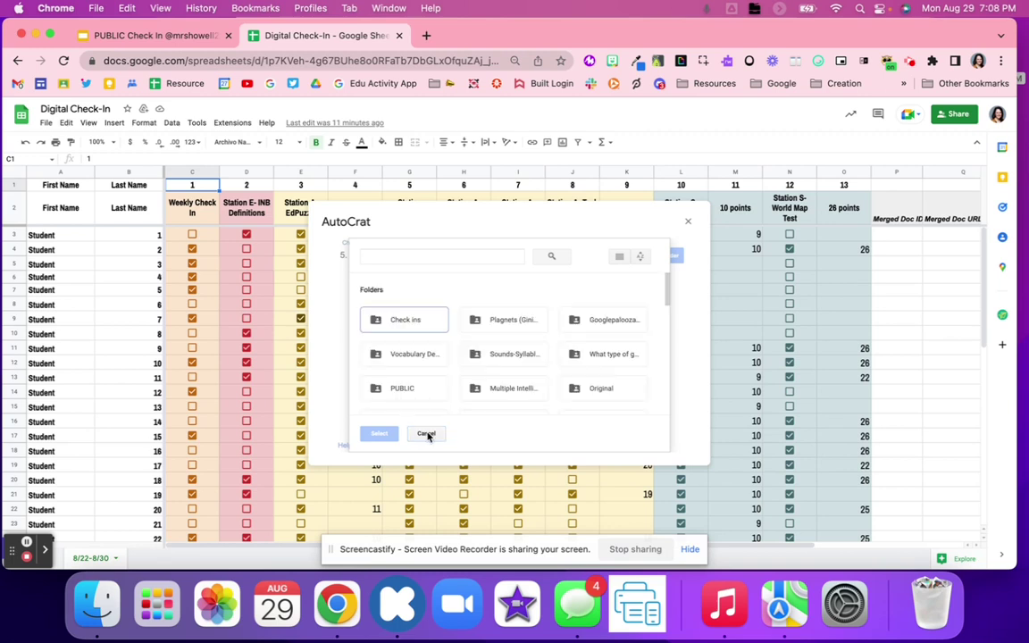
scroll(429, 393, "down", 3)
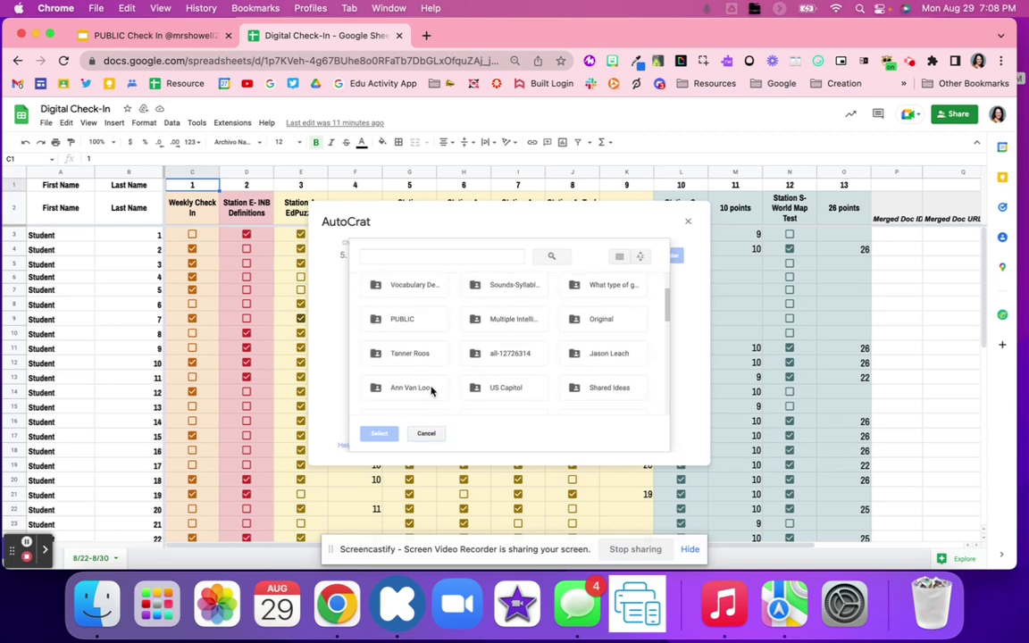
left_click(426, 435)
mouse_move(652, 290)
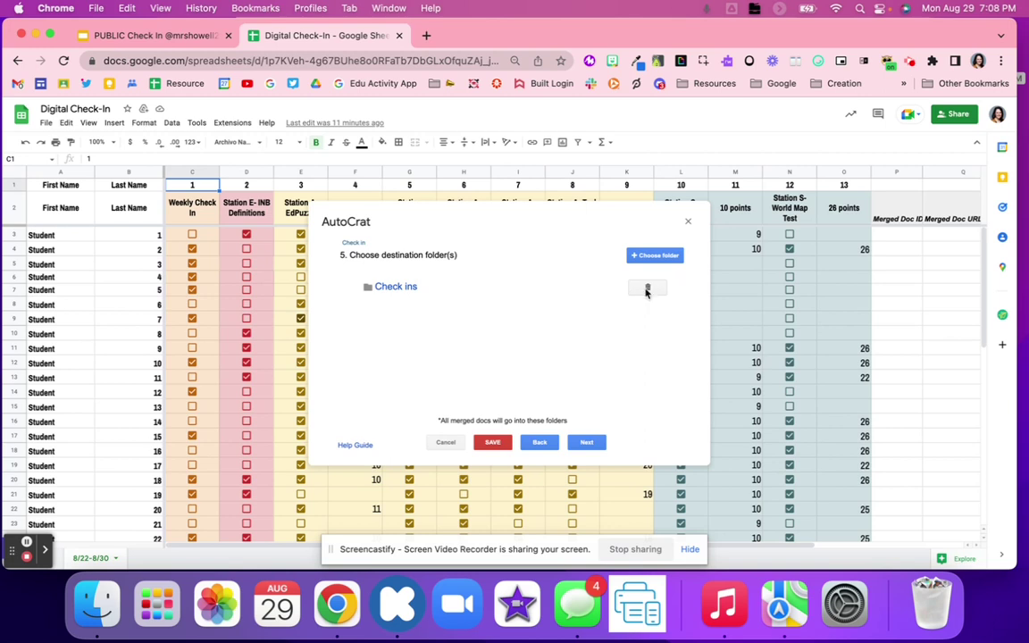
left_click(586, 443)
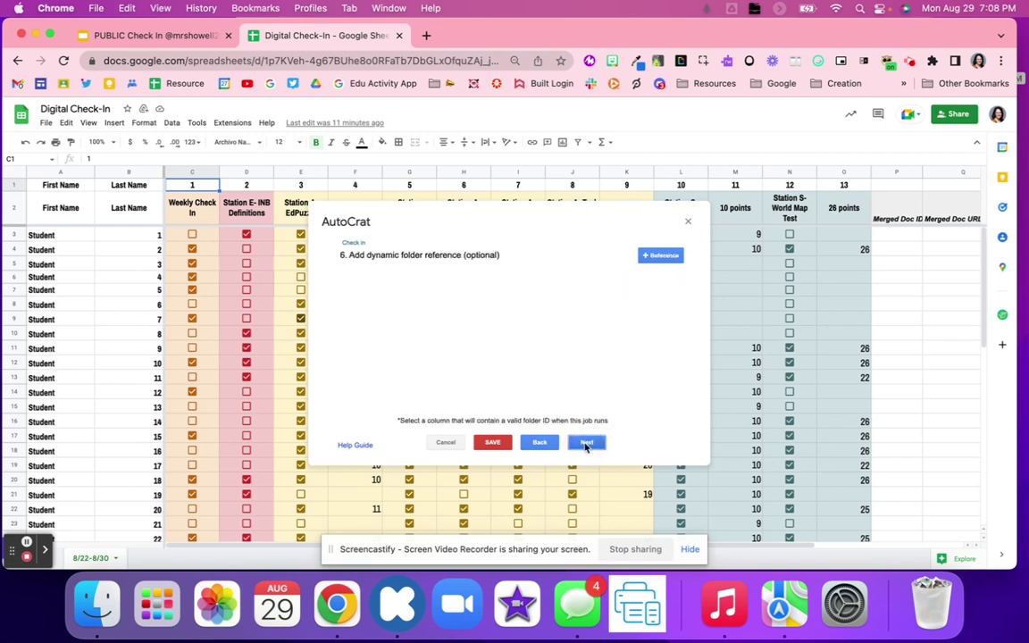
Skip the optional dynamic folder reference and merge condition, and continue to the document sharing settings.
left_click(586, 444)
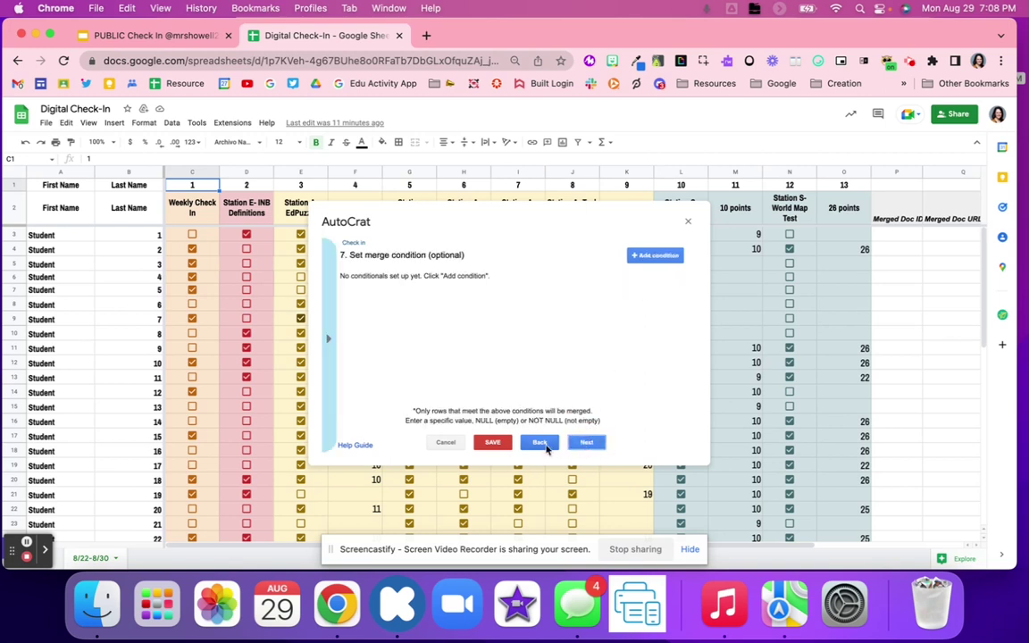
left_click(545, 446)
left_click(586, 443)
left_click(586, 443)
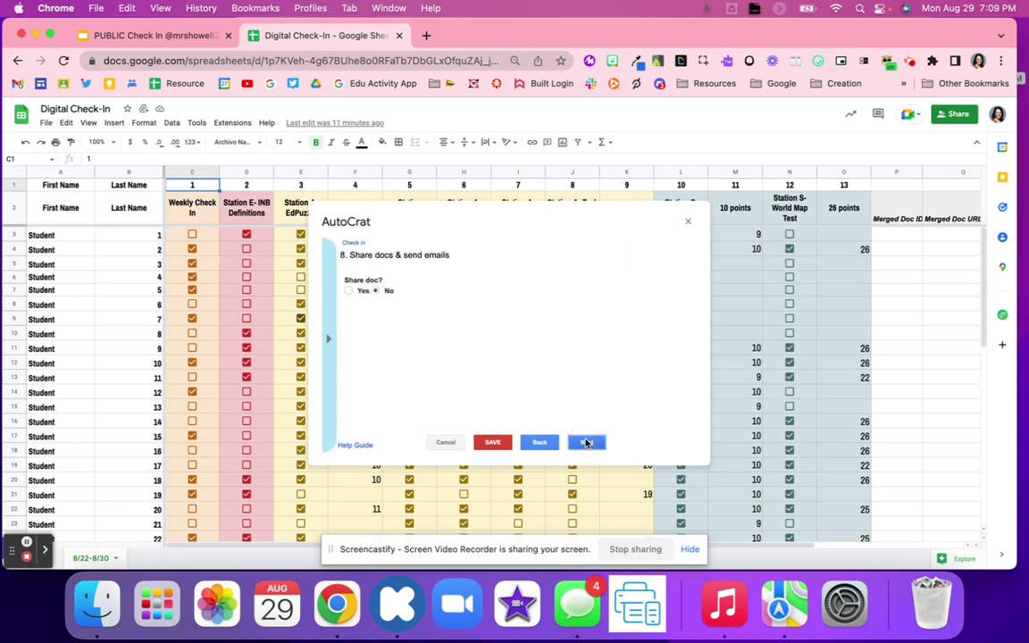
Turn on document sharing, recheck the Single output mode in the file settings, and return to the sharing settings.
left_click(358, 293)
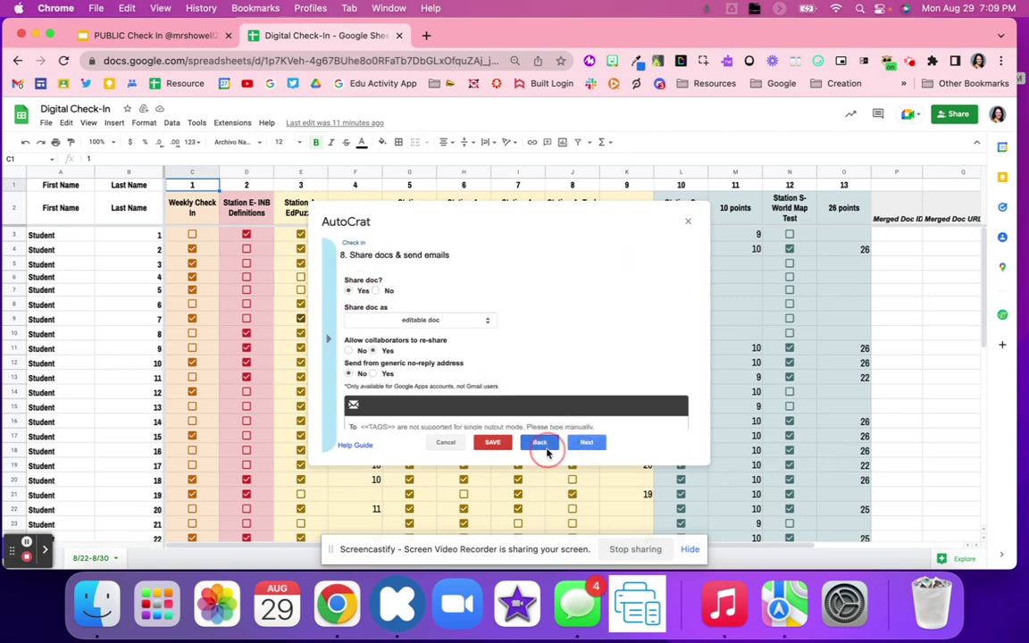
left_click(541, 443)
left_click(545, 446)
left_click(541, 444)
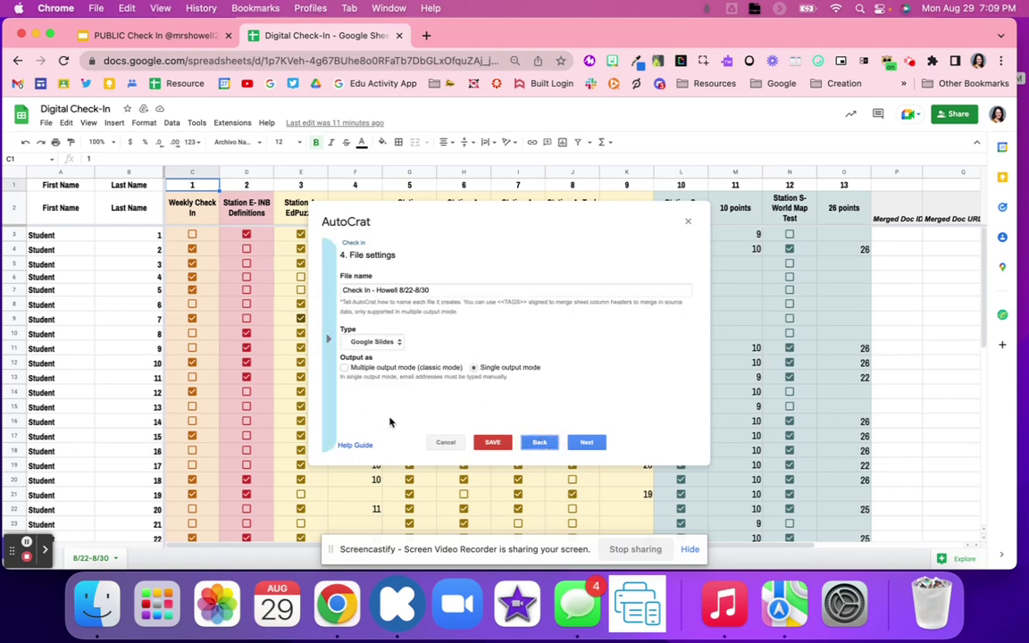
left_click(587, 444)
left_click(587, 443)
left_click(586, 444)
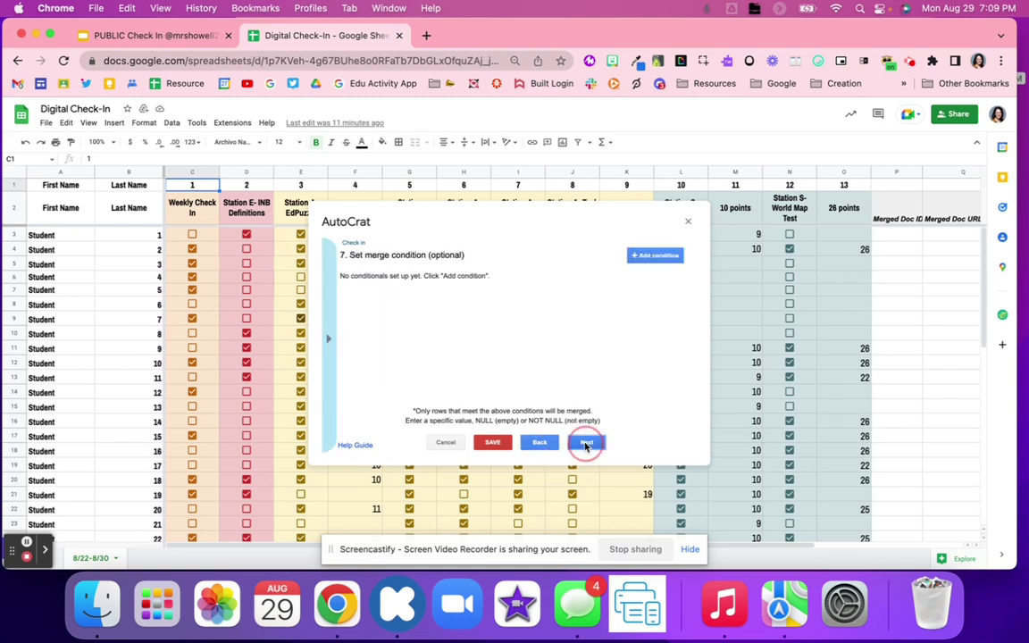
left_click(586, 443)
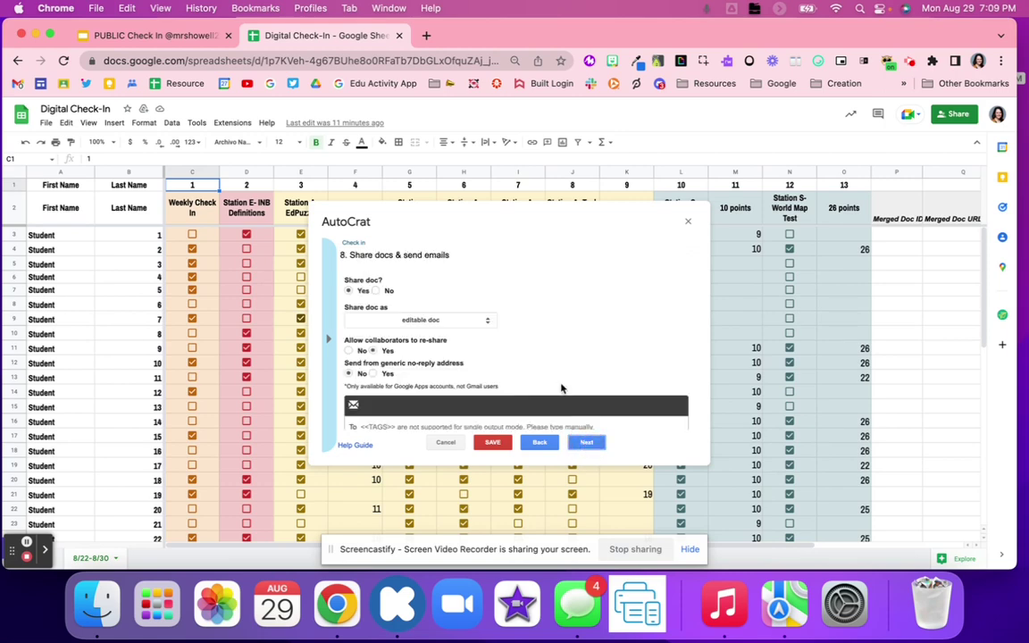
Review the sharing email's fields and try entering a tag as the recipient.
scroll(552, 355, "down", 5)
scroll(551, 353, "up", 5)
scroll(399, 354, "down", 3)
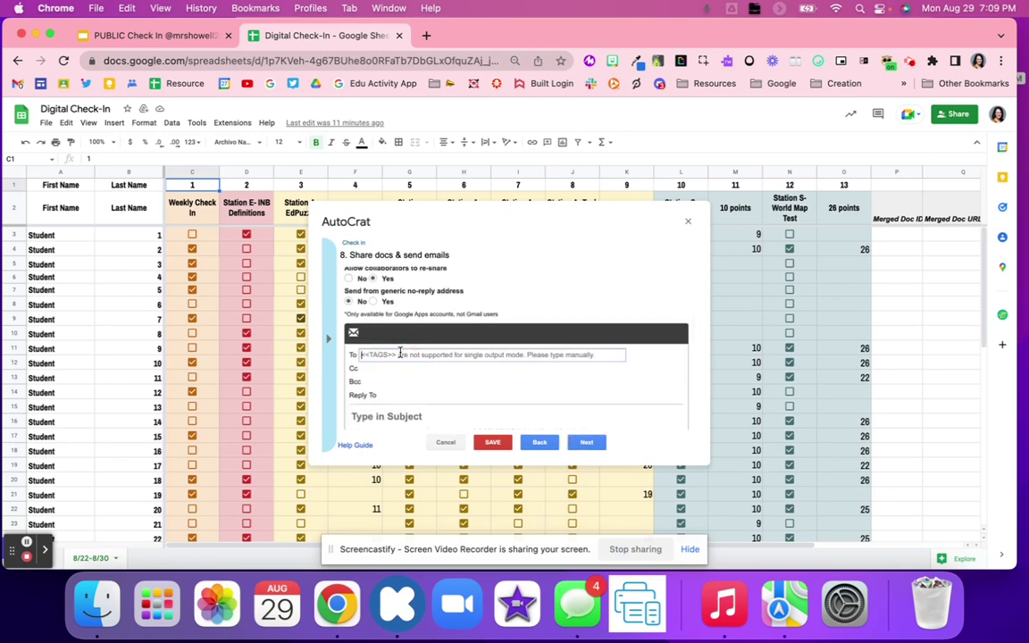
type("<<e")
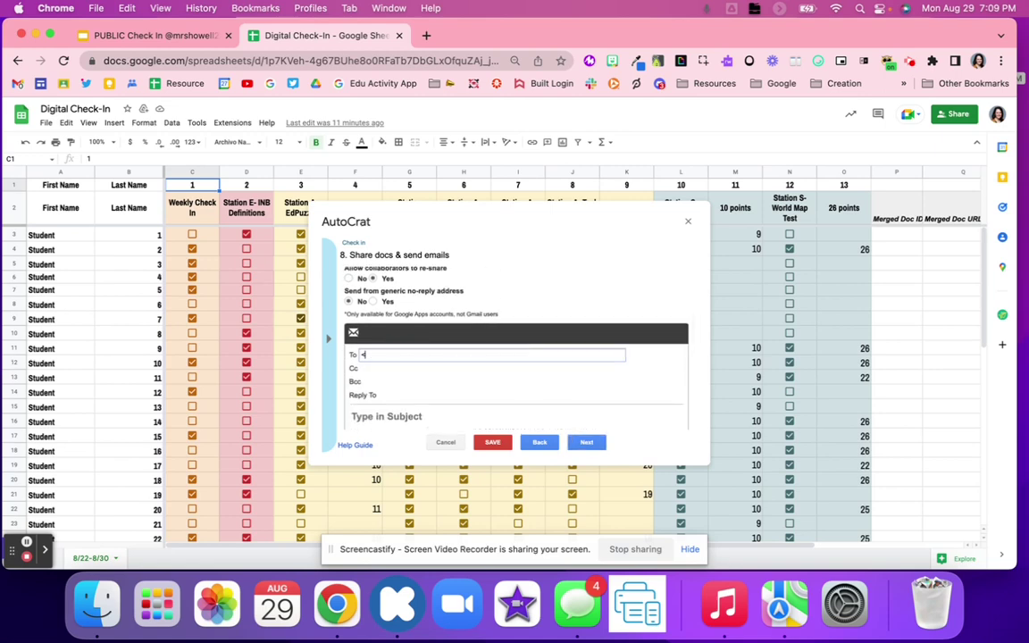
key("BackSpace")
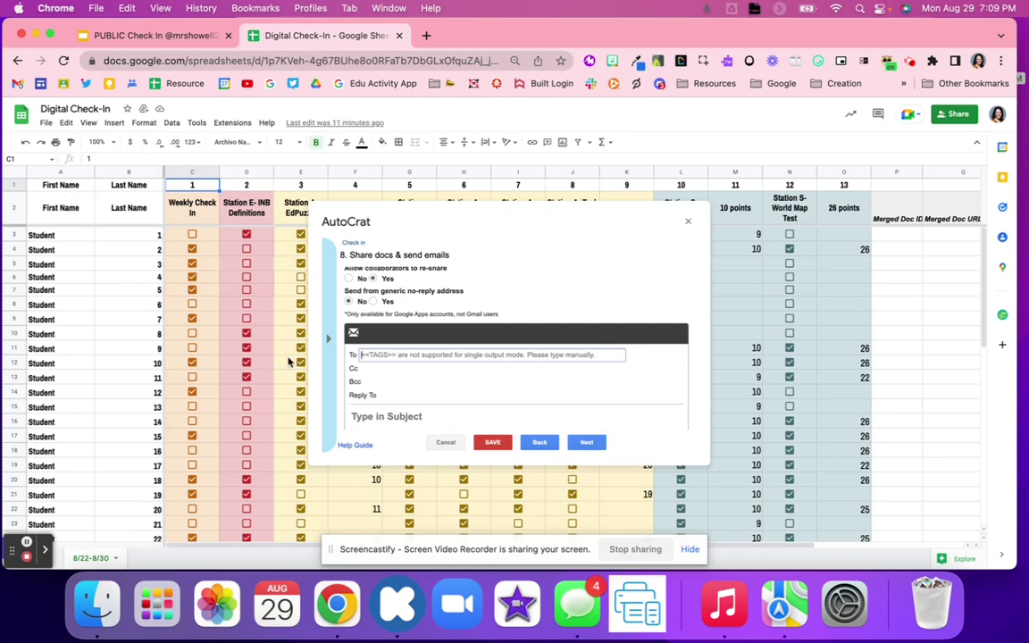
scroll(471, 345, "down", 2)
scroll(470, 347, "up", 3)
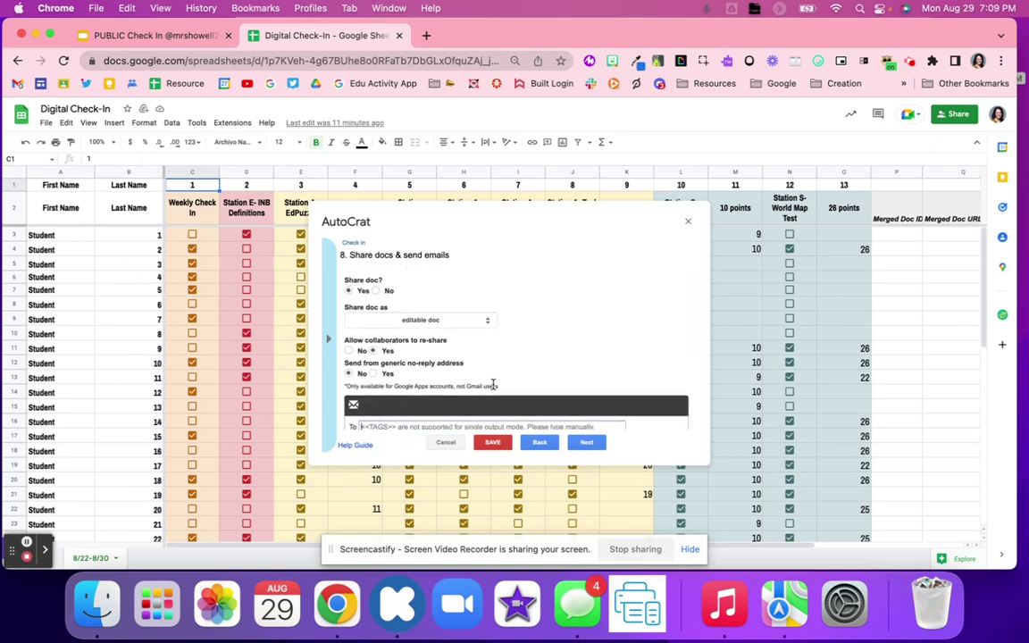
Set document sharing to No and save the Check in job with the form and time triggers off.
left_click(376, 292)
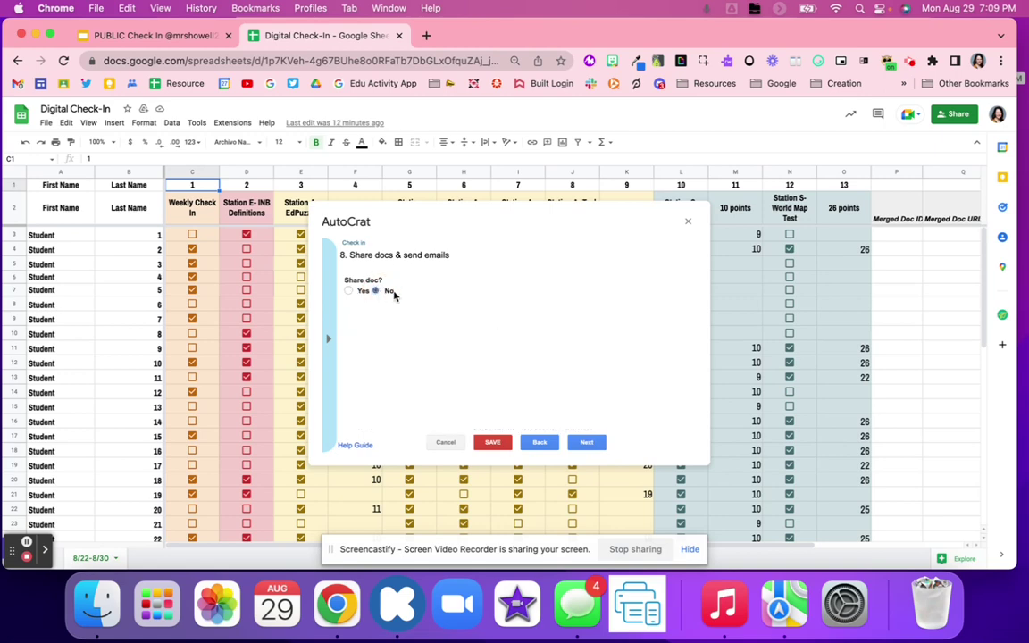
left_click(589, 443)
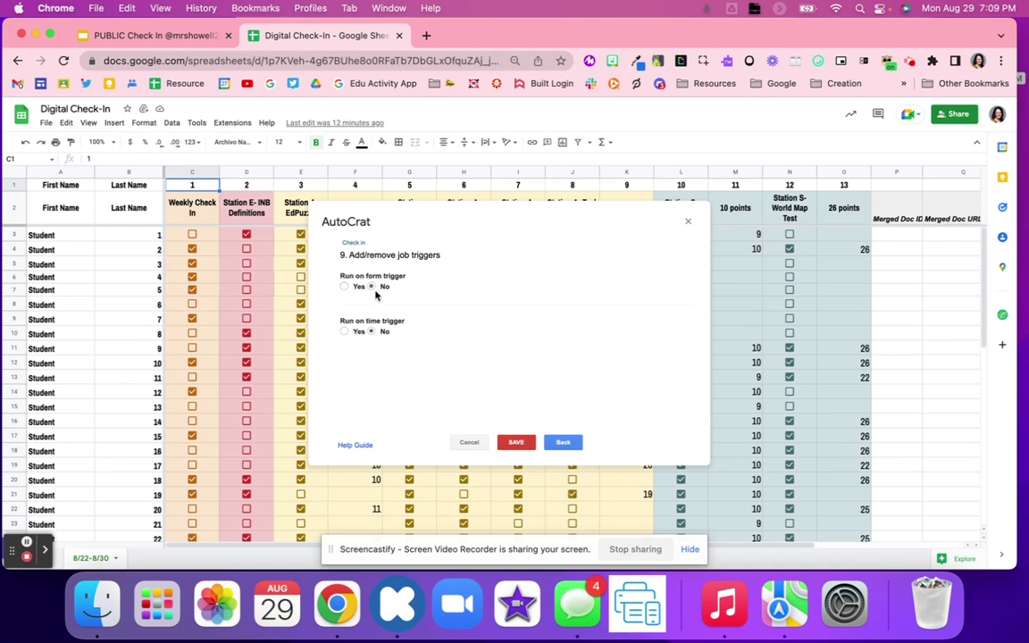
left_click(516, 441)
left_click(520, 447)
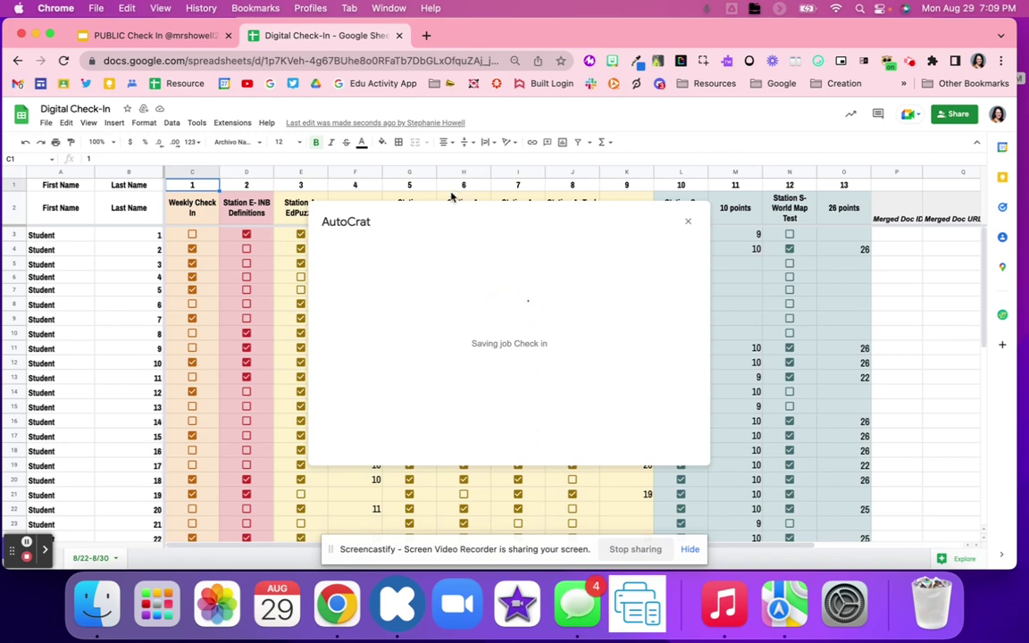
Delete the first-listed Check in job, which carries the warning flag, and run the remaining Check in job.
left_click(588, 292)
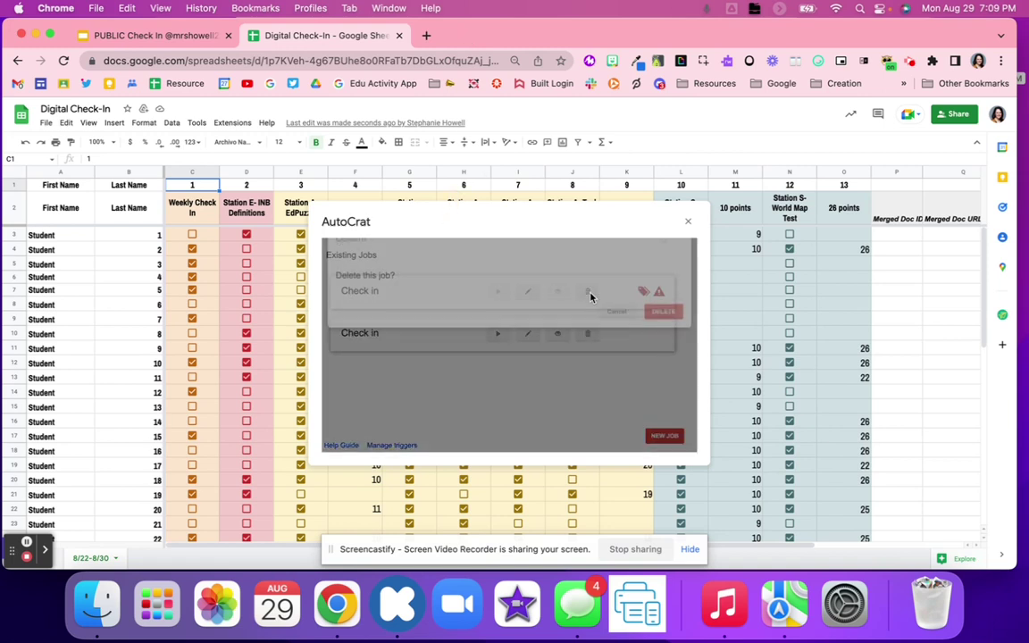
left_click(667, 330)
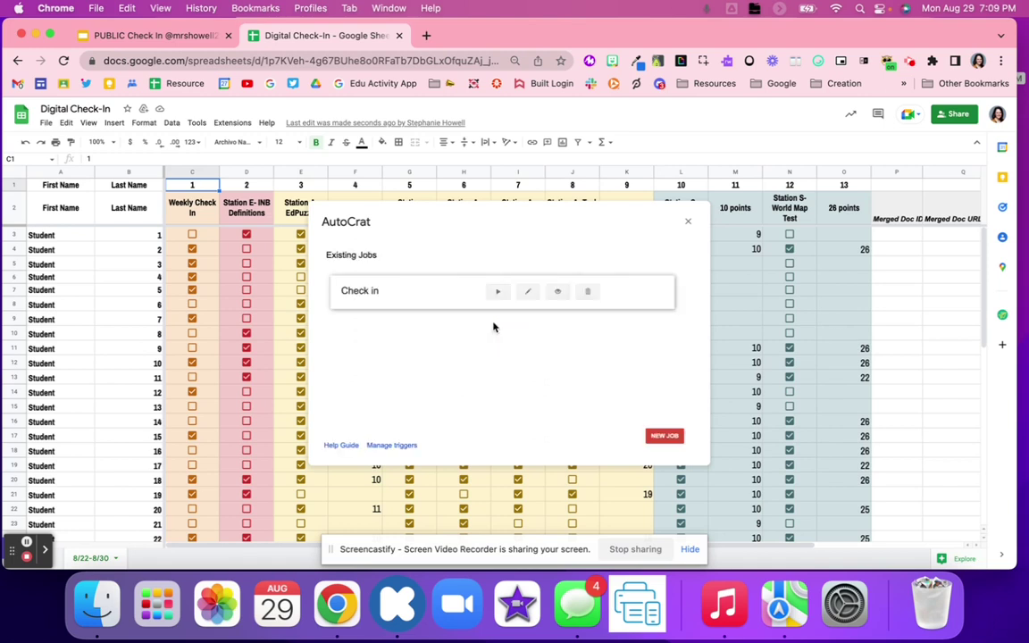
left_click(497, 291)
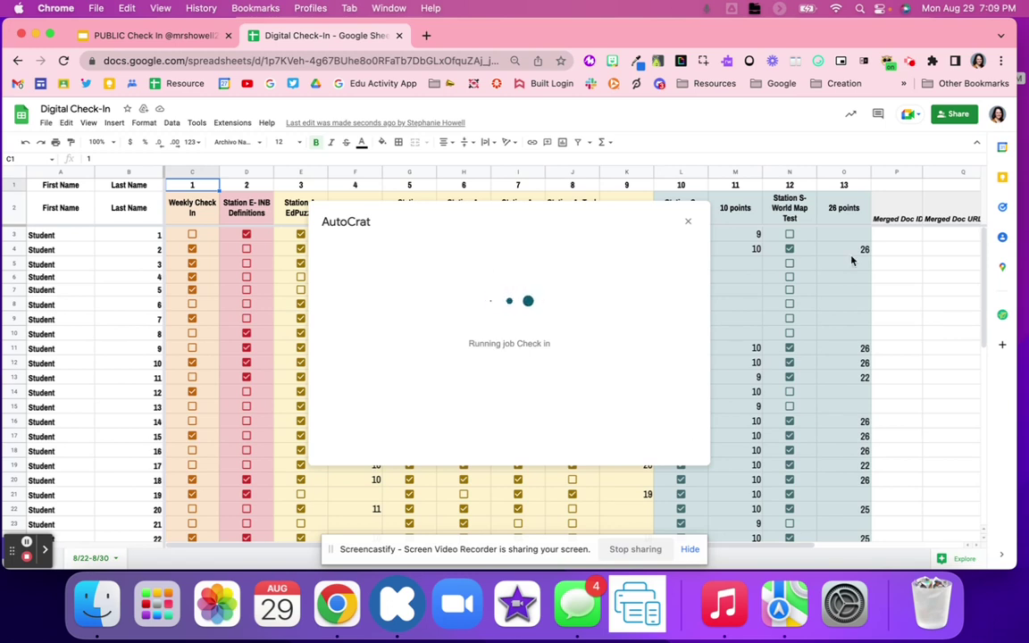
Move the AutoCrat dialog aside and examine the sheet's merged document columns after column O while the job runs.
scroll(851, 260, "right", 4)
left_click(542, 225)
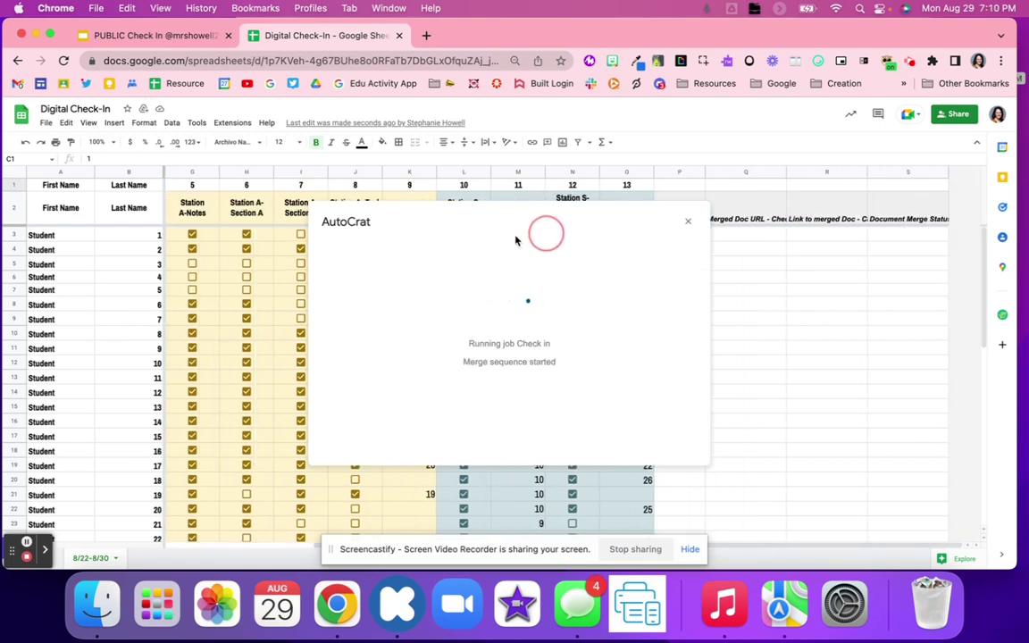
left_click(492, 219)
left_click_drag(492, 219, 318, 221)
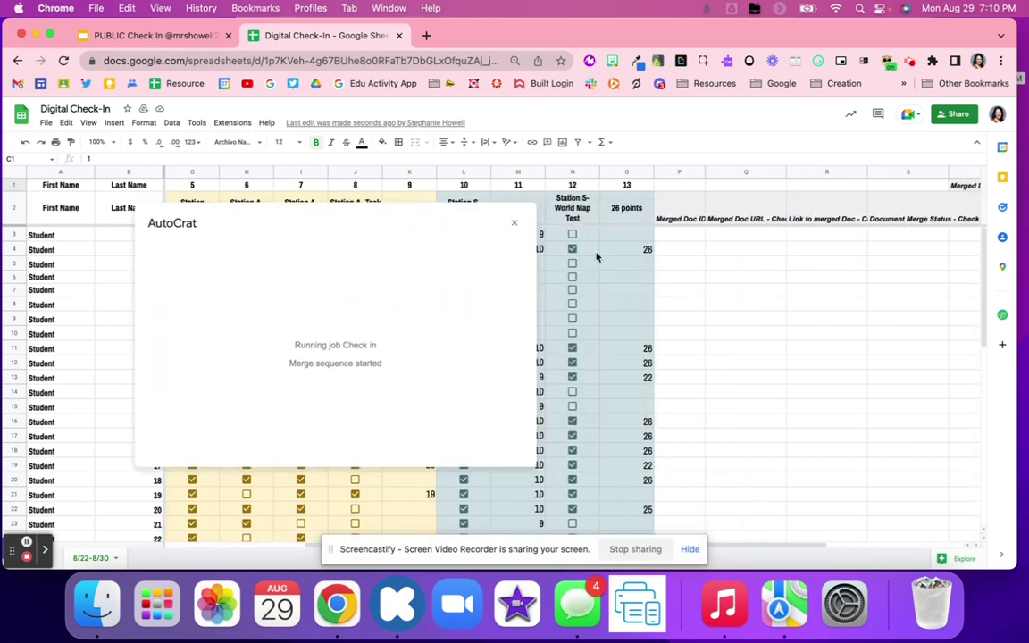
left_click(681, 235)
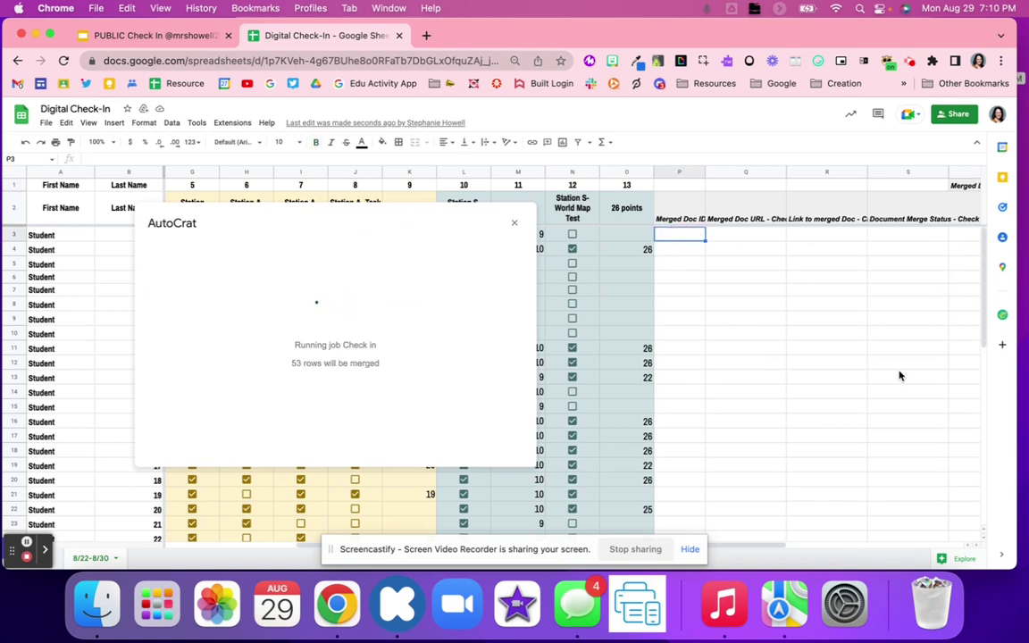
scroll(900, 376, "down", 10)
scroll(900, 376, "up", 10)
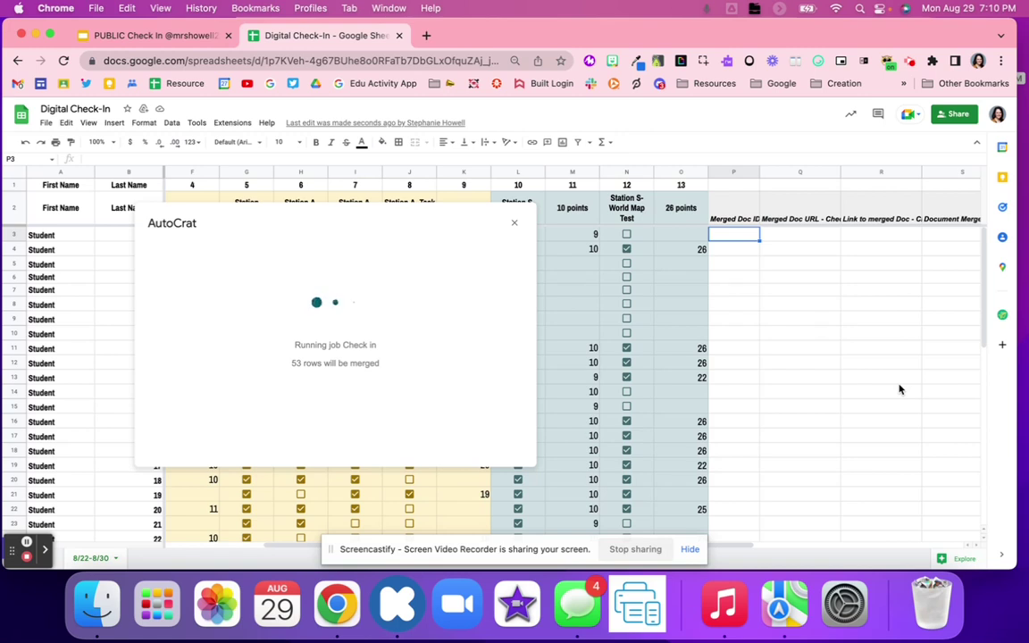
scroll(900, 388, "right", 5)
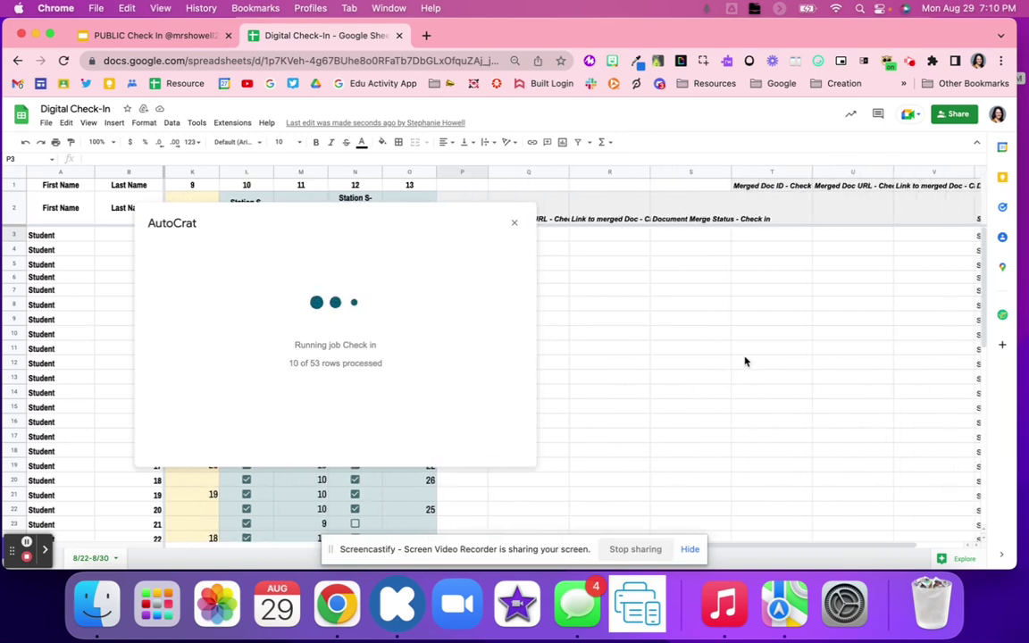
scroll(745, 361, "right", 2)
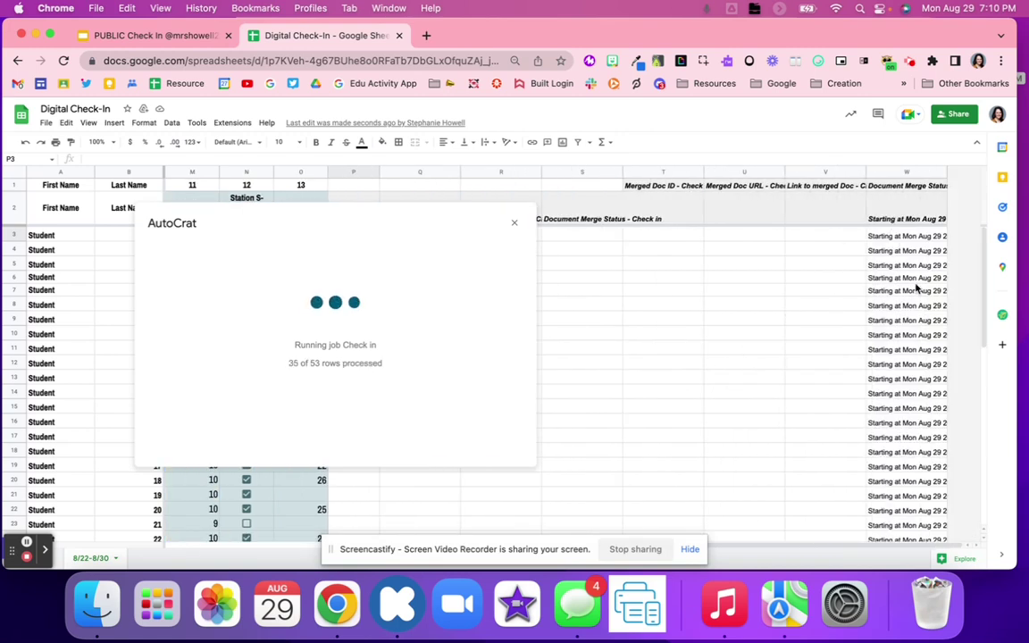
Hide columns Q to T and column P in the Digital Check-In sheet.
left_click_drag(410, 172, 650, 203)
right_click(651, 204)
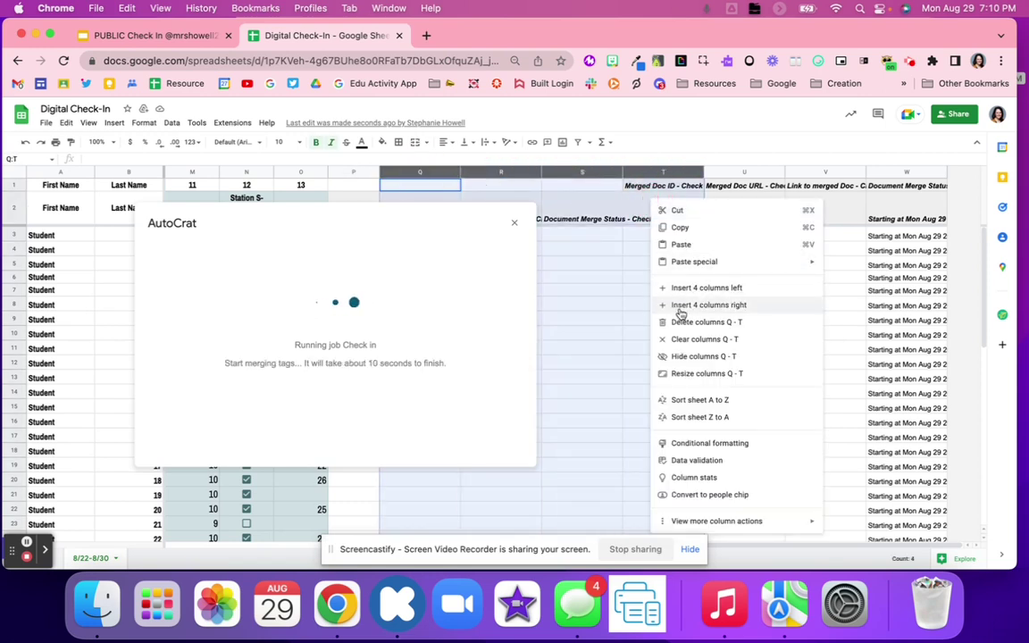
left_click(684, 355)
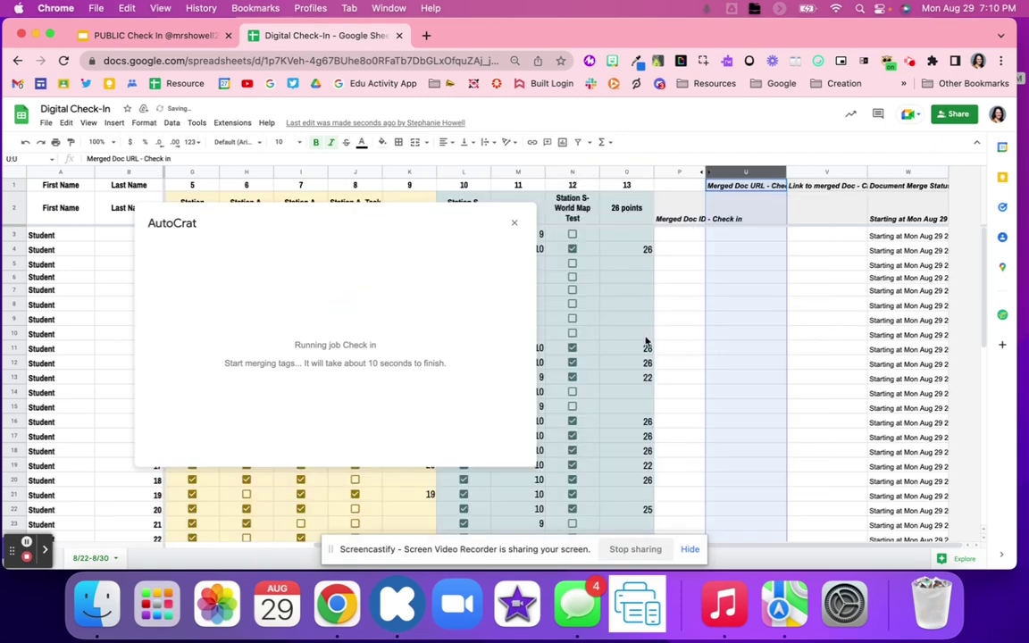
left_click_drag(689, 172, 706, 171)
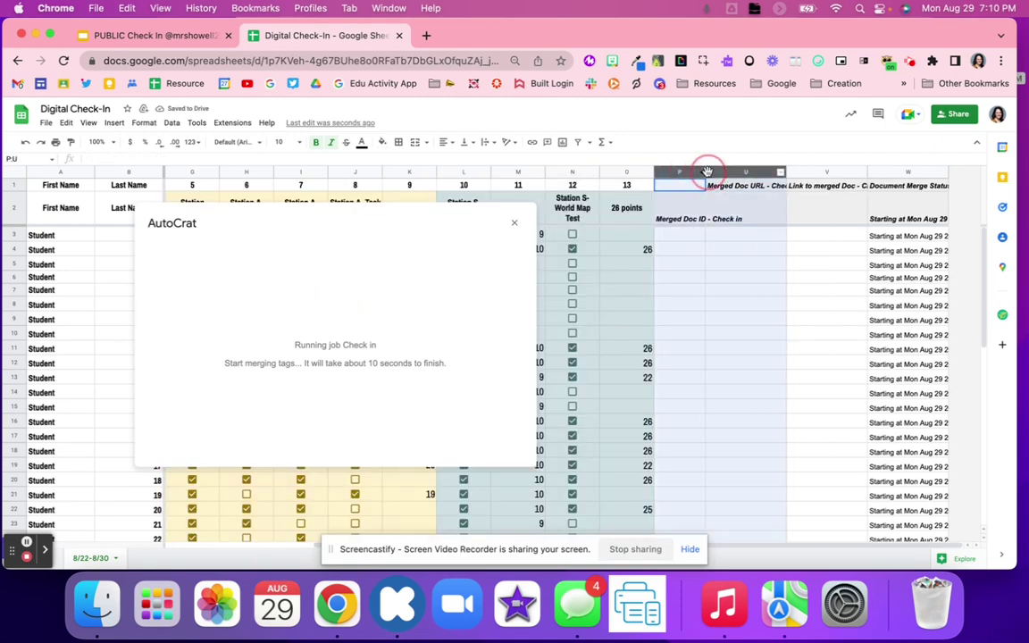
left_click(626, 172)
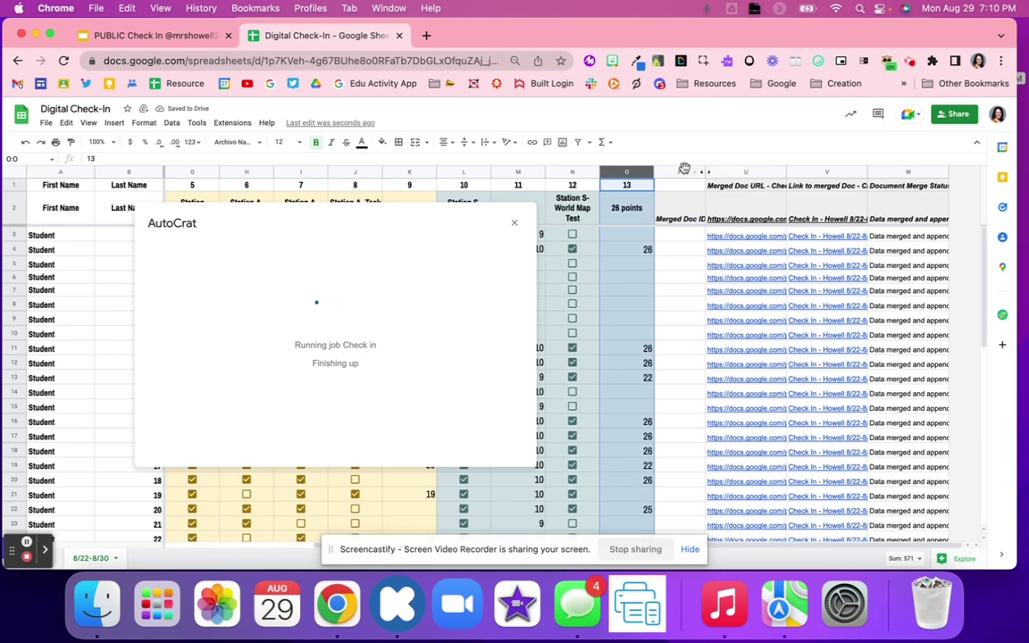
right_click(688, 172)
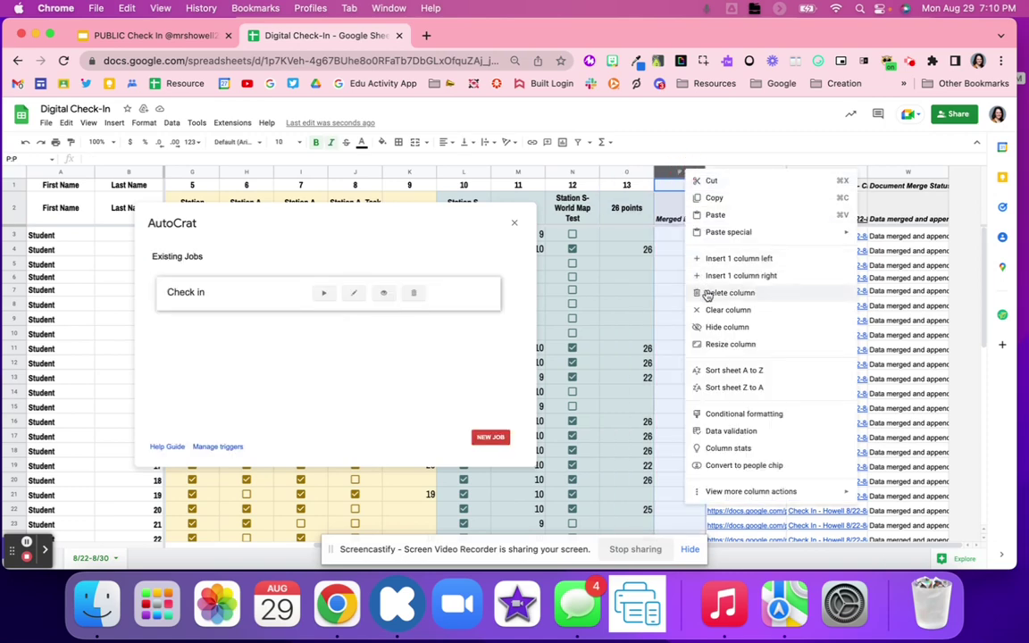
left_click(725, 328)
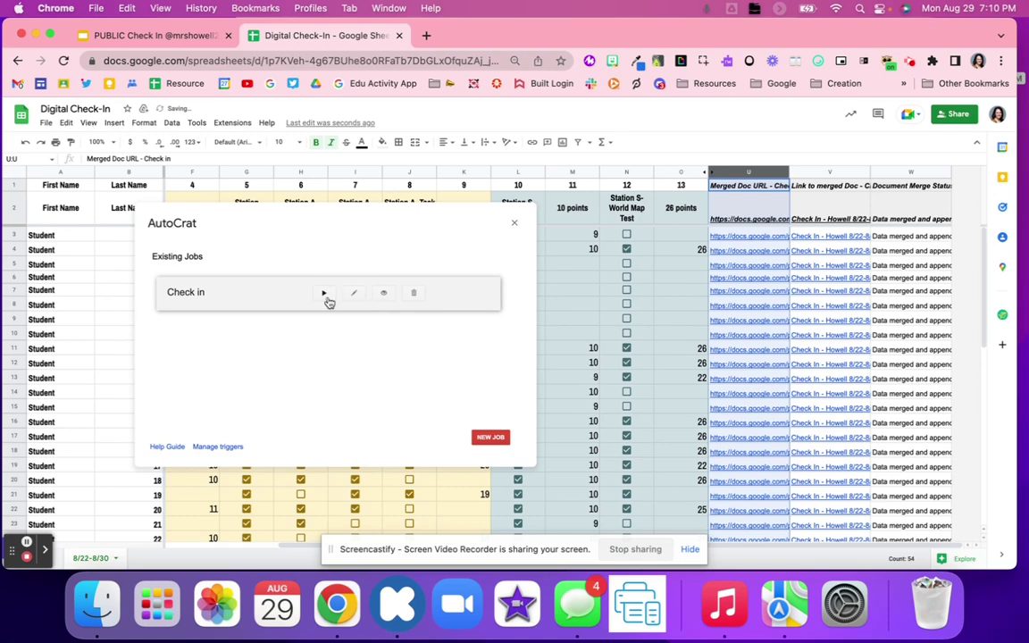
Clear the merged document links and statuses in U3:W54, and undo the clearing.
left_click(732, 237)
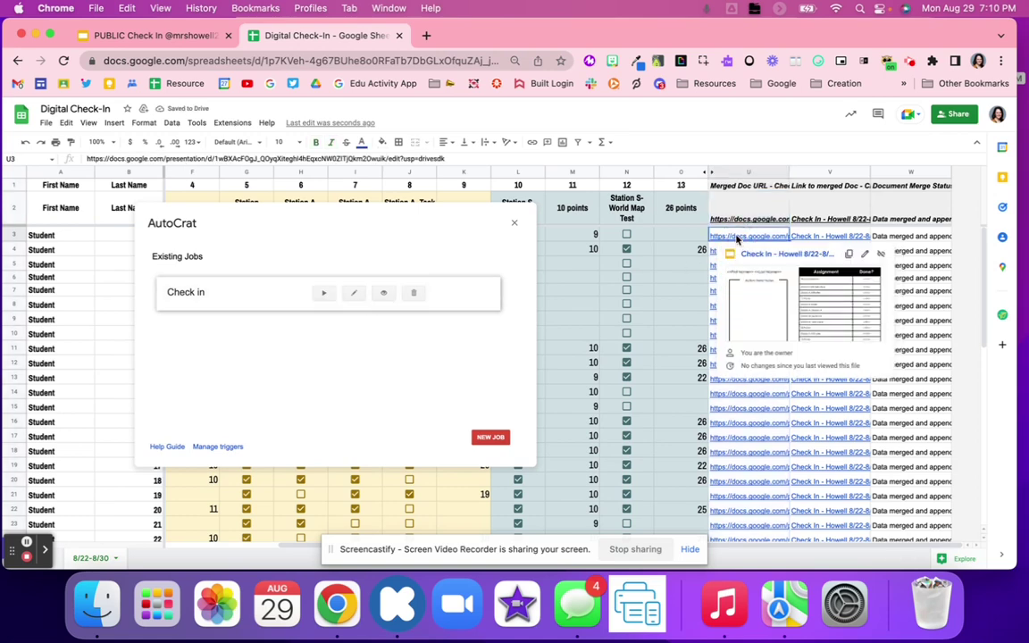
left_click_drag(755, 234, 962, 600)
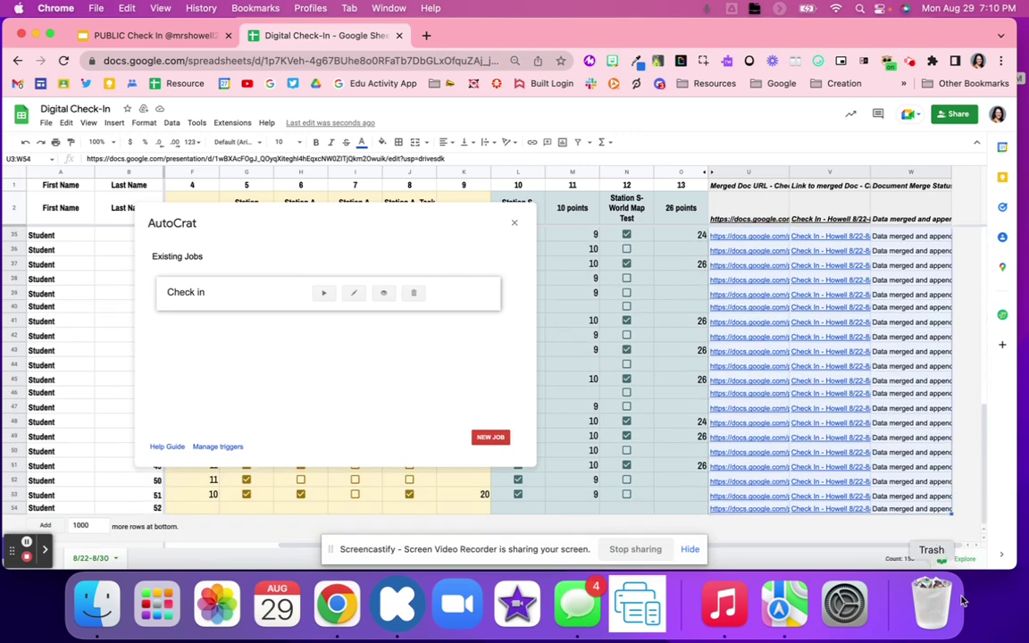
key("Delete")
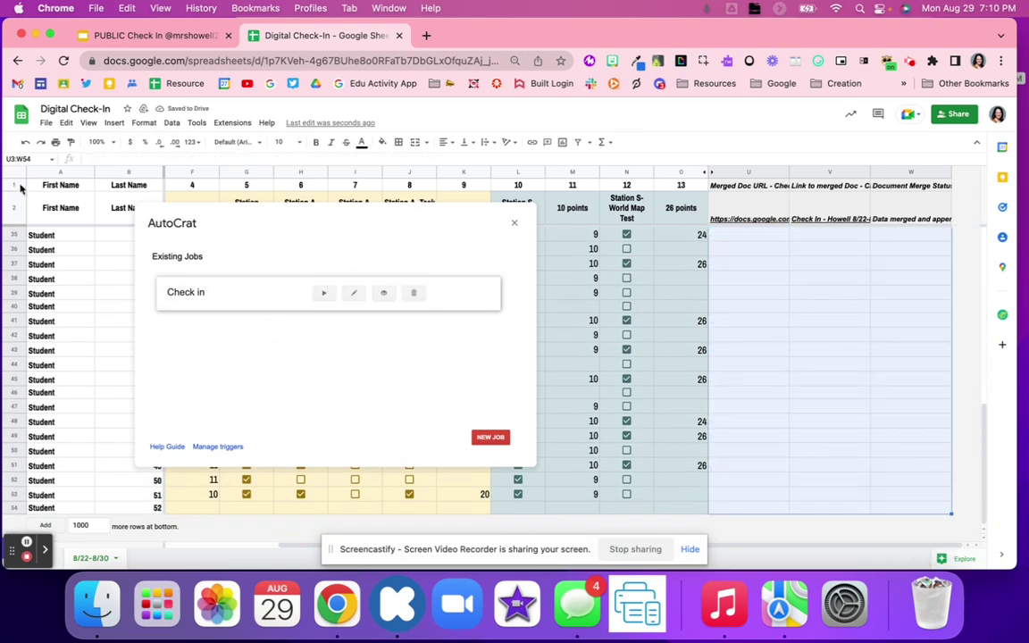
left_click(26, 142)
scroll(856, 285, "up", 10)
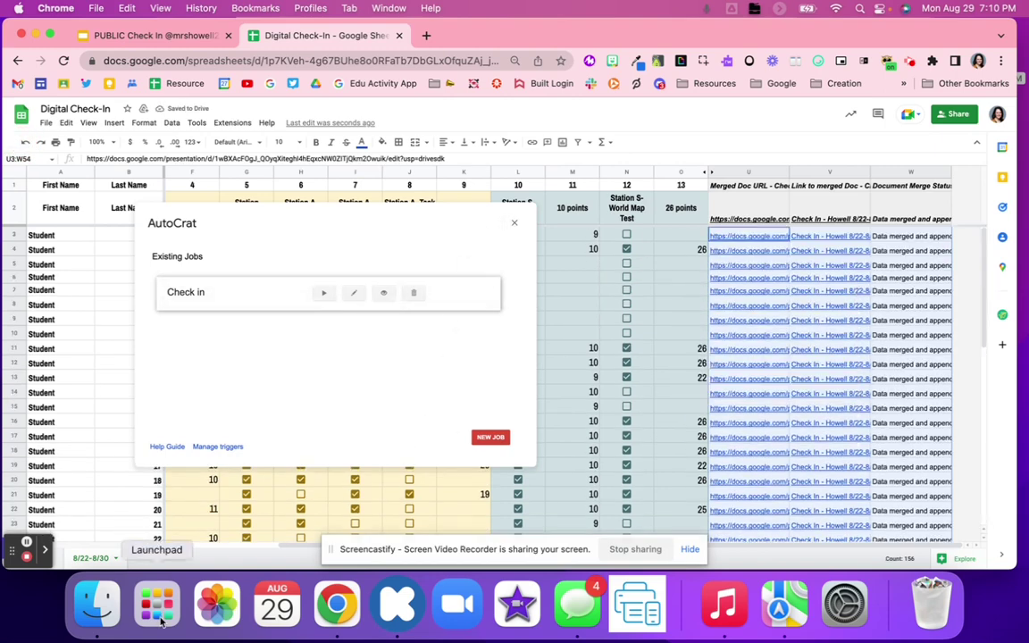
Close the AutoCrat dialog and open the merged 8/22-8/30 check-in presentation from the Check ins folder in Google Drive.
left_click(514, 221)
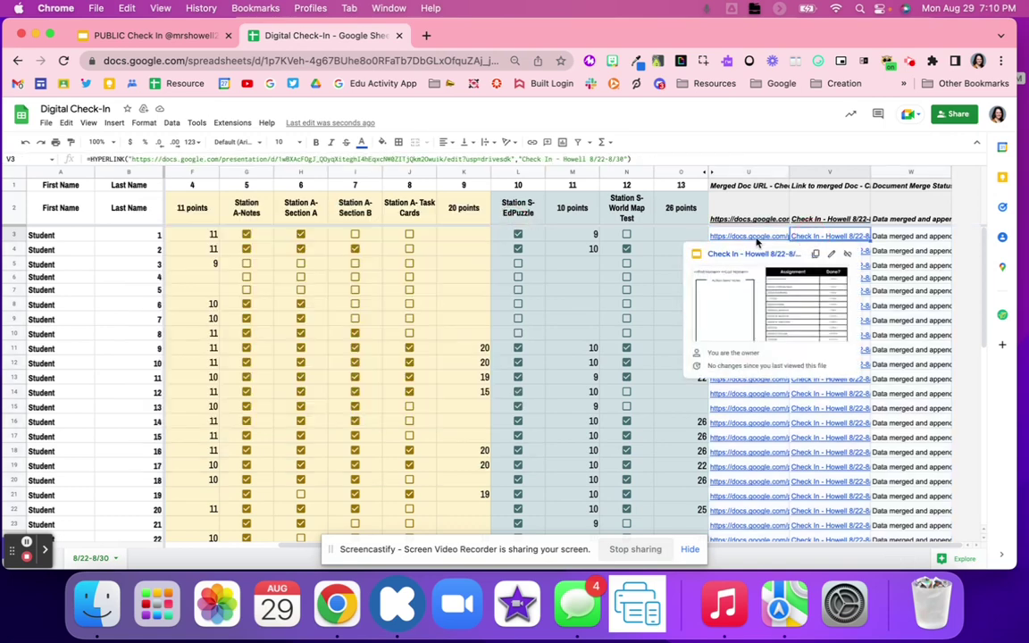
left_click(747, 237)
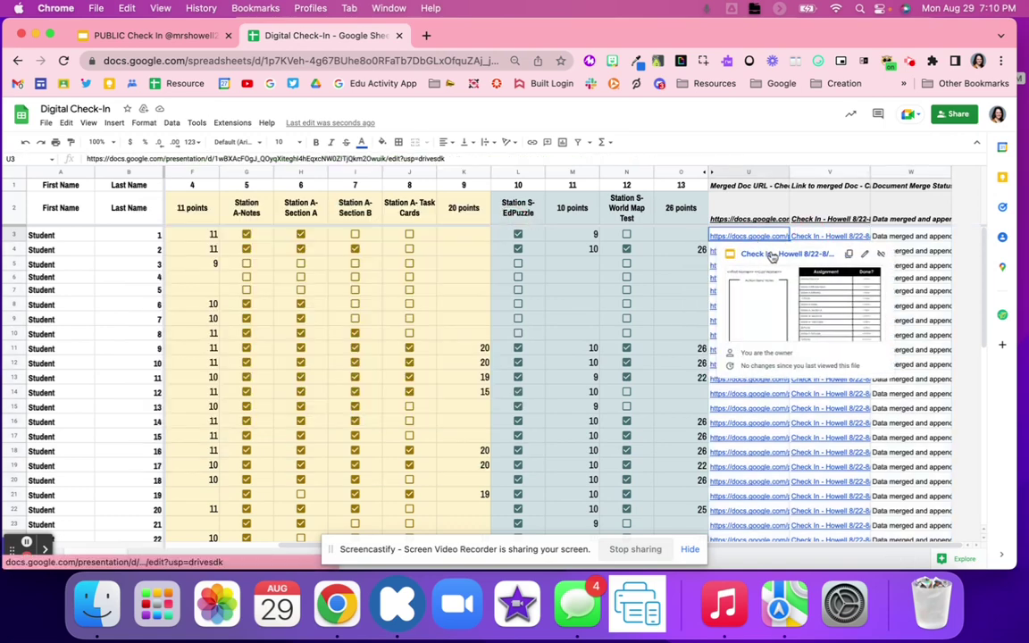
left_click(427, 34)
type("drive")
key("Return")
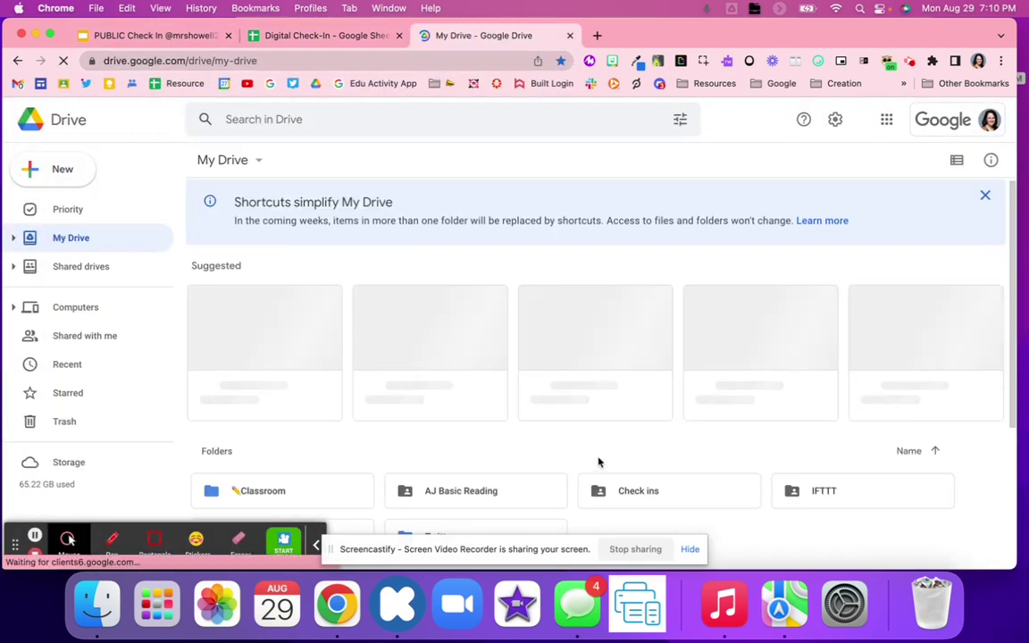
scroll(599, 461, "down", 2)
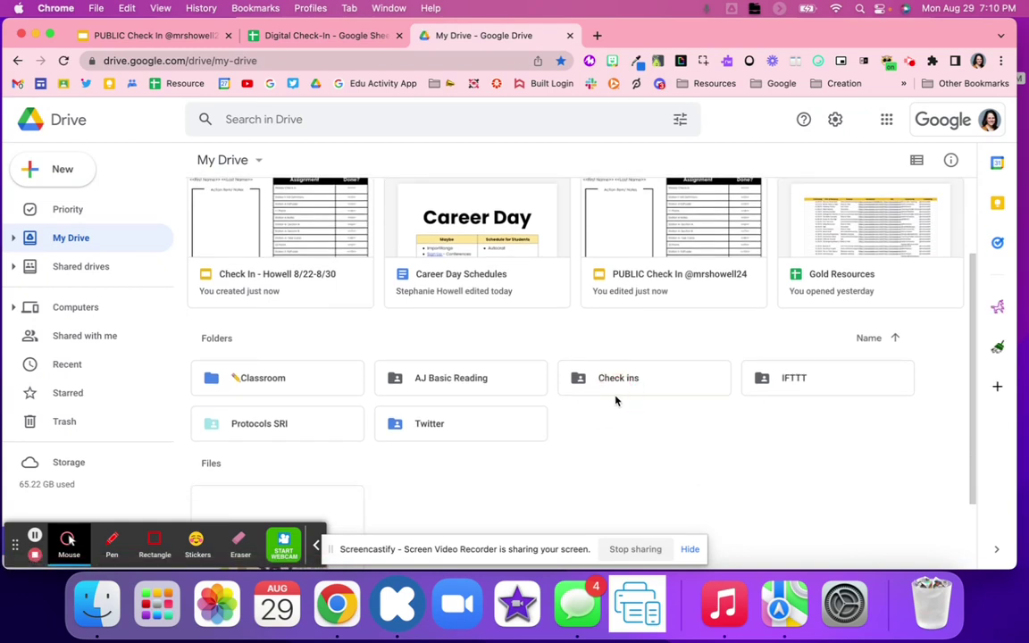
double_click(616, 390)
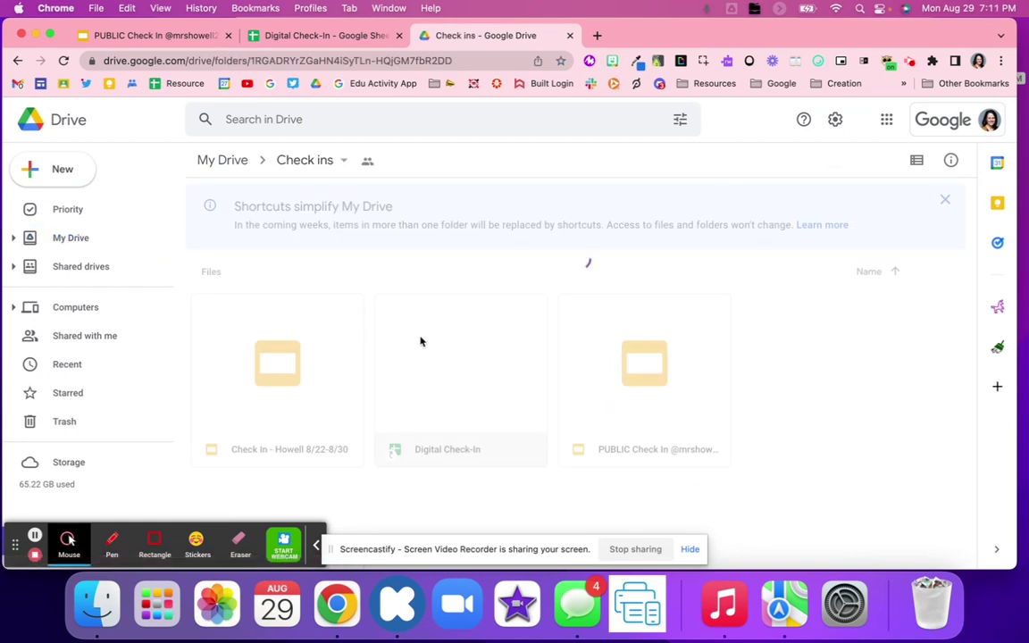
double_click(298, 406)
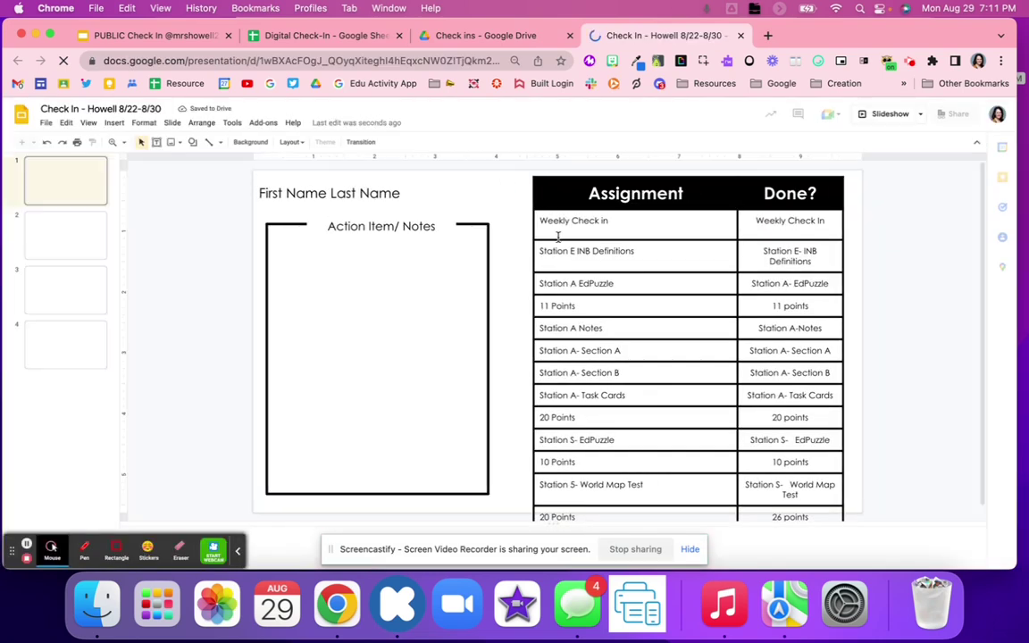
Check the first student's slide in the merged presentation against the Digital Check-In sheet.
left_click(78, 179)
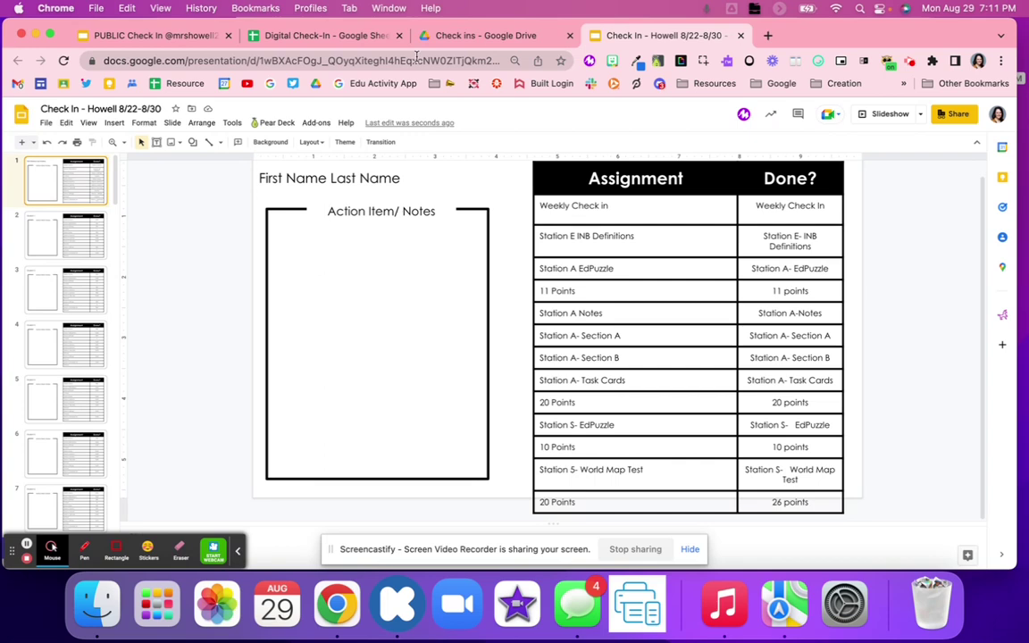
left_click(321, 35)
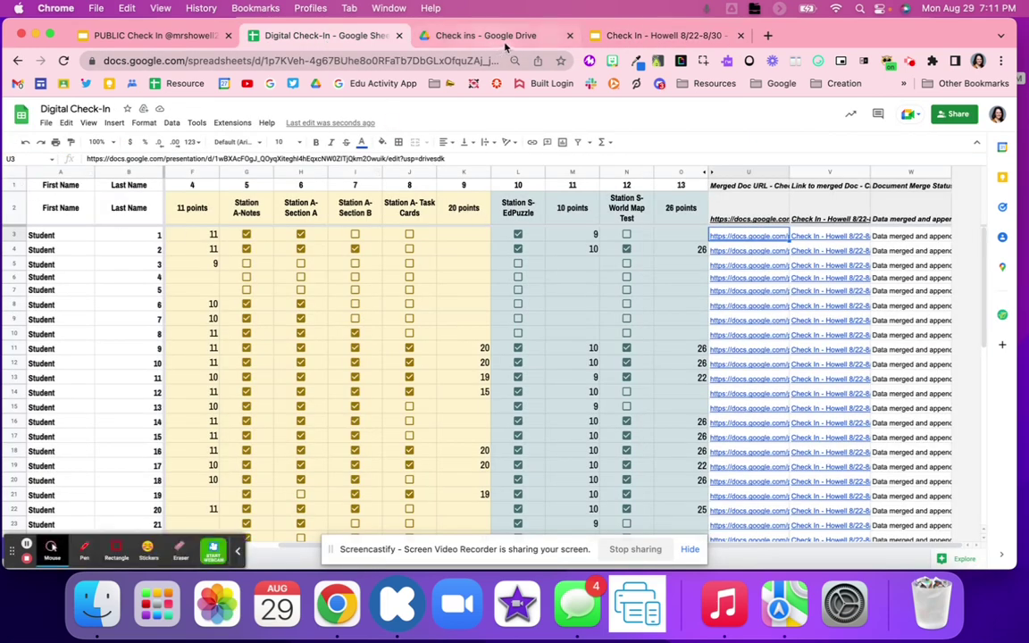
left_click(527, 37)
left_click(616, 35)
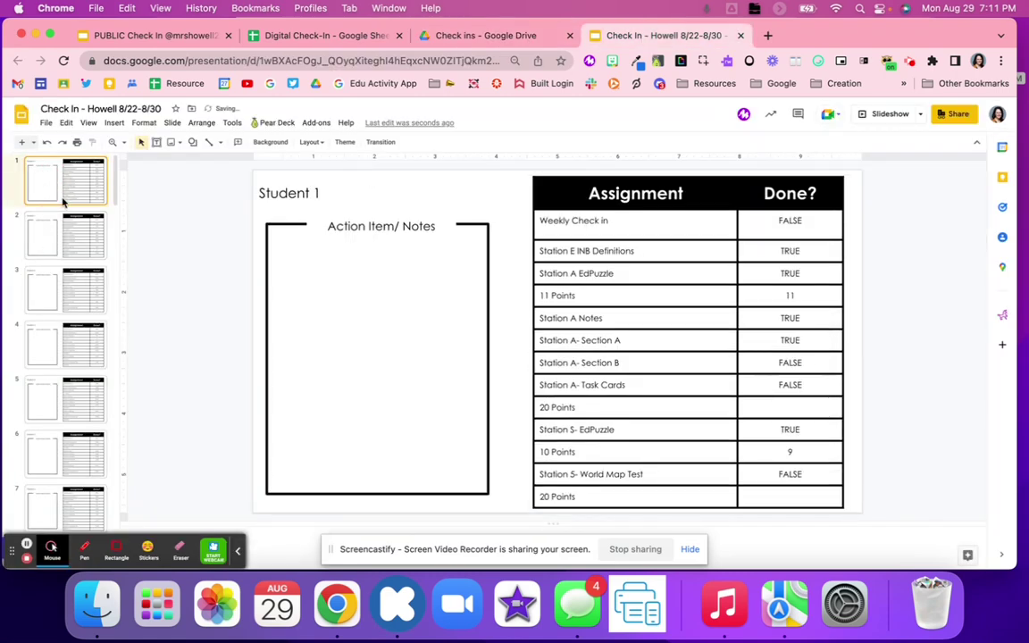
left_click(312, 187)
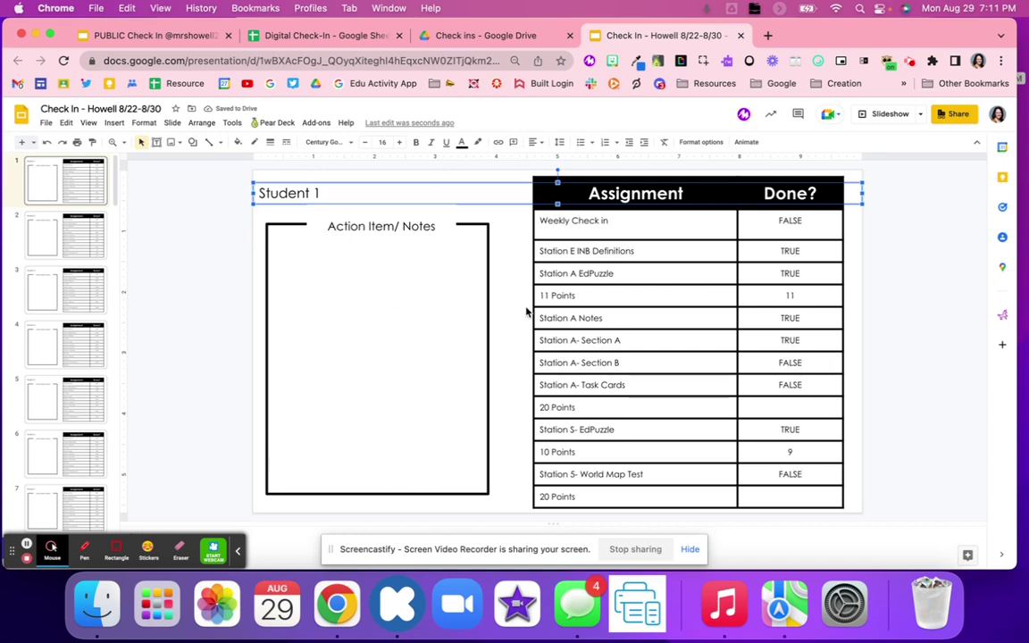
Page through the merged student slides from slide 2 onward to review their assignment data, and return to slide 1.
left_click(69, 220)
key("Down")
key("Down")
key("Down")
key("Down")
key("Down")
key("Down")
key("Down")
key("Down")
key("Down")
key("Down")
key("Down")
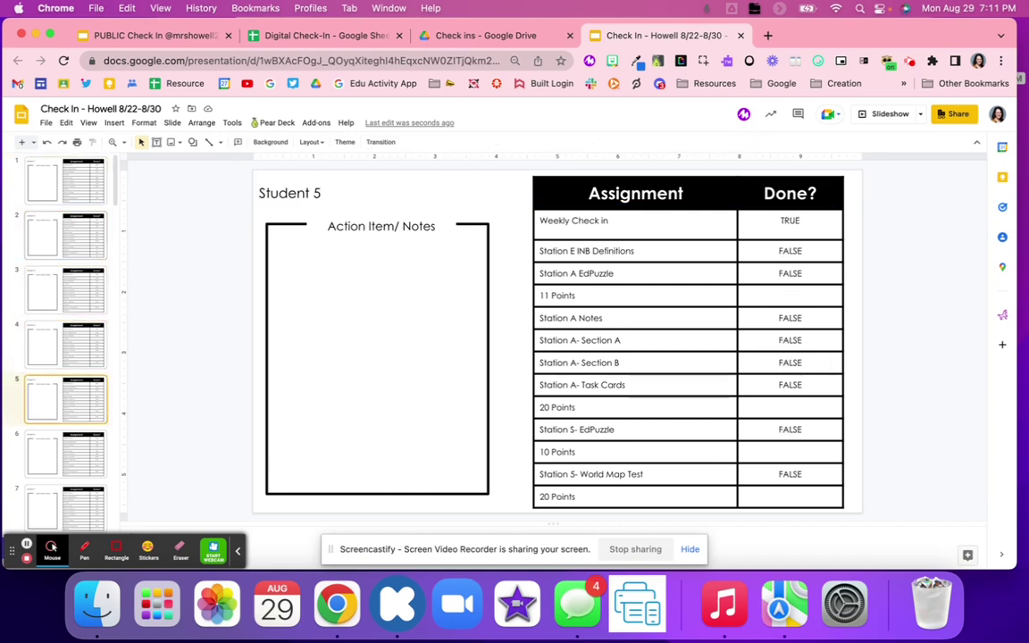
key("Down")
key("Down")
key("Down")
key("Down")
key("Down")
key("Down")
key("Down")
key("Down")
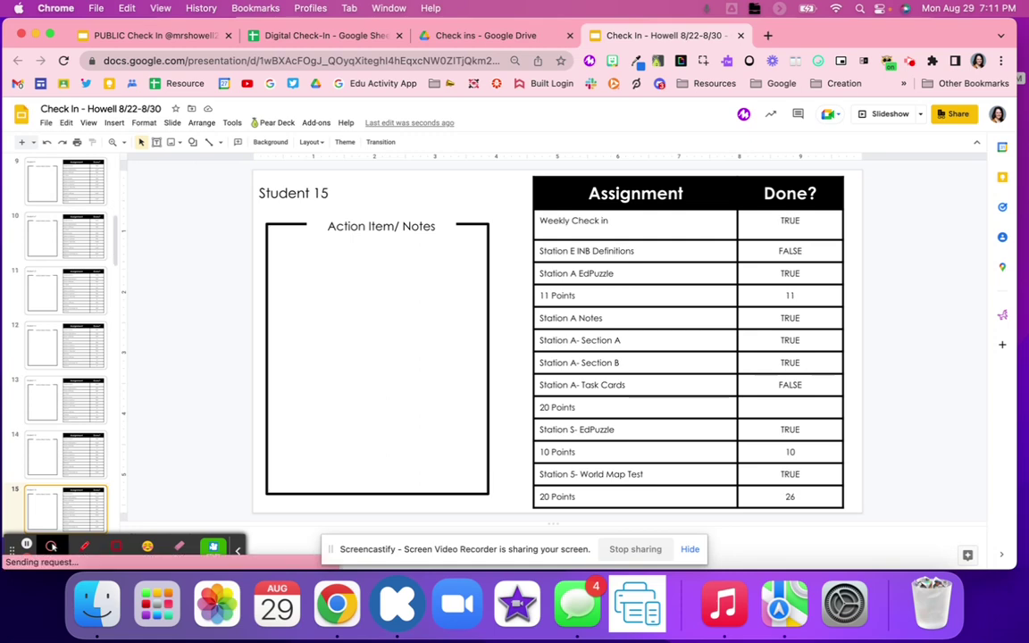
scroll(80, 199, "up", 10)
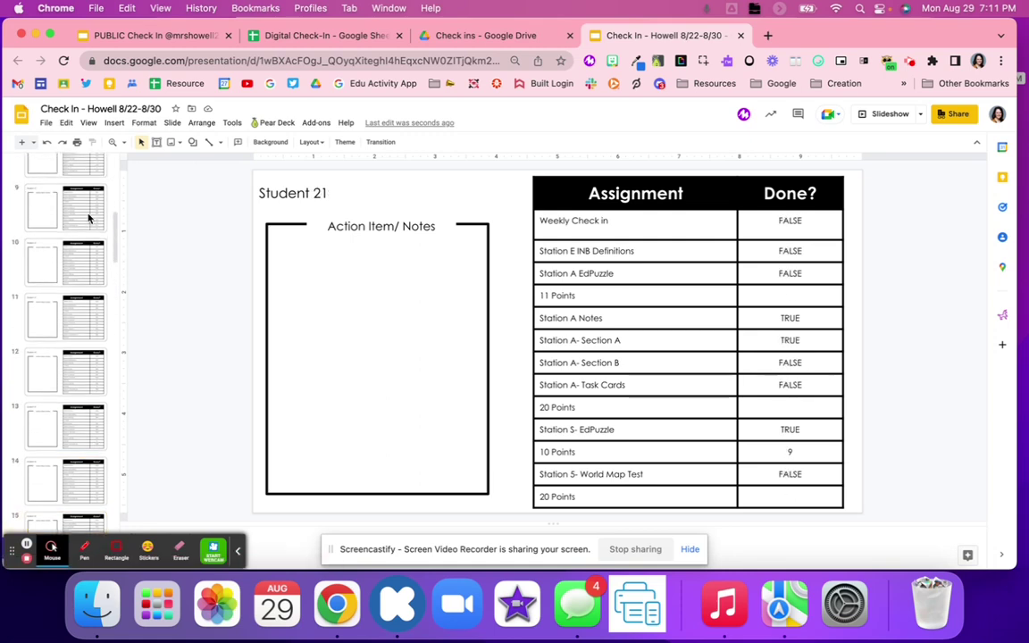
left_click(84, 198)
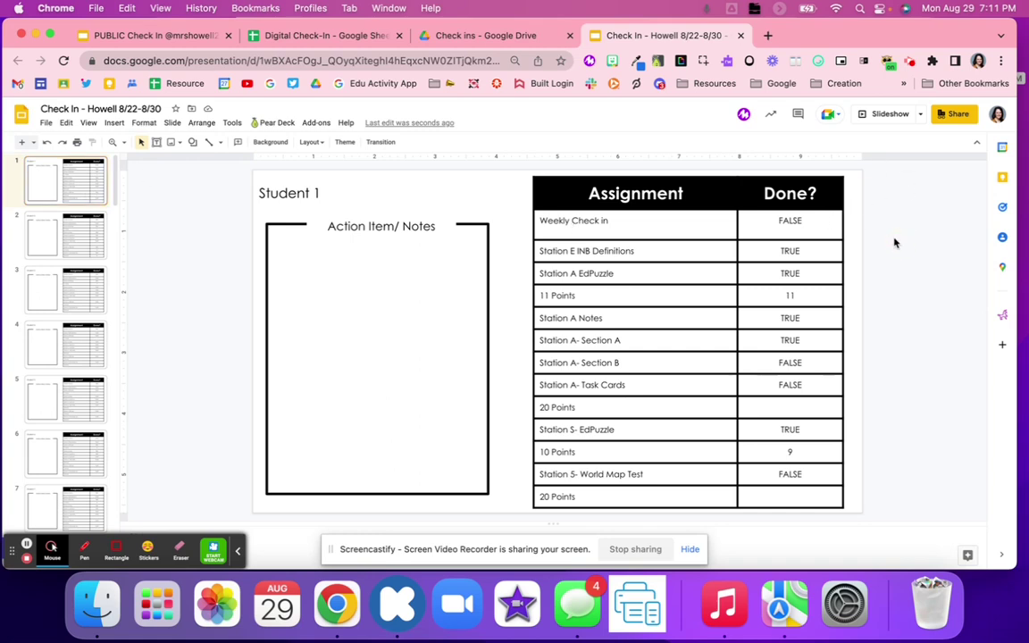
Replace every FALSE in the merged presentation with blank text using Find and replace.
key("cmd+f")
type("fALSE")
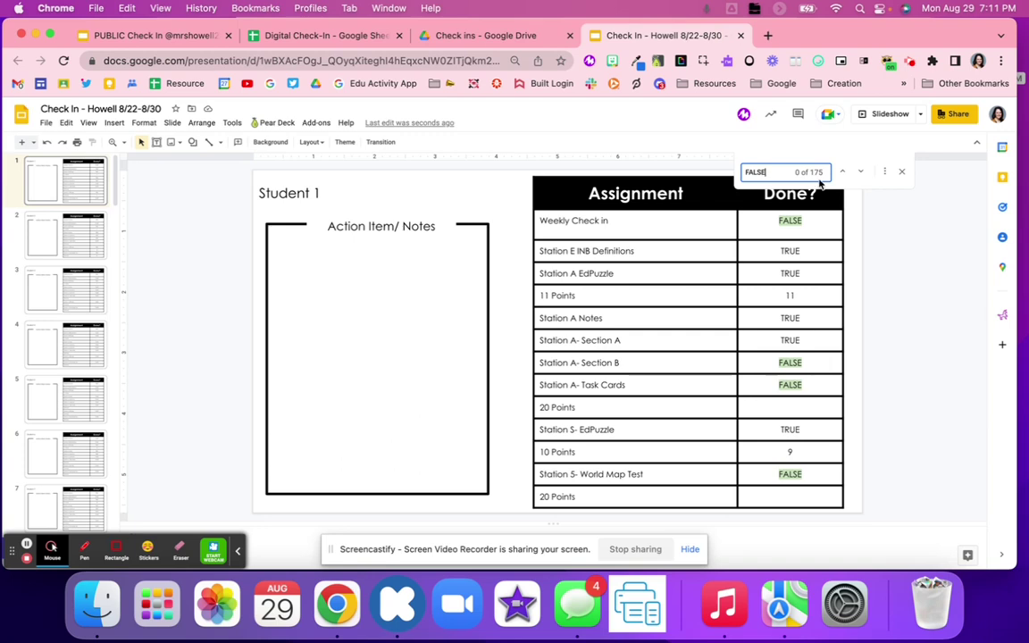
left_click(885, 172)
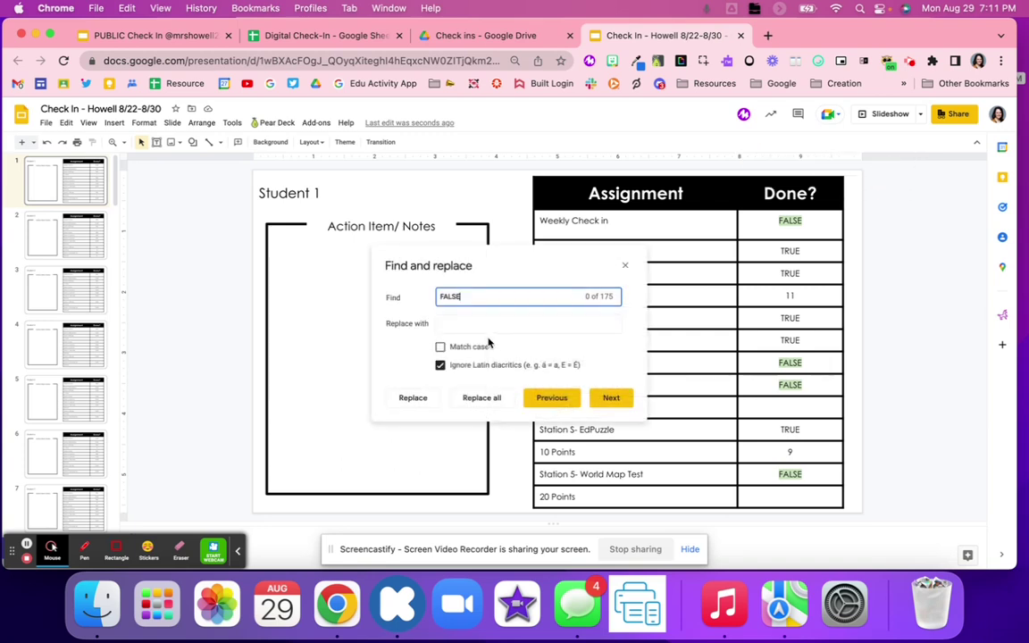
left_click(456, 323)
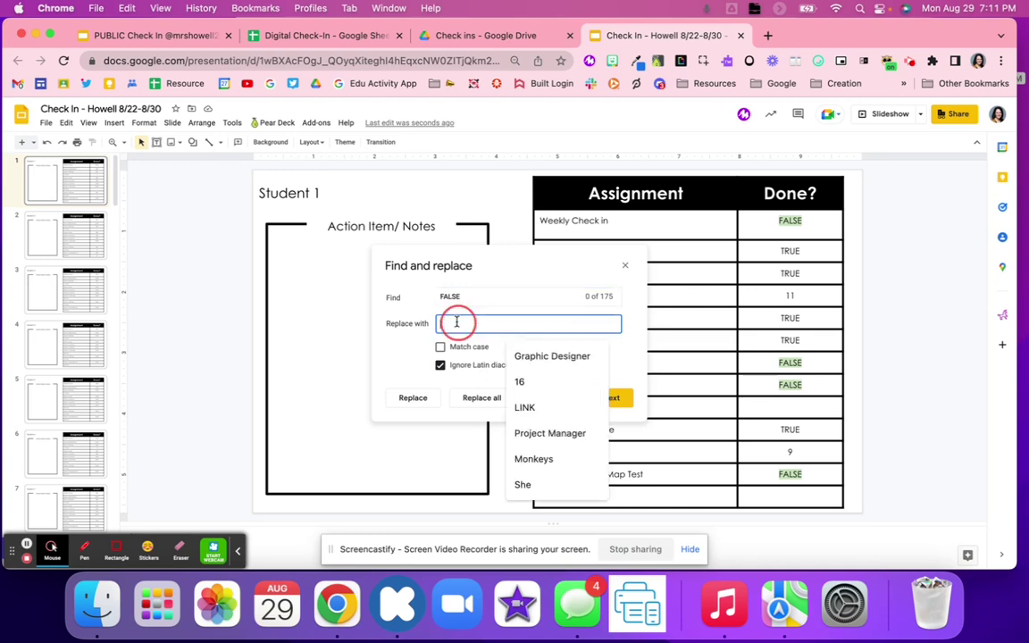
key("Escape")
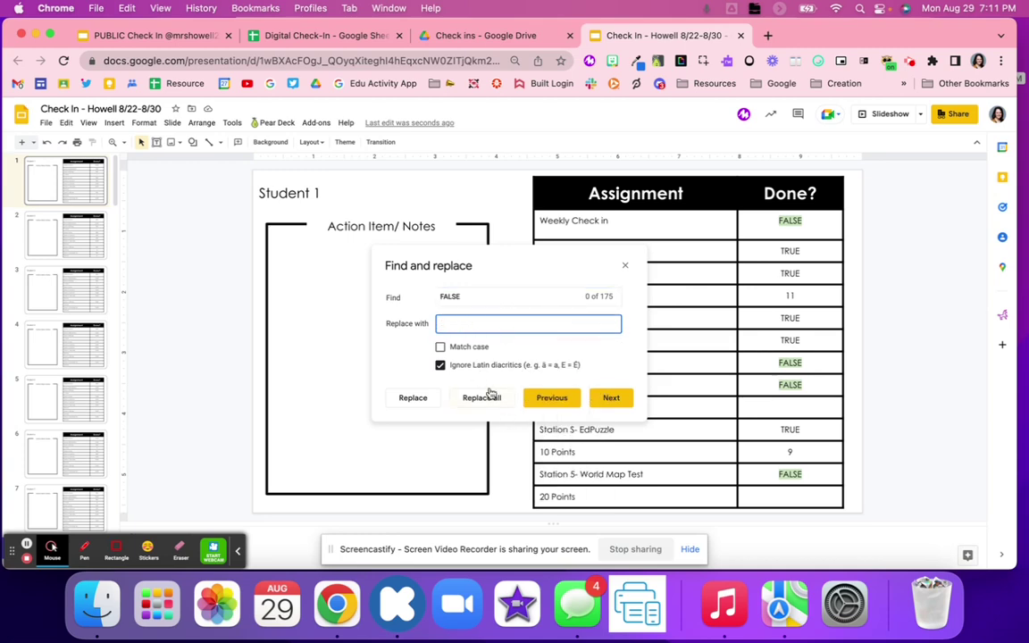
left_click(489, 399)
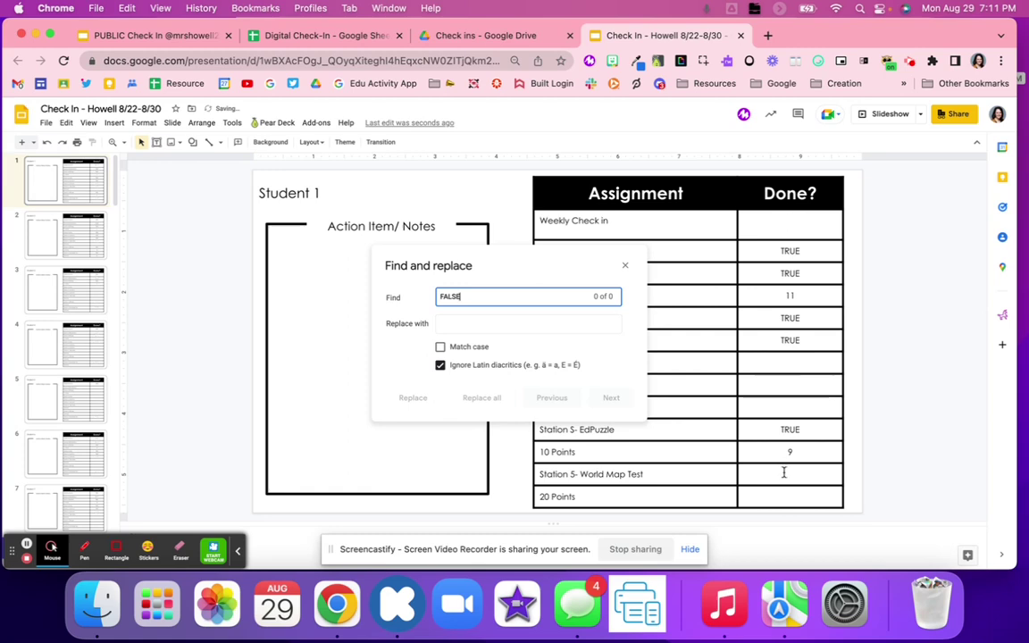
Replace every TRUE in the merged presentation with x and close Find and replace.
double_click(551, 294)
left_click(554, 297)
type("TRUE")
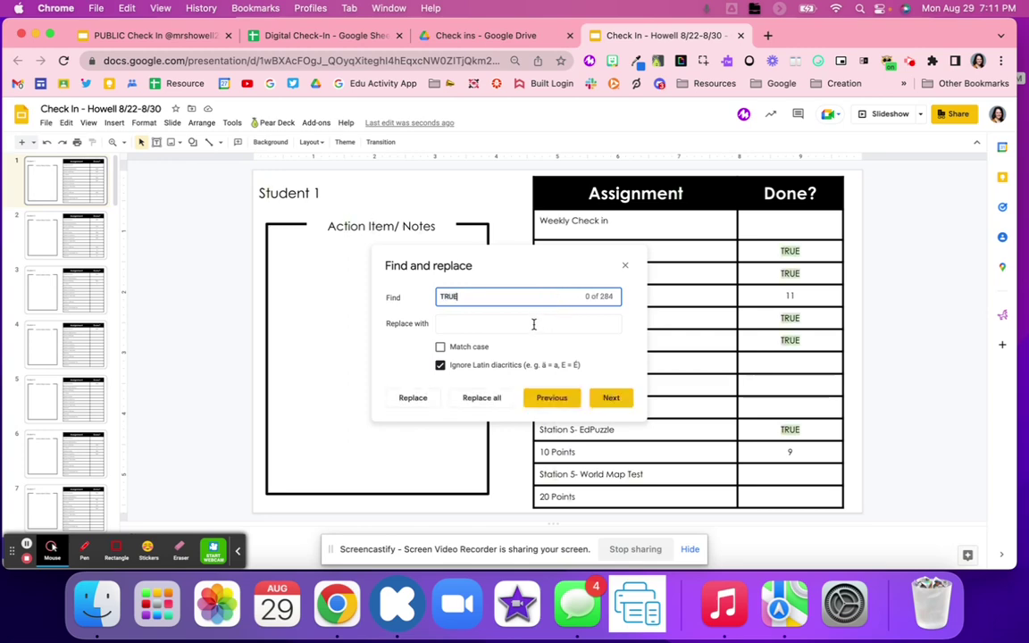
left_click(533, 324)
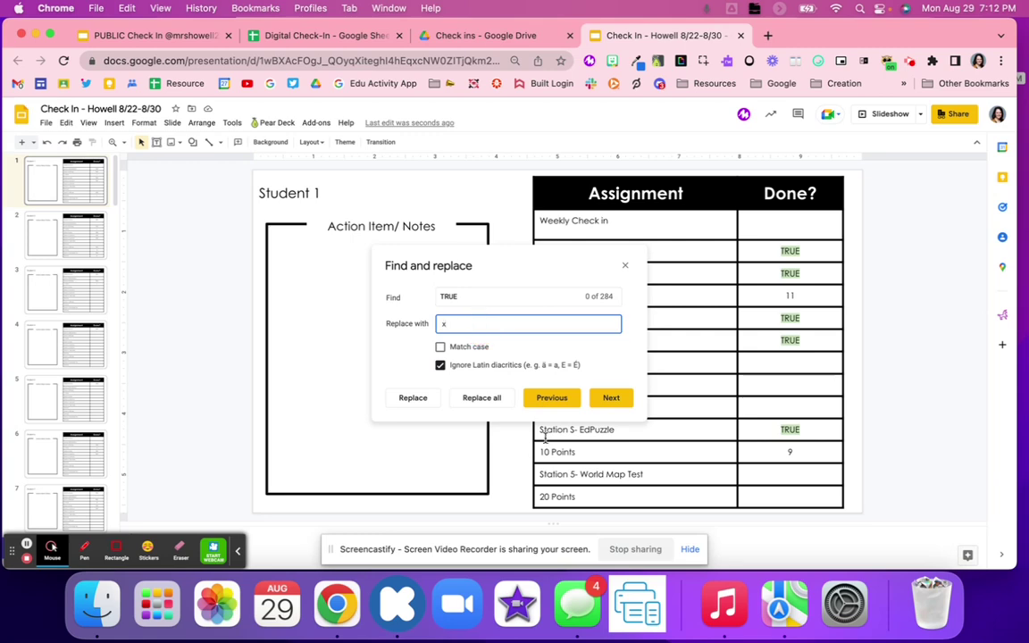
left_click(482, 397)
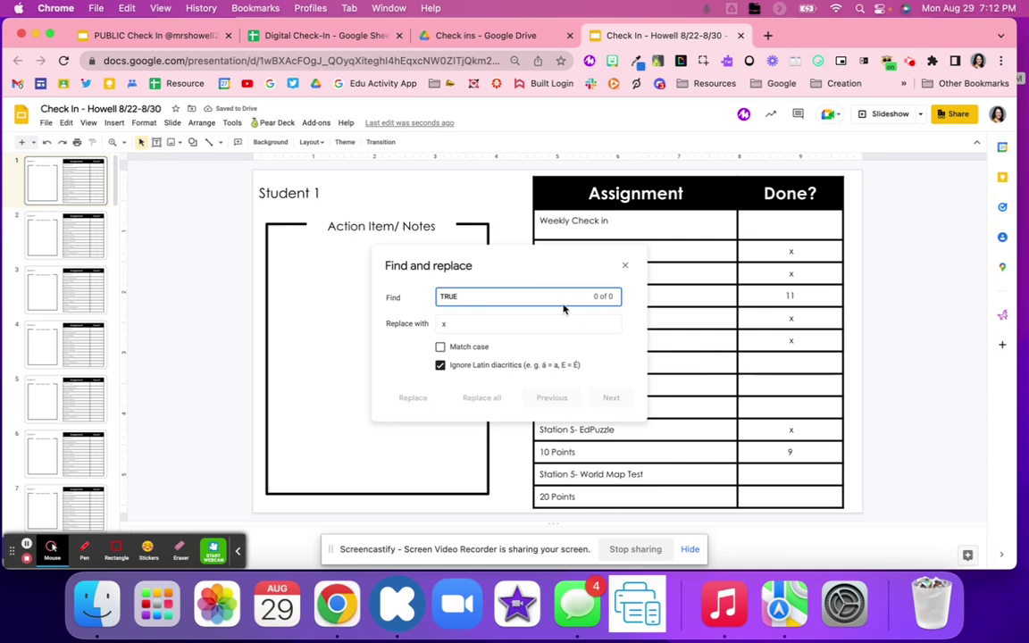
left_click(628, 268)
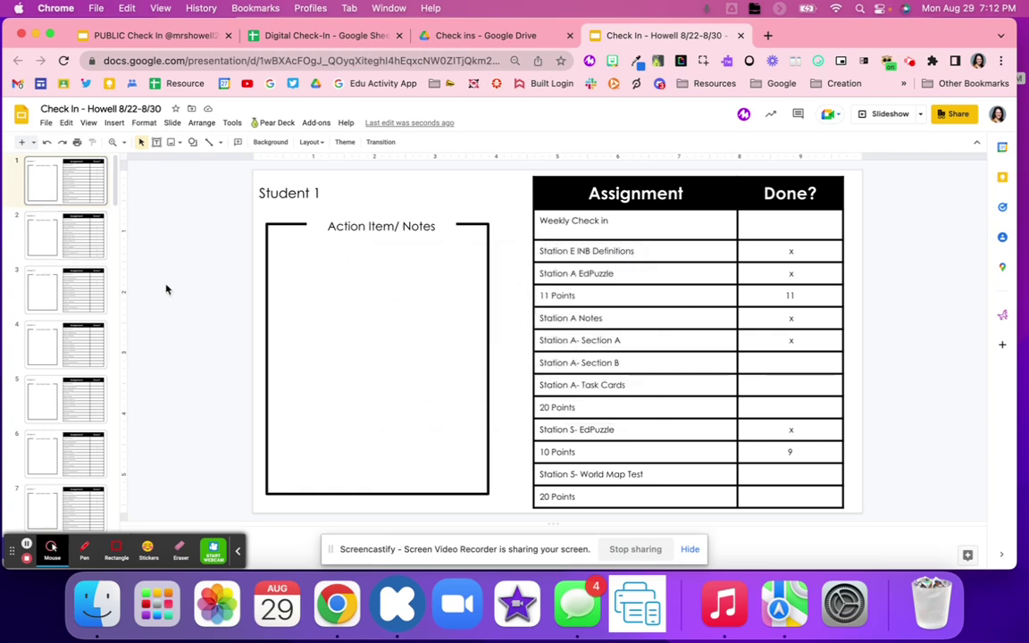
Page through slides 2 to 20 to review the replaced Done? entries, and return to slide 1.
left_click(78, 218)
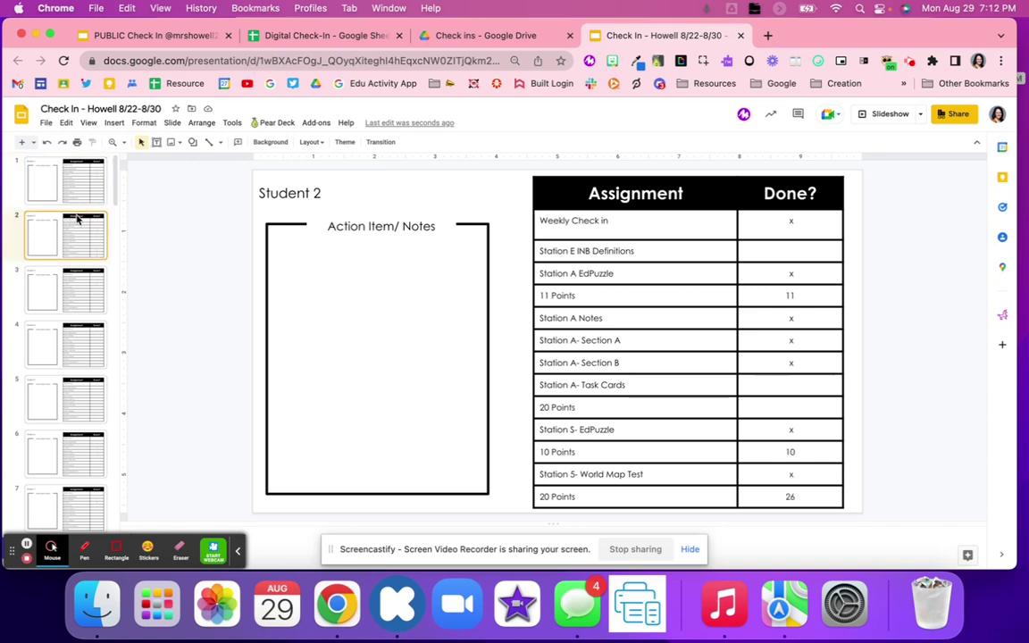
key("Down")
key("Down")
key("Down")
key("Down")
key("Down")
key("Down")
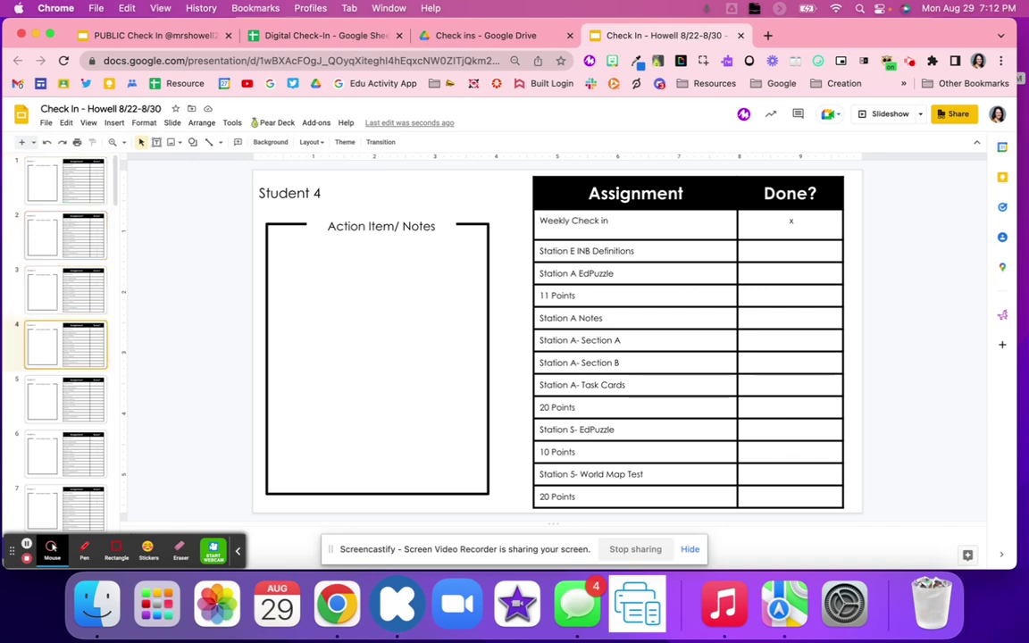
key("Down")
key("Down")
key("Down")
key("Down")
key("Down")
key("Down")
key("Down")
key("Down")
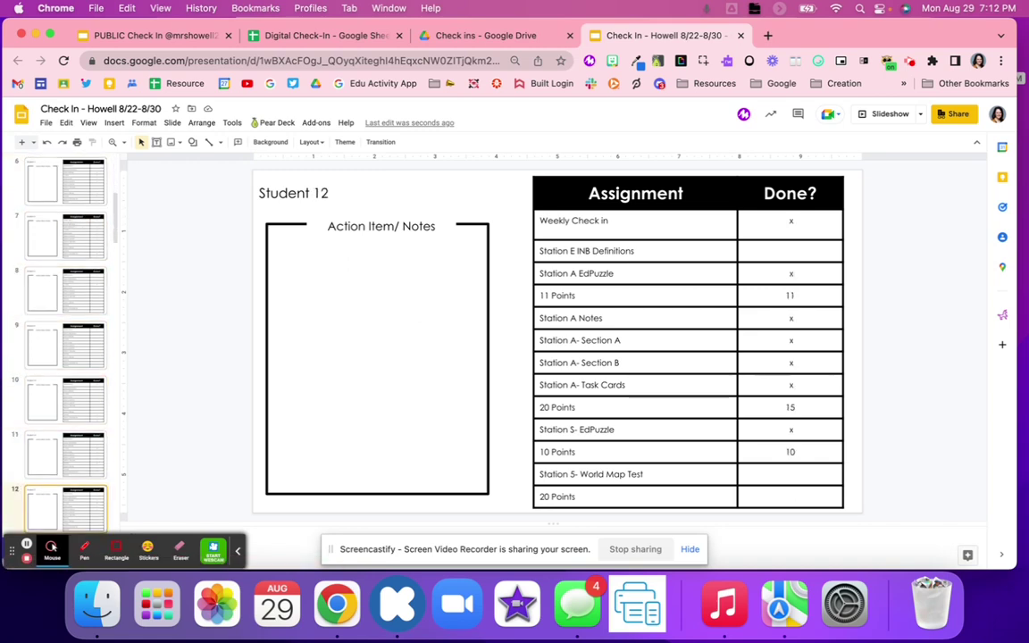
key("Down")
key("Down")
key("Down")
key("Down")
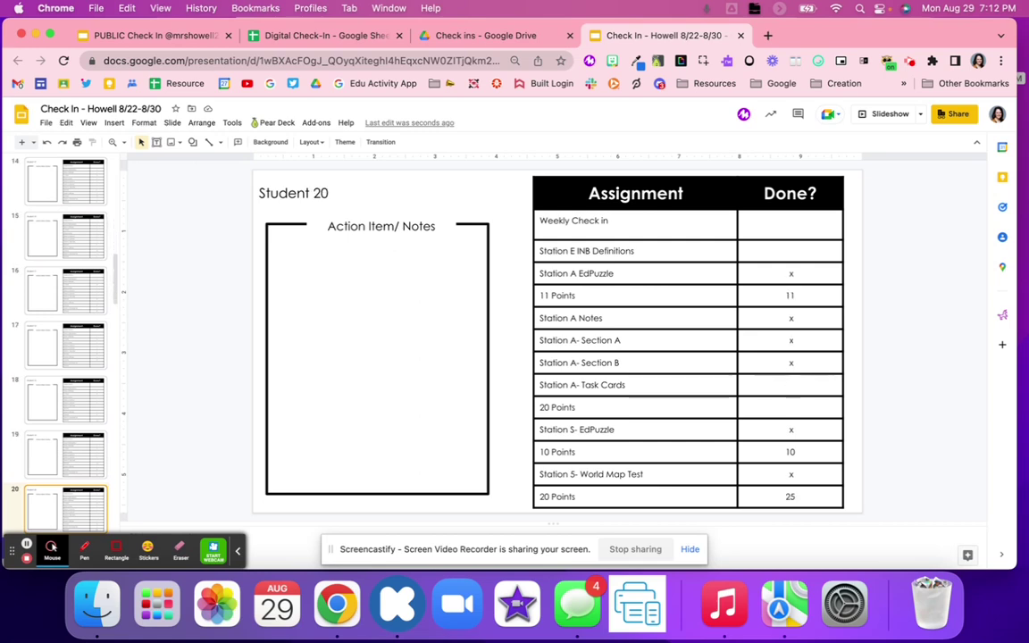
left_click(375, 278)
scroll(59, 210, "up", 10)
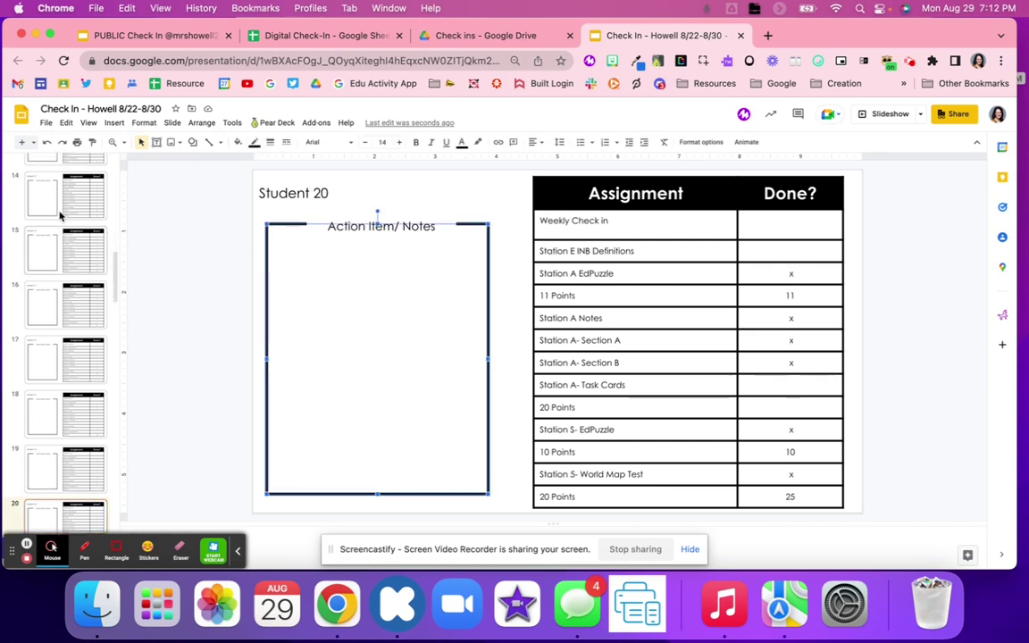
left_click(60, 211)
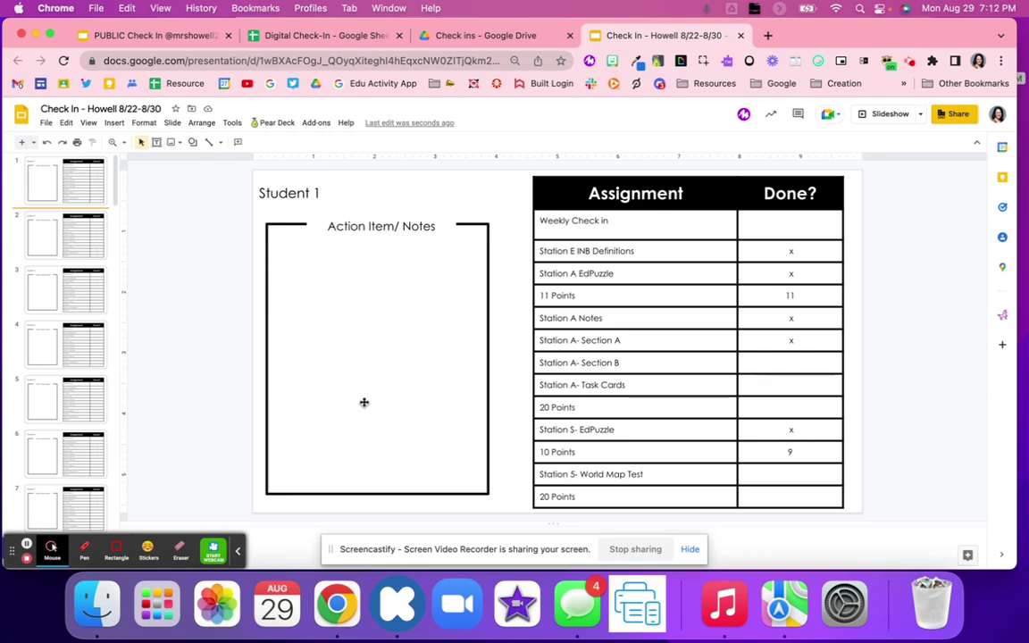
Look through the rest of the student slides down to slide 48 to check their Done? columns.
left_click(96, 360)
key("Down")
key("Down")
key("Down")
key("Down")
key("Down")
key("Down")
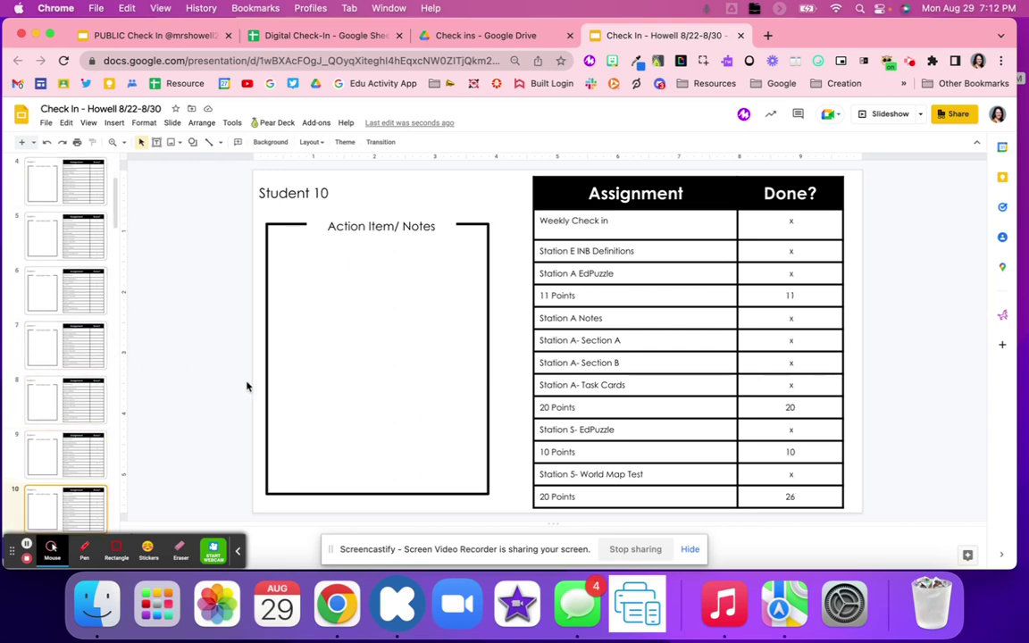
scroll(94, 361, "down", 10)
scroll(94, 359, "down", 3)
left_click(94, 358)
scroll(94, 359, "down", 10)
scroll(94, 359, "down", 15)
left_click(93, 359)
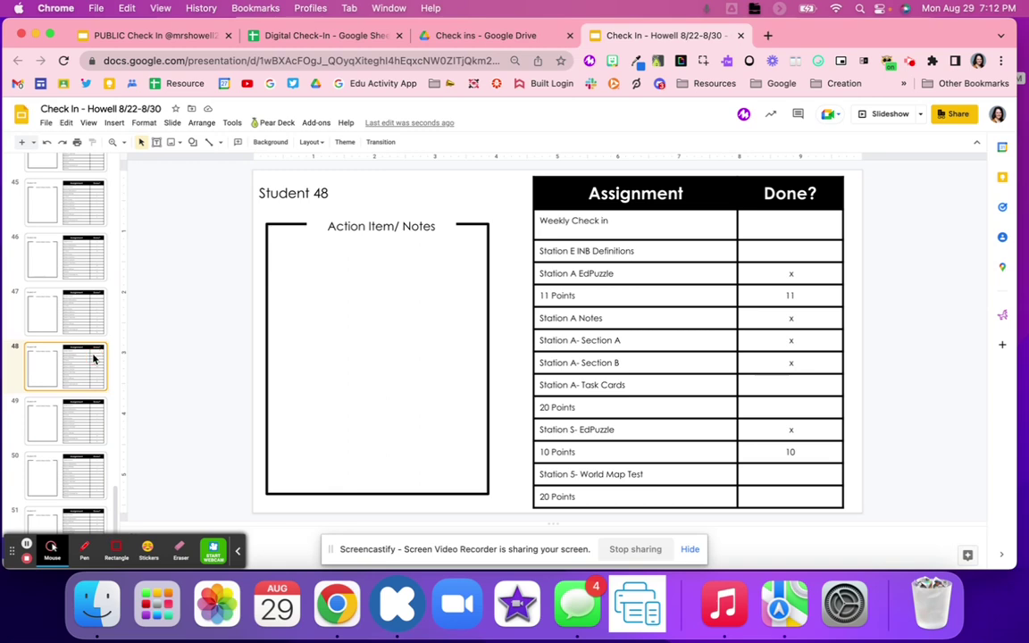
Look at the students' checkbox and points data in the Digital Check-In spreadsheet, and return to the merged Check In presentation.
scroll(94, 357, "up", 20)
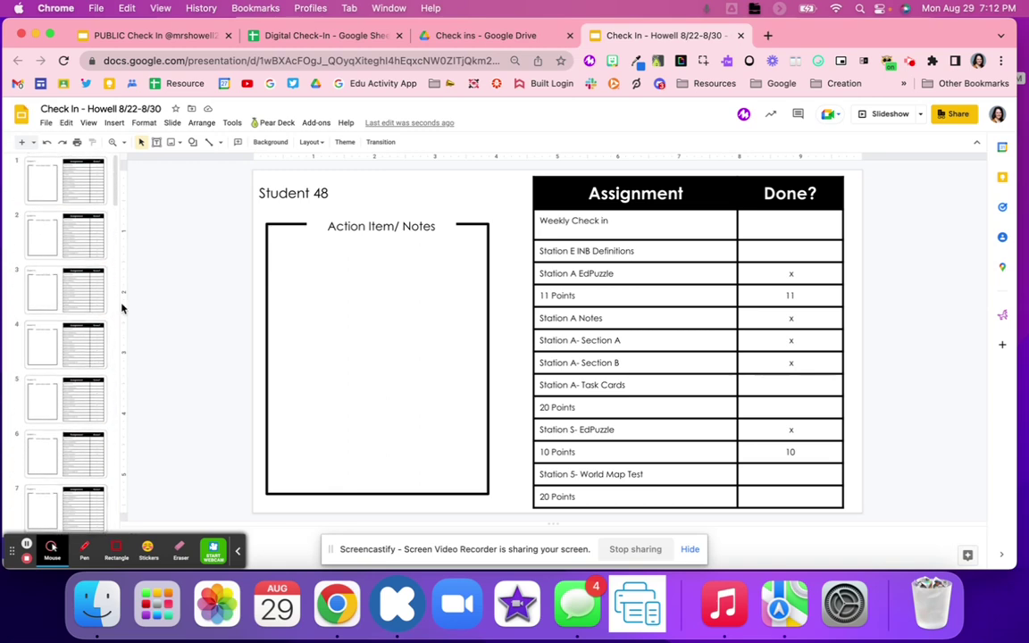
left_click(324, 35)
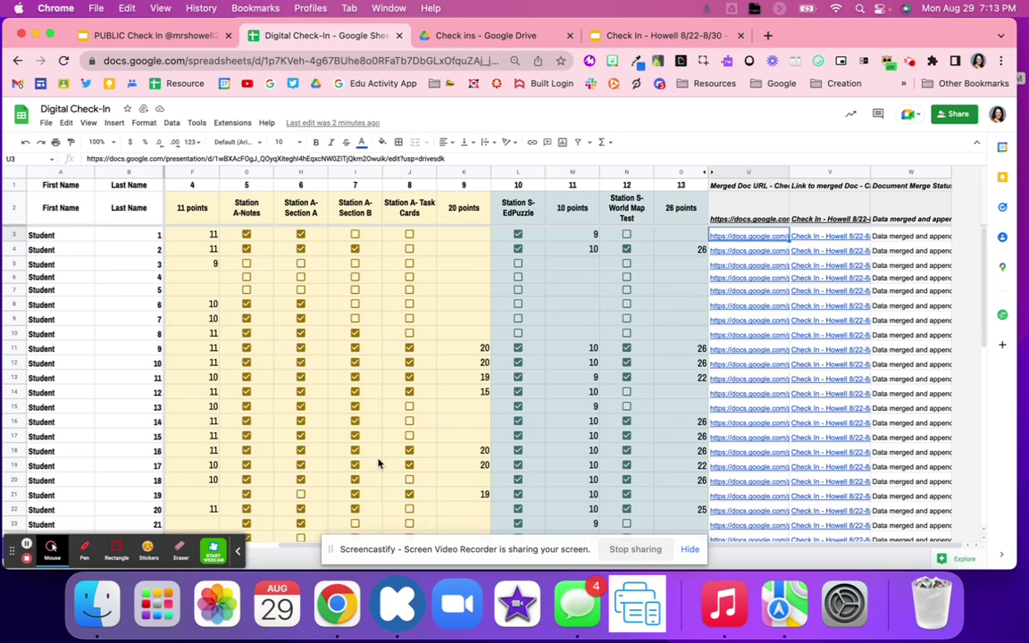
left_click(616, 34)
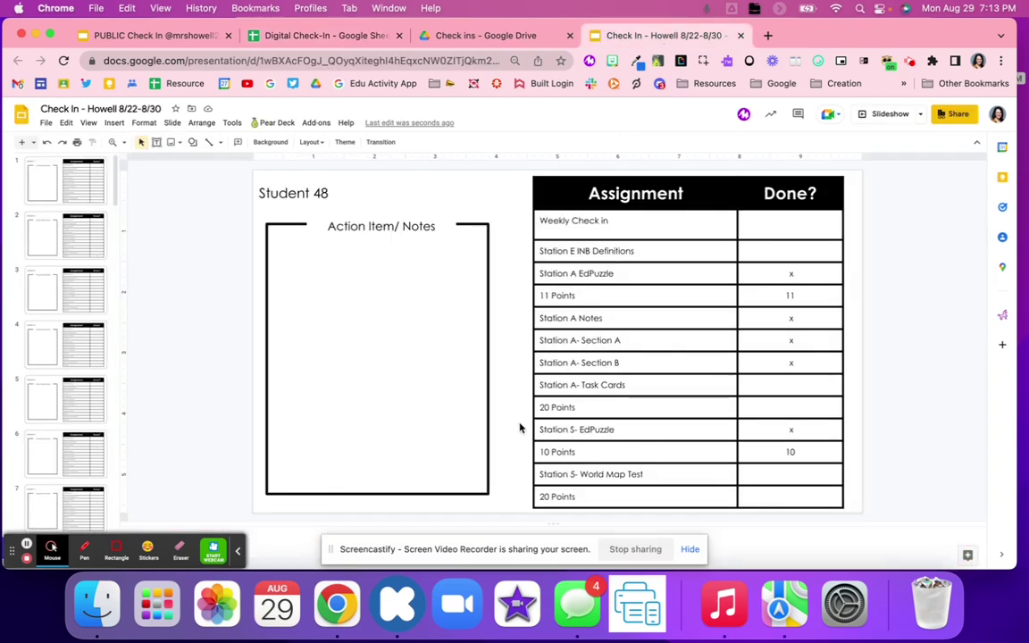
Go back to slide 1 and page through the student slides up to slide 27 to review each Assignment and Done? table.
key("Up")
key("Up")
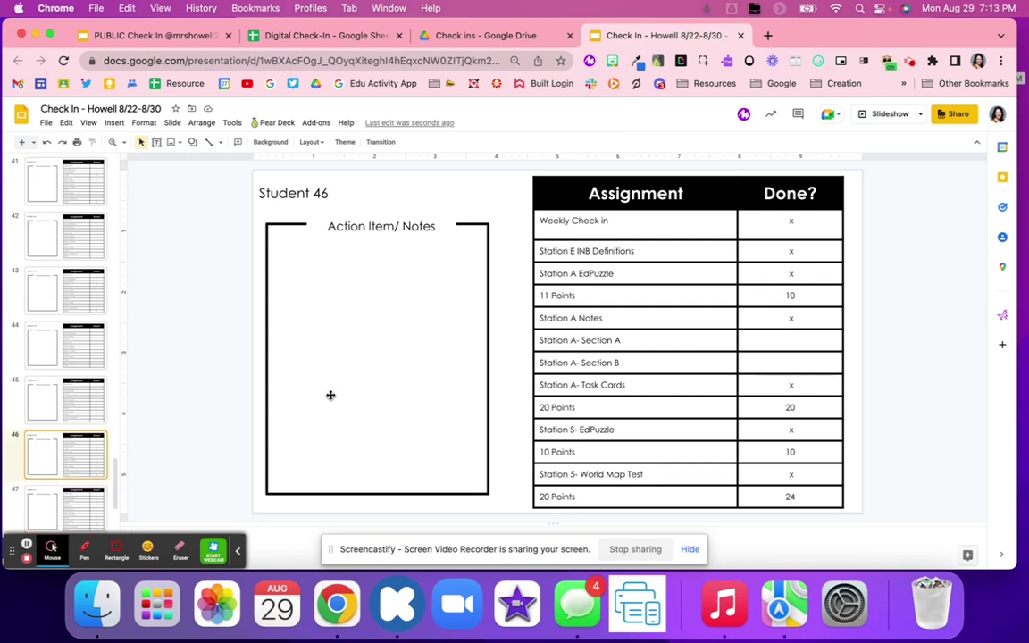
scroll(61, 243, "up", 20)
left_click(71, 195)
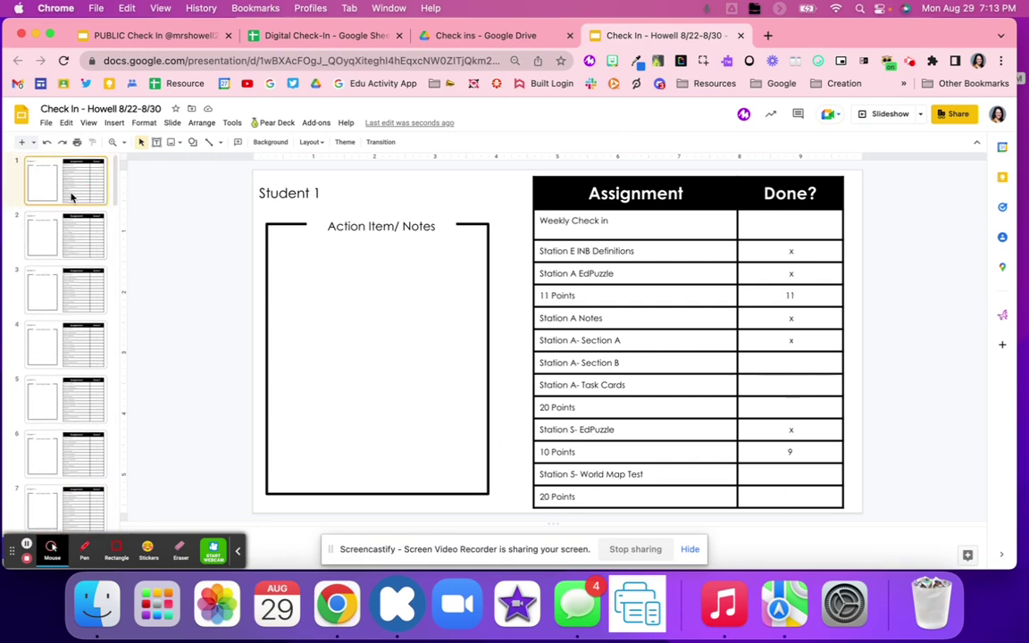
left_click(77, 231)
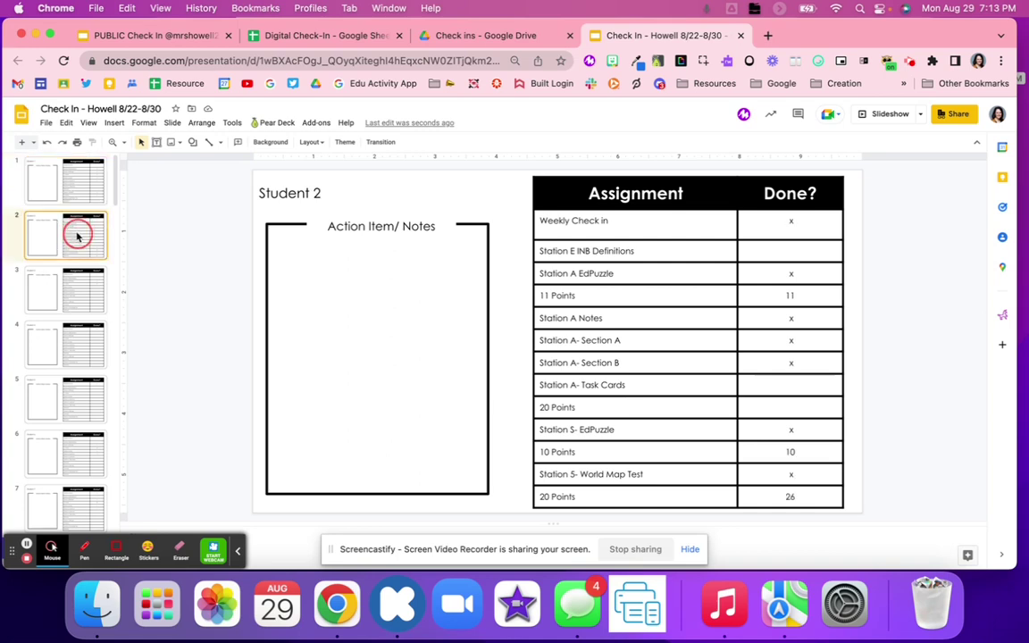
left_click(80, 307)
key("Down")
key("Down")
key("Down")
key("Down")
key("Down")
key("Down")
key("Down")
key("Down")
key("Down")
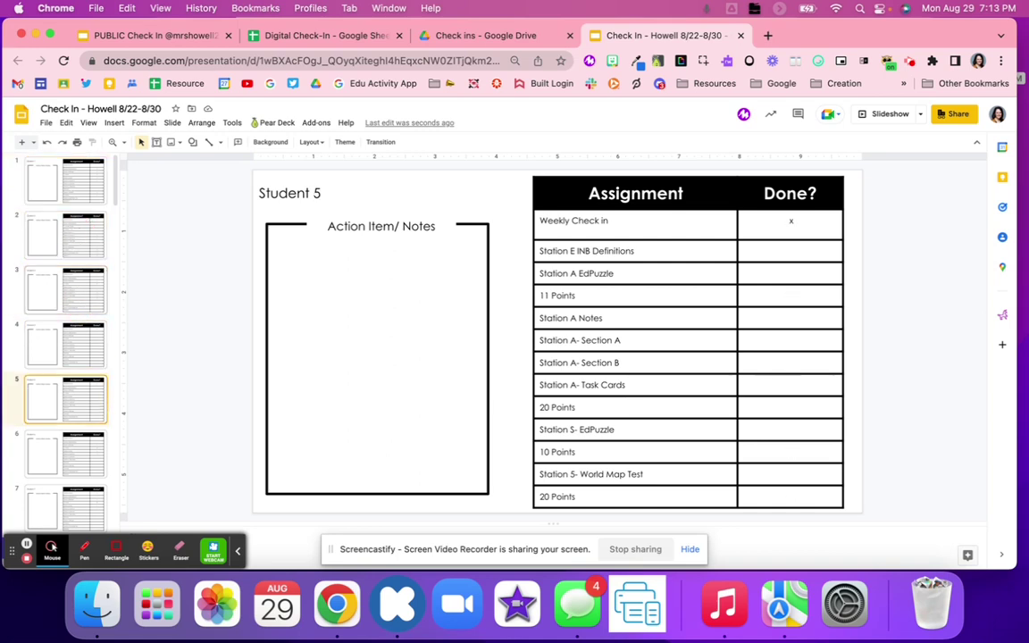
key("Down")
key("Down")
key("Down")
key("Down")
key("Down")
key("Down")
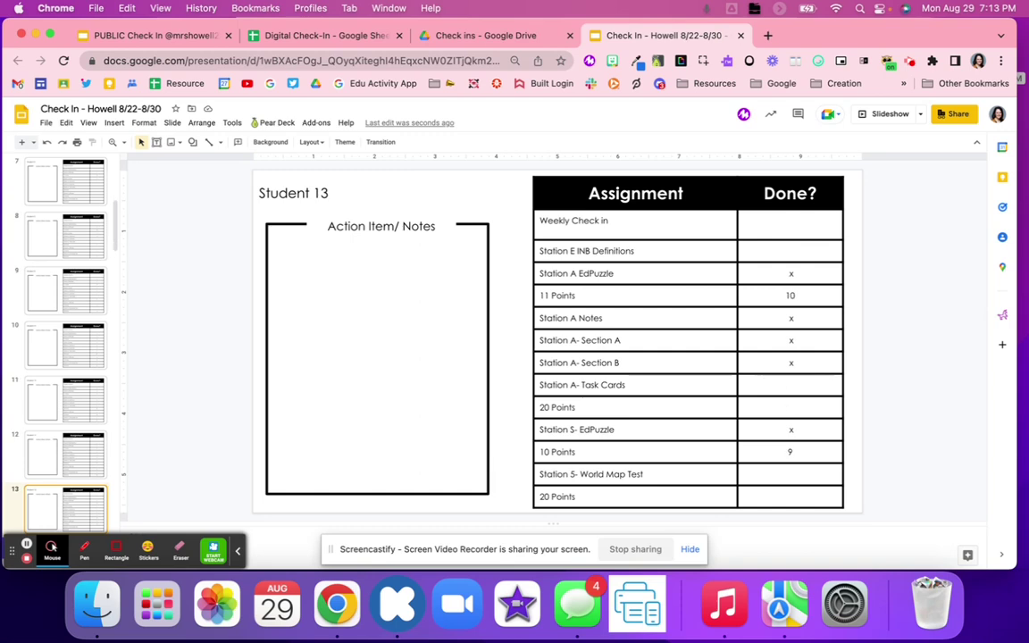
key("Down")
key("Down")
key("Down")
key("Down")
key("Down")
key("Down")
key("Down")
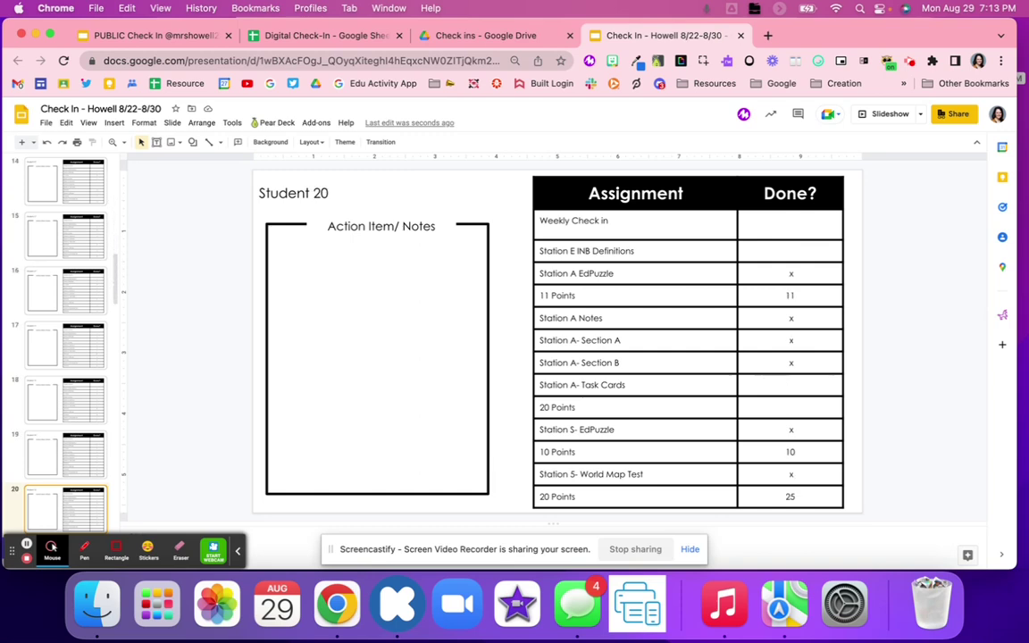
key("Down")
key("Down")
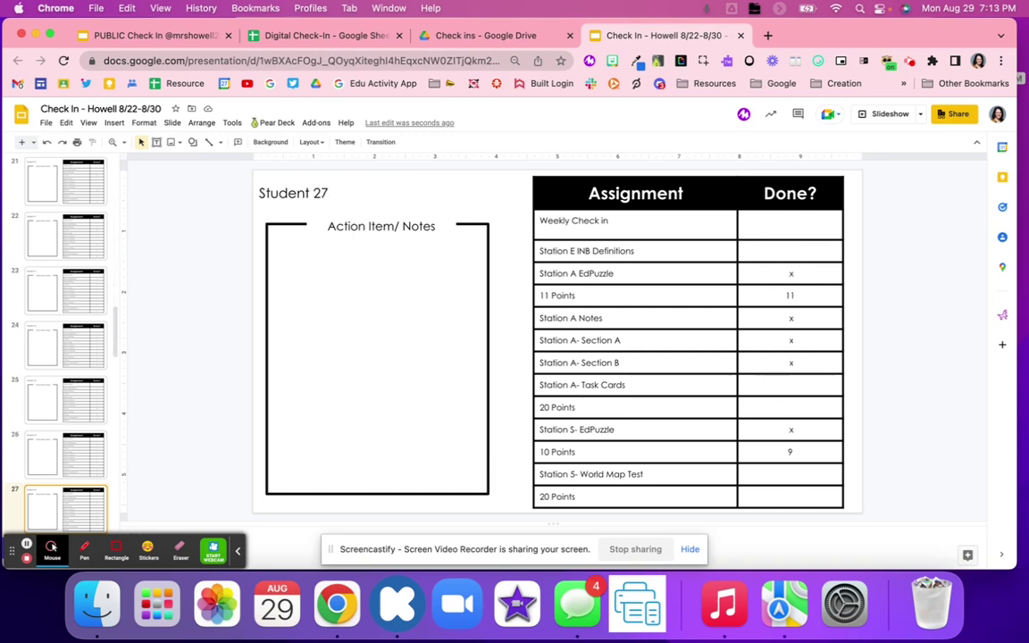